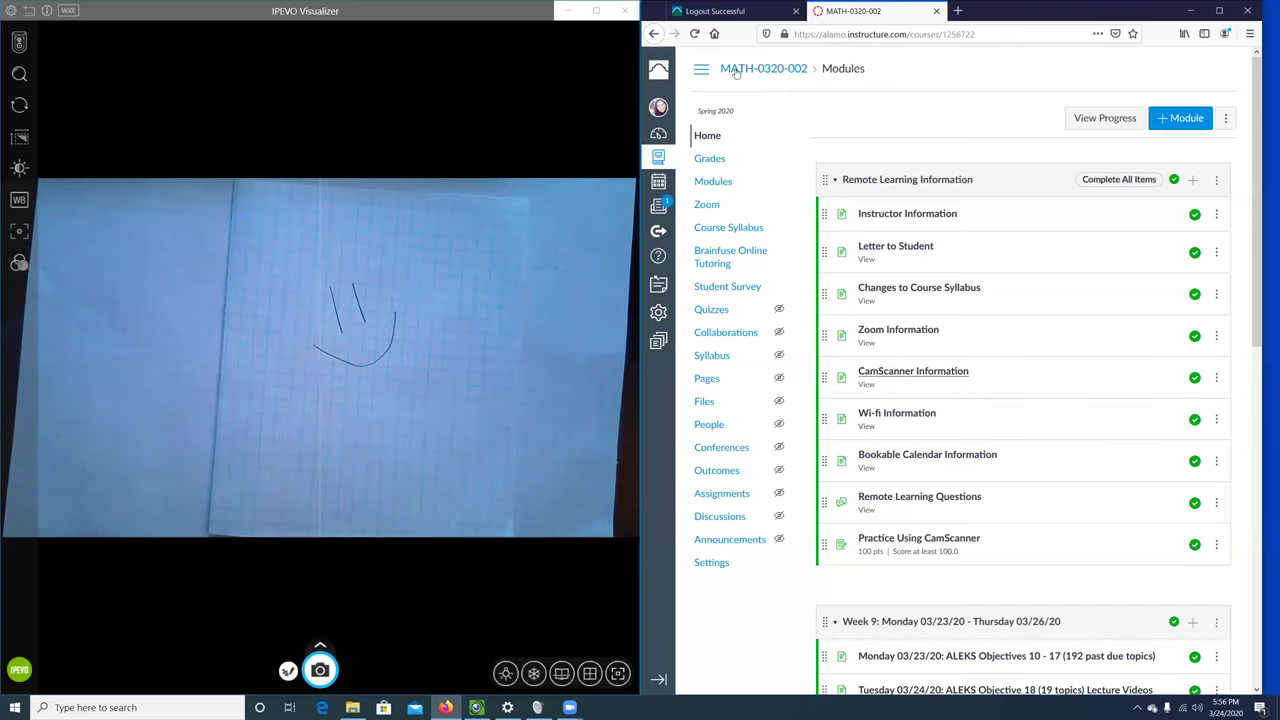
- Close the IPEVO Visualizer document camera window and maximize the Firefox window showing the Canvas course
left_click(448, 26)
left_click_drag(552, 12, 578, 94)
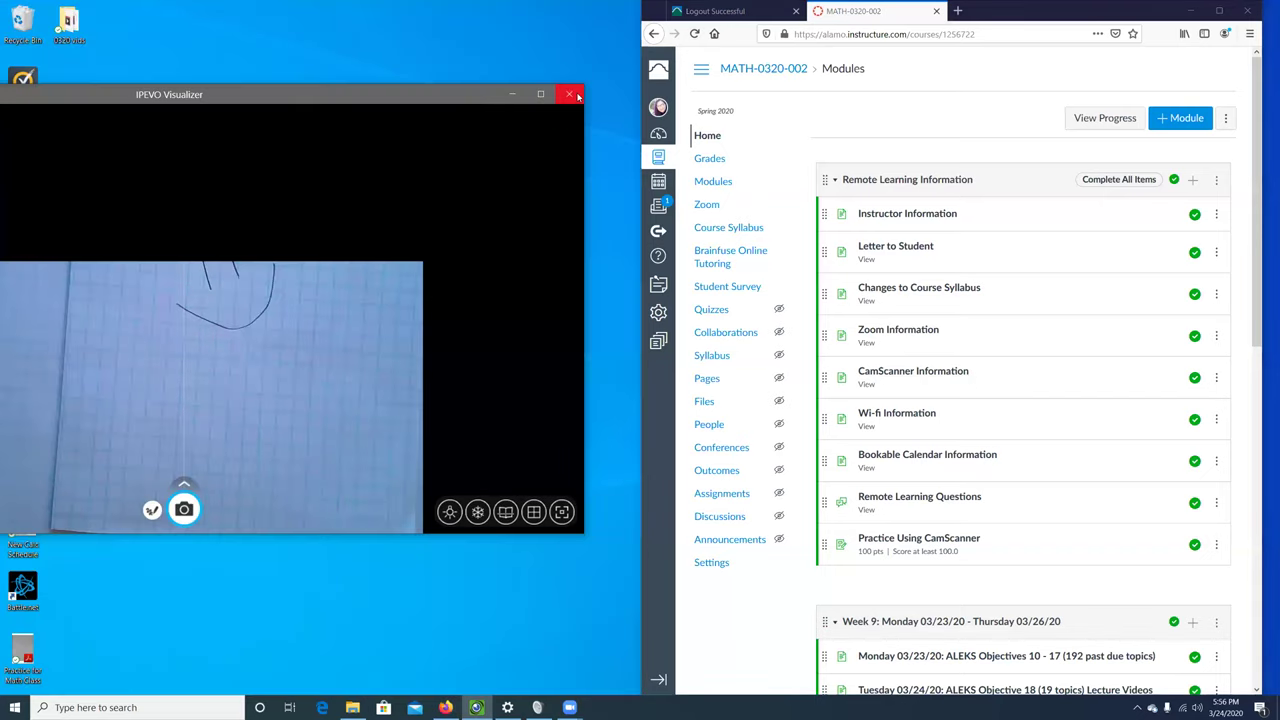
left_click(570, 95)
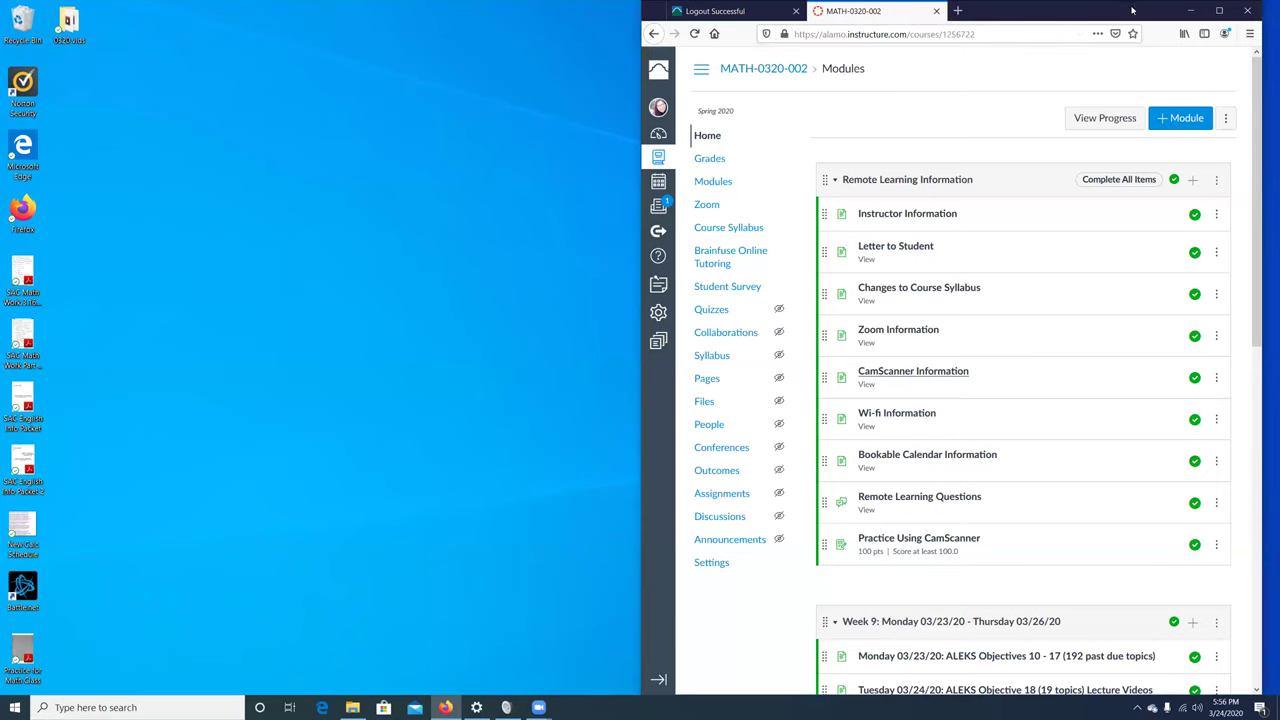
left_click(1221, 11)
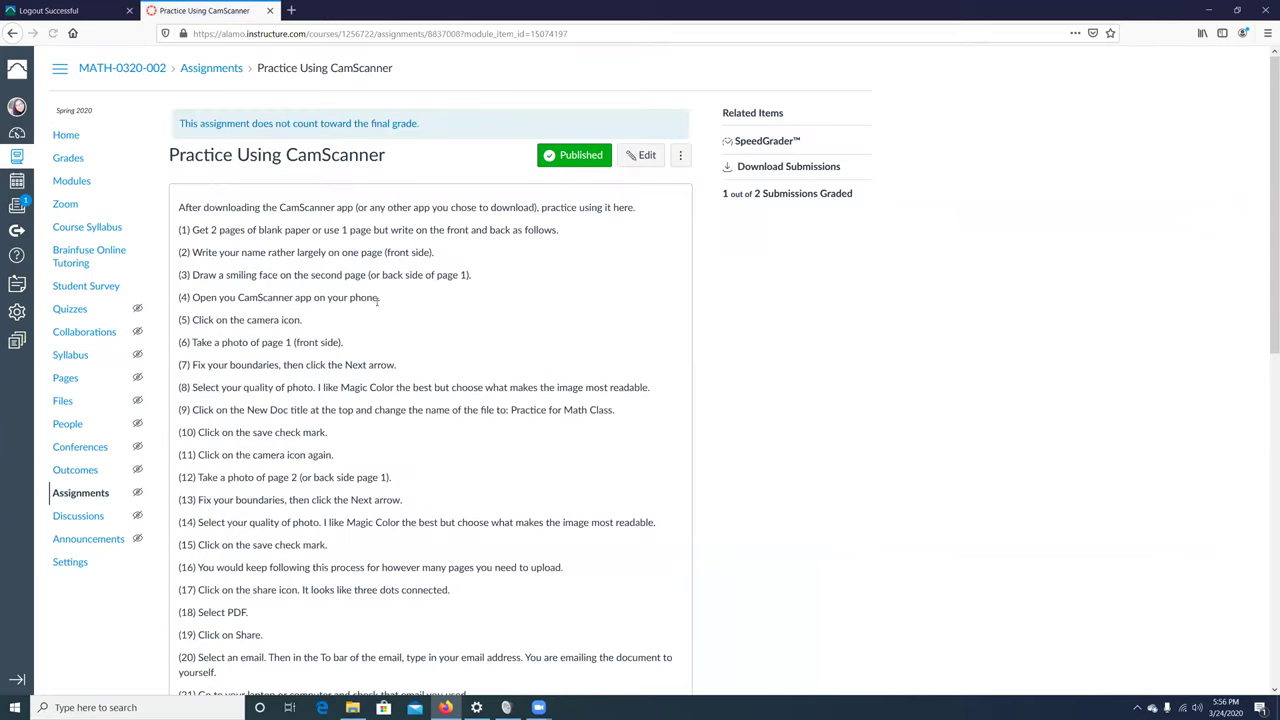
- Go to alamo.edu in the logged-out browser tab and sign in to ACES with the saved credentials
left_click(94, 9)
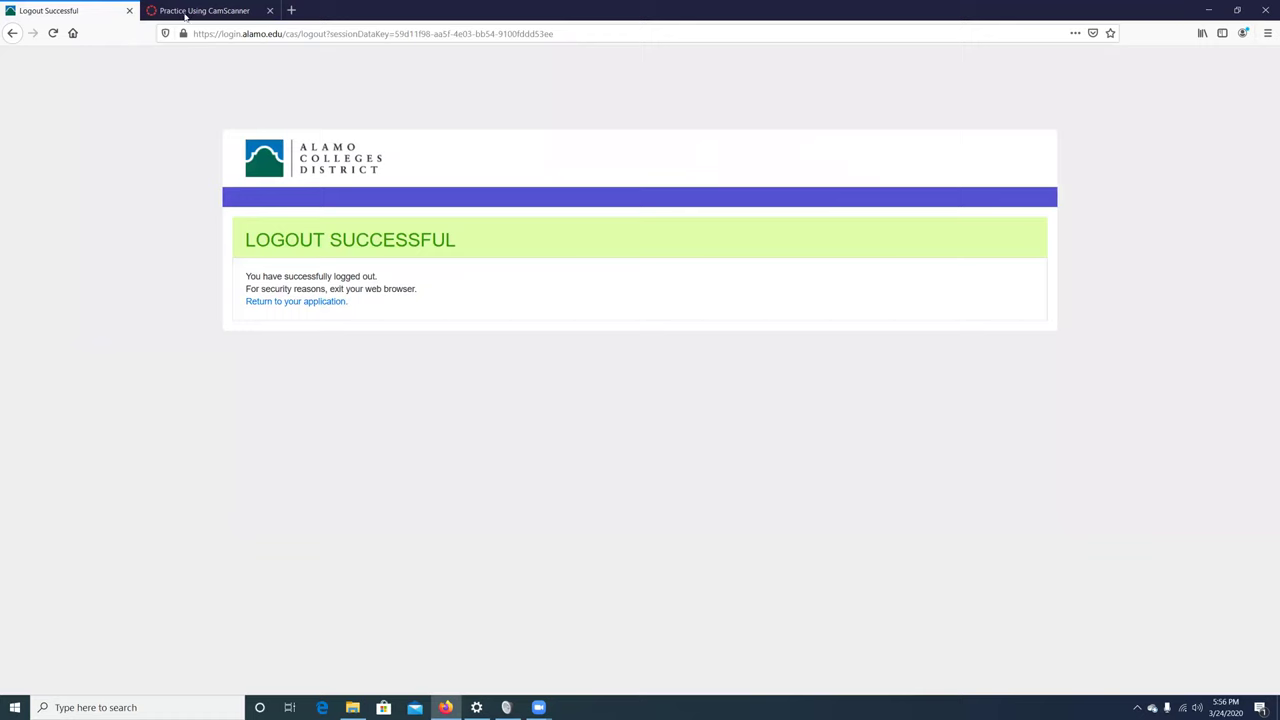
left_click(236, 32)
type("alamo.edu")
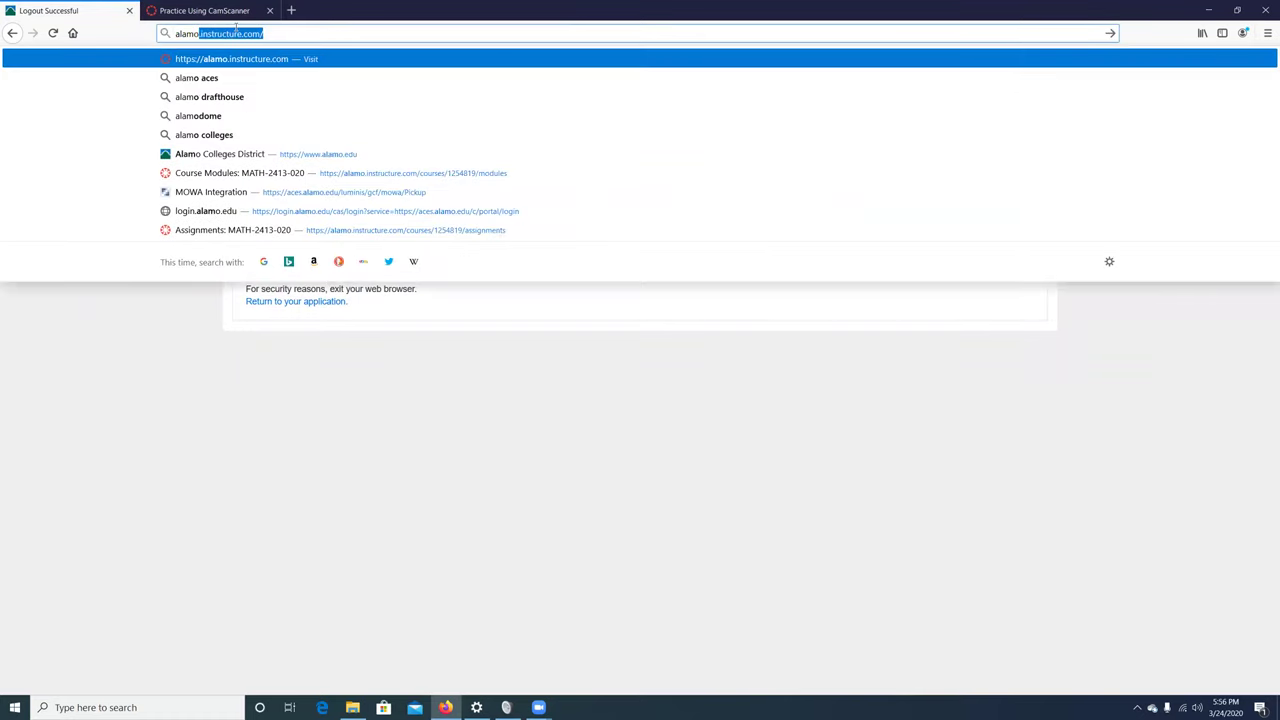
key("Return")
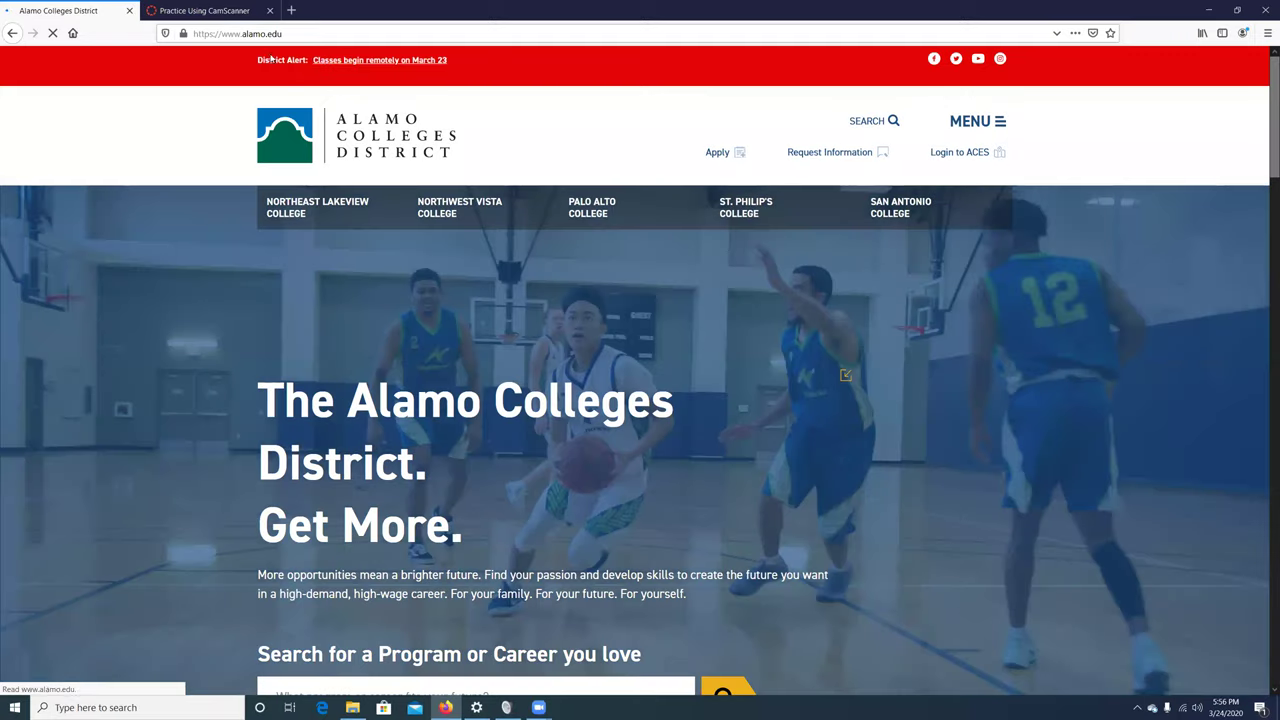
left_click(962, 152)
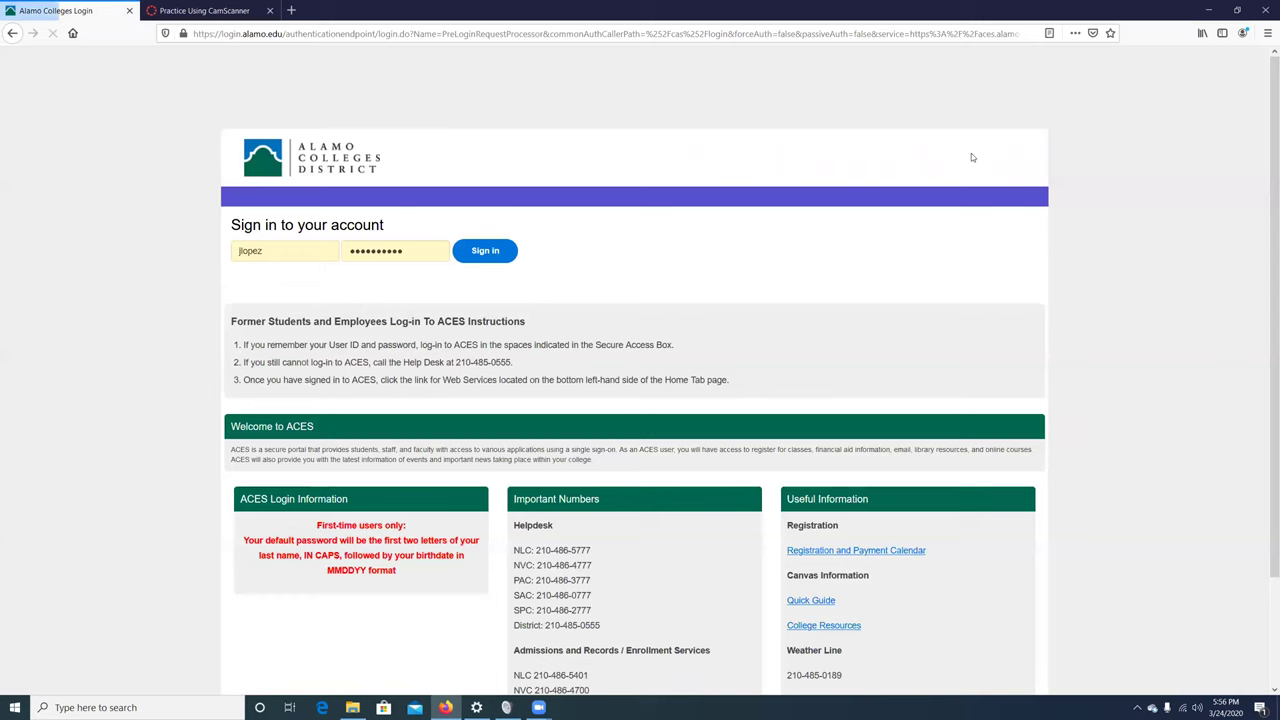
left_click(484, 251)
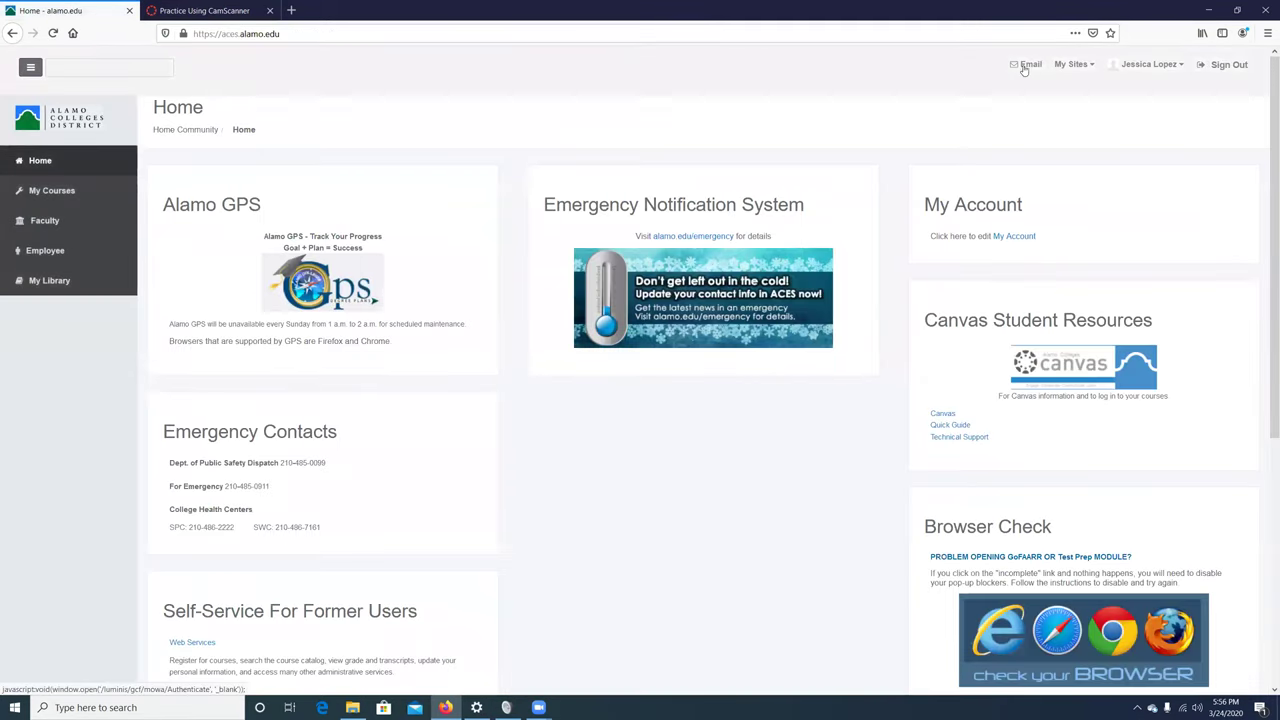
- Open the college web mail from ACES and display the message "practice for math class.pdf"
left_click(1024, 66)
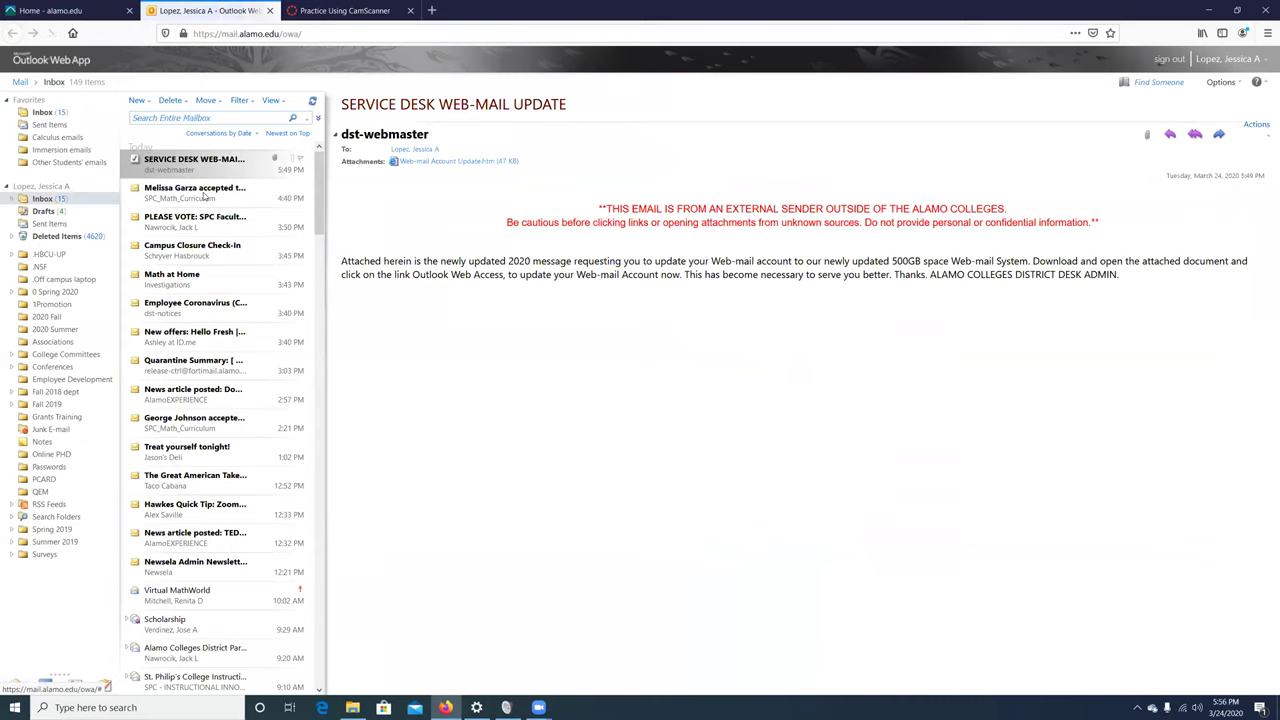
left_click(160, 160)
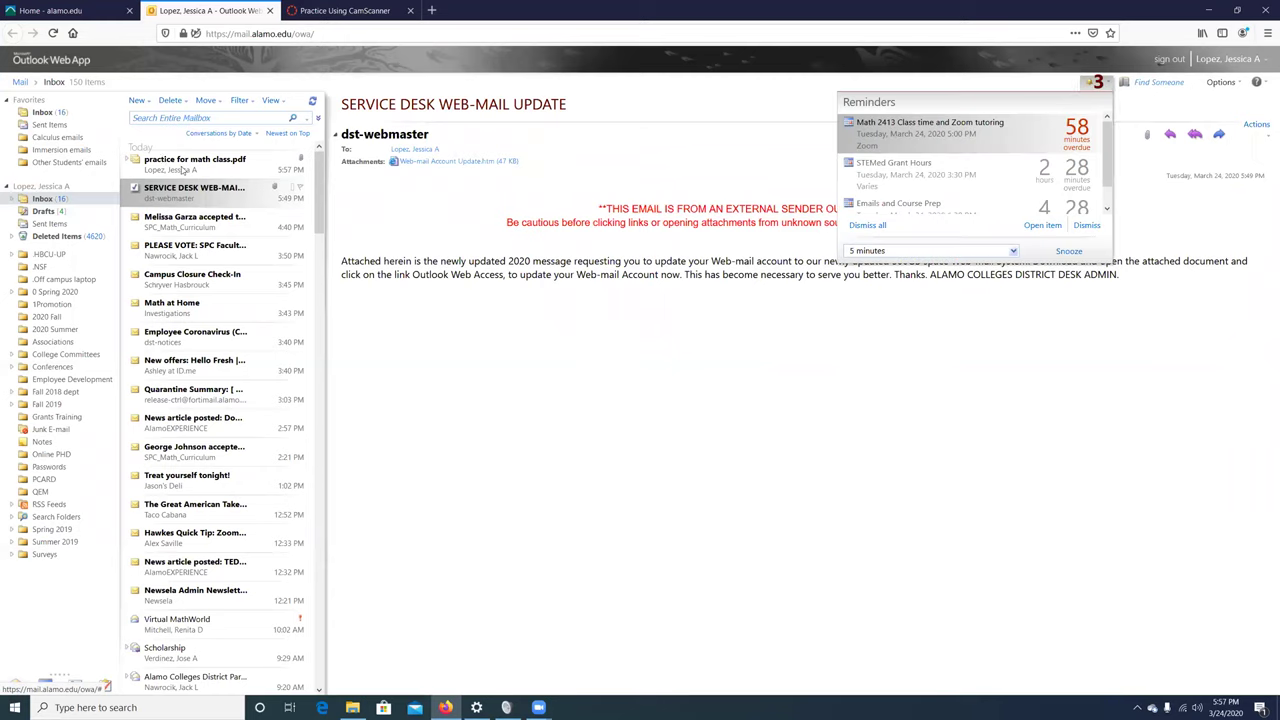
left_click(175, 163)
left_click(191, 174)
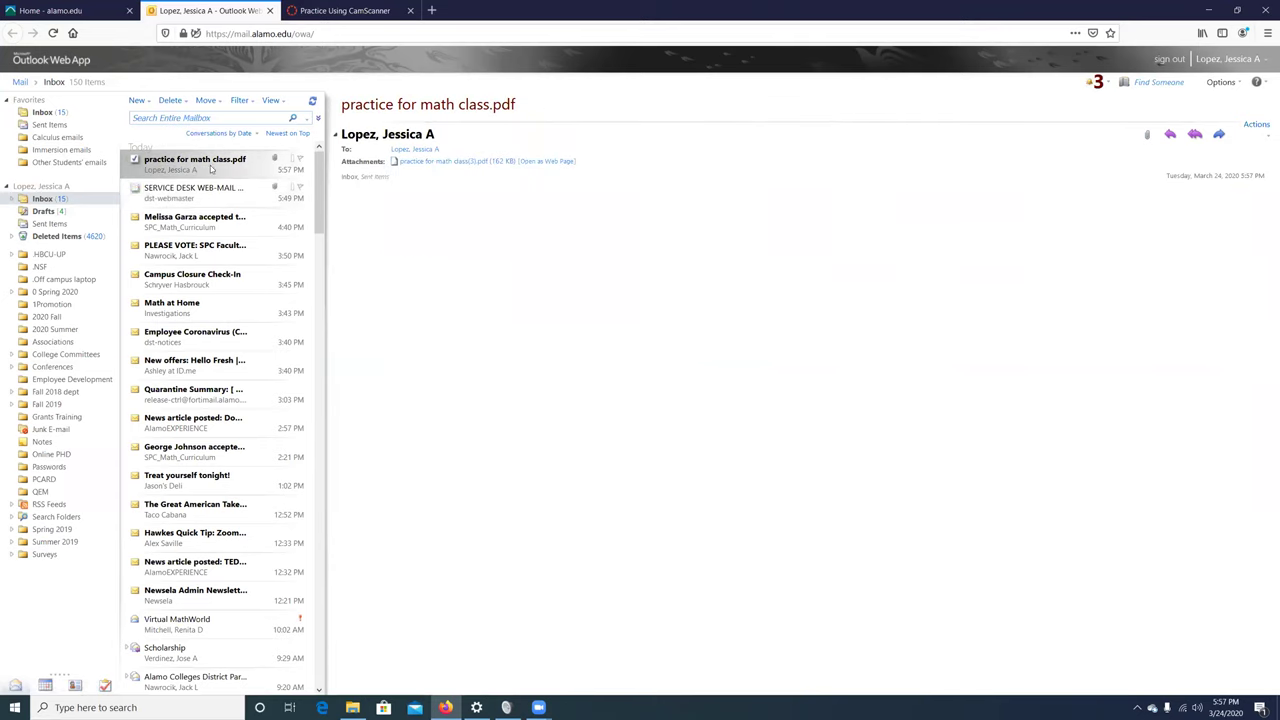
- Save the message's attachment practice for math class(3).pdf to the computer
left_click(437, 162)
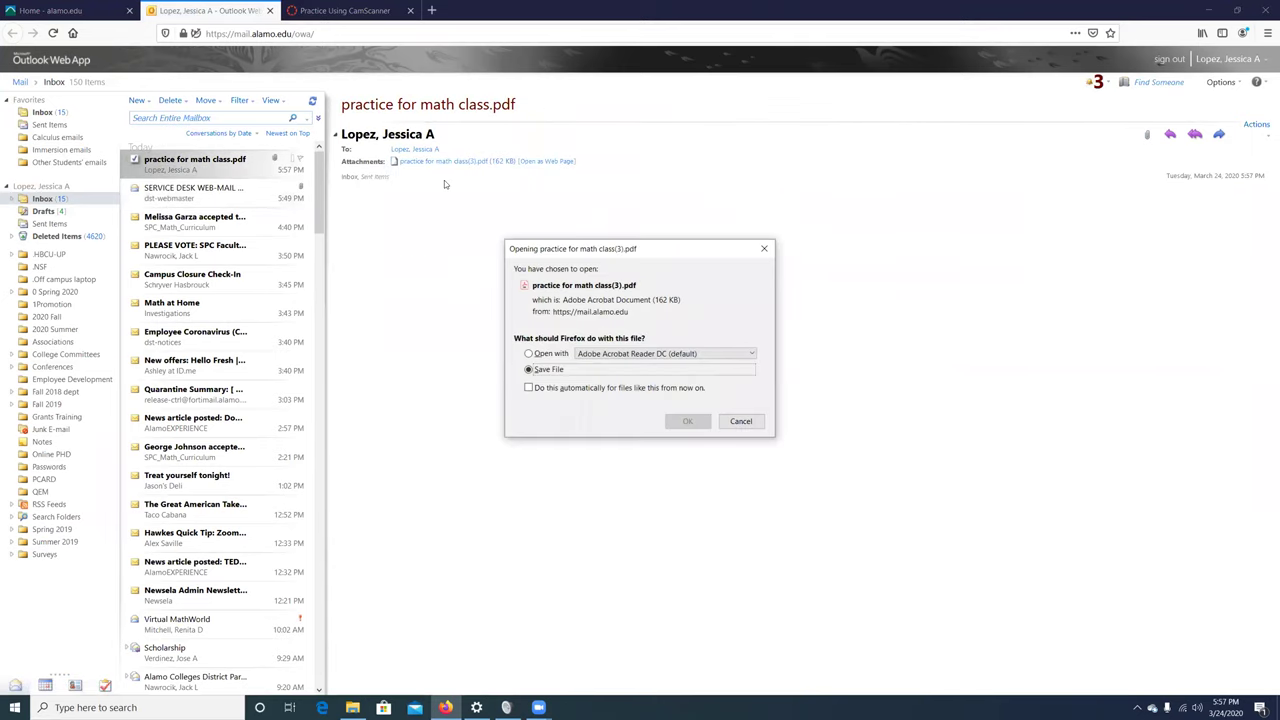
left_click(529, 370)
left_click(688, 421)
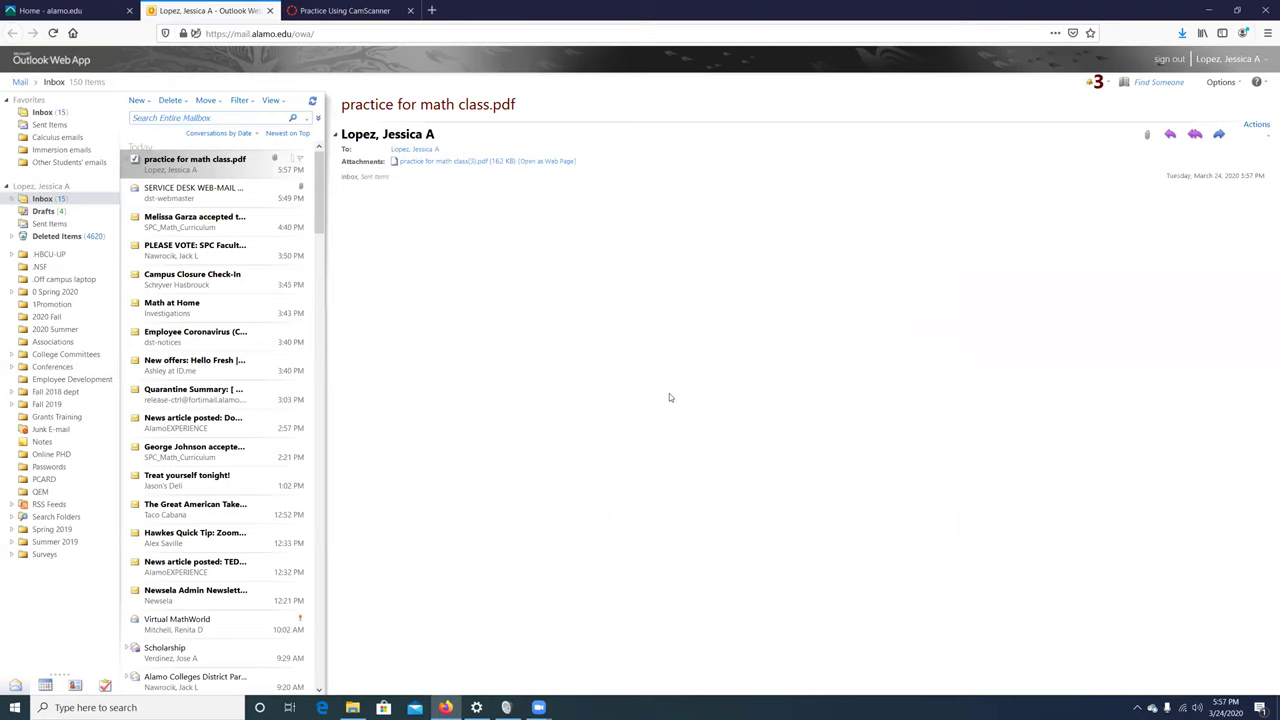
- Switch the MATH-0320-002 course to Student View and open the Practice Using CamScanner assignment
left_click(352, 11)
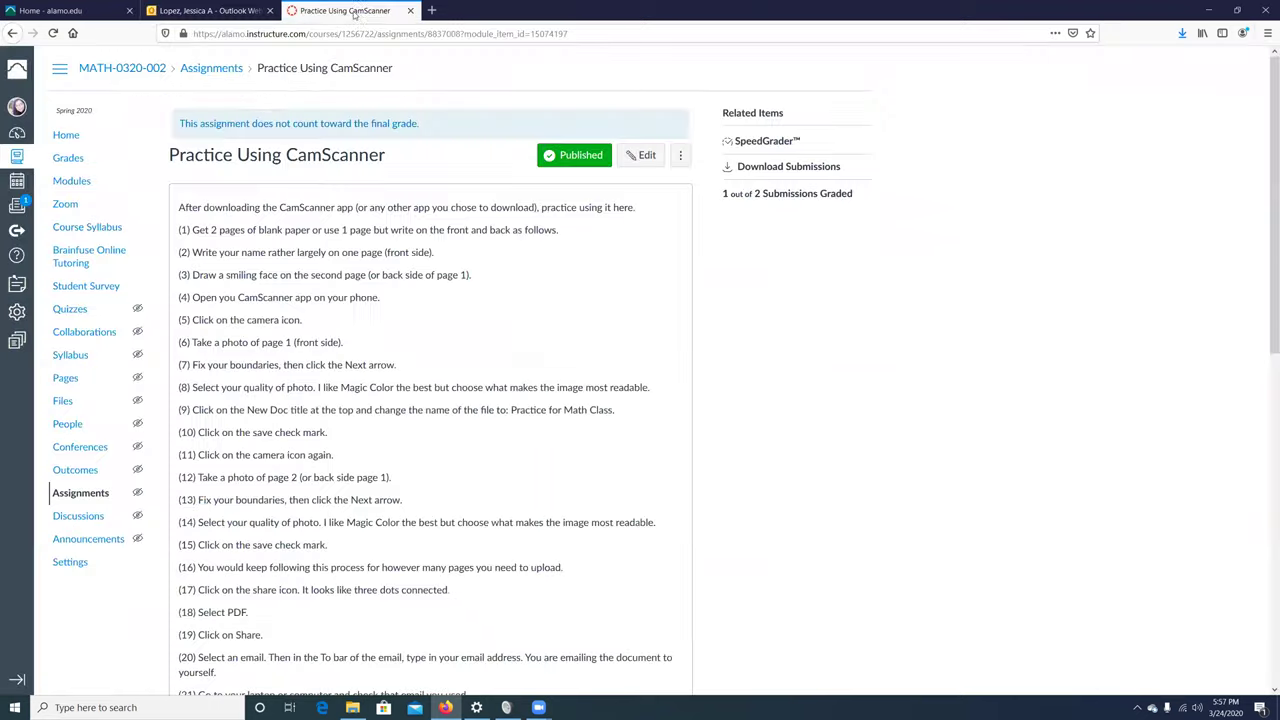
scroll(491, 248, "down", 3)
scroll(520, 236, "up", 3)
scroll(381, 429, "down", 10)
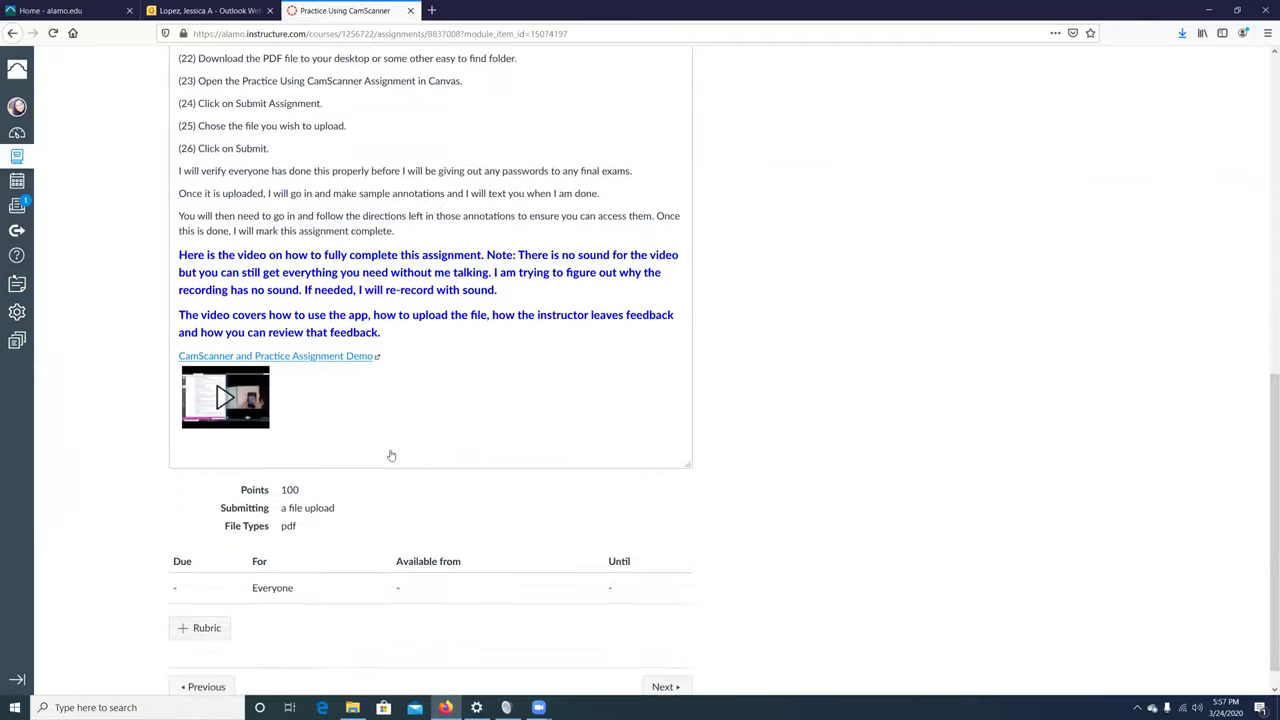
scroll(242, 383, "up", 6)
scroll(242, 383, "up", 2)
left_click(70, 431)
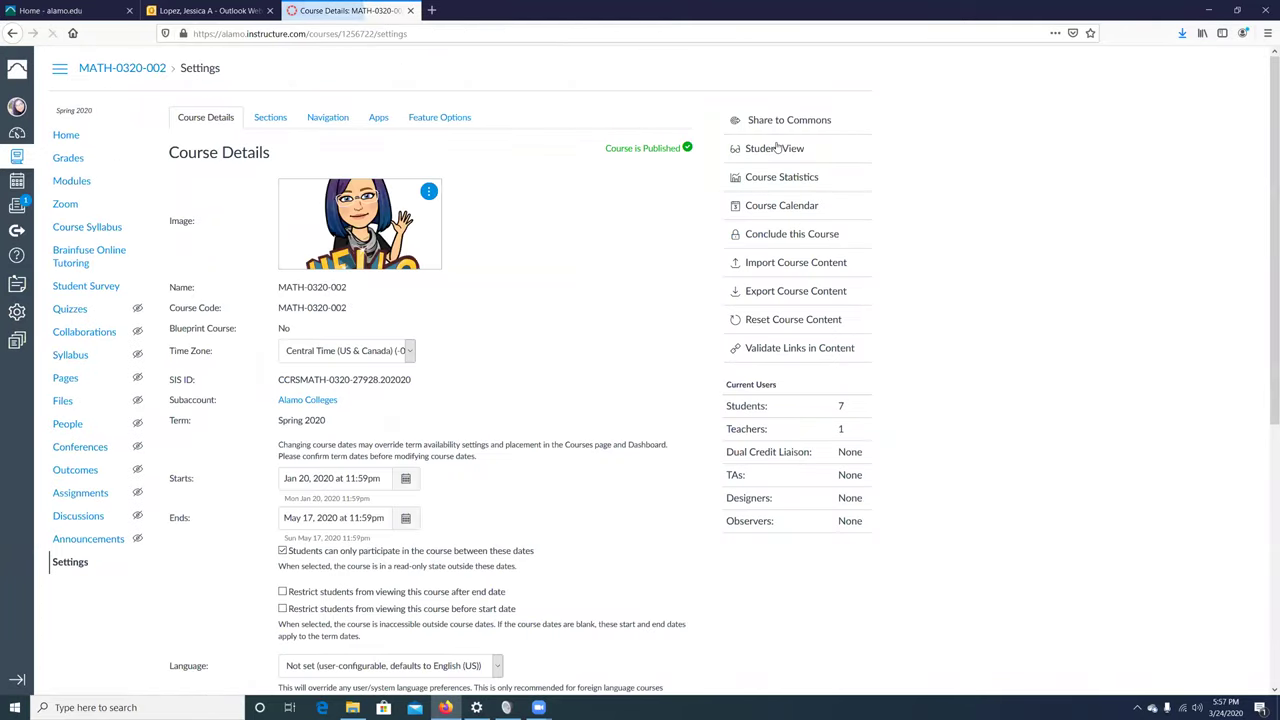
left_click(767, 147)
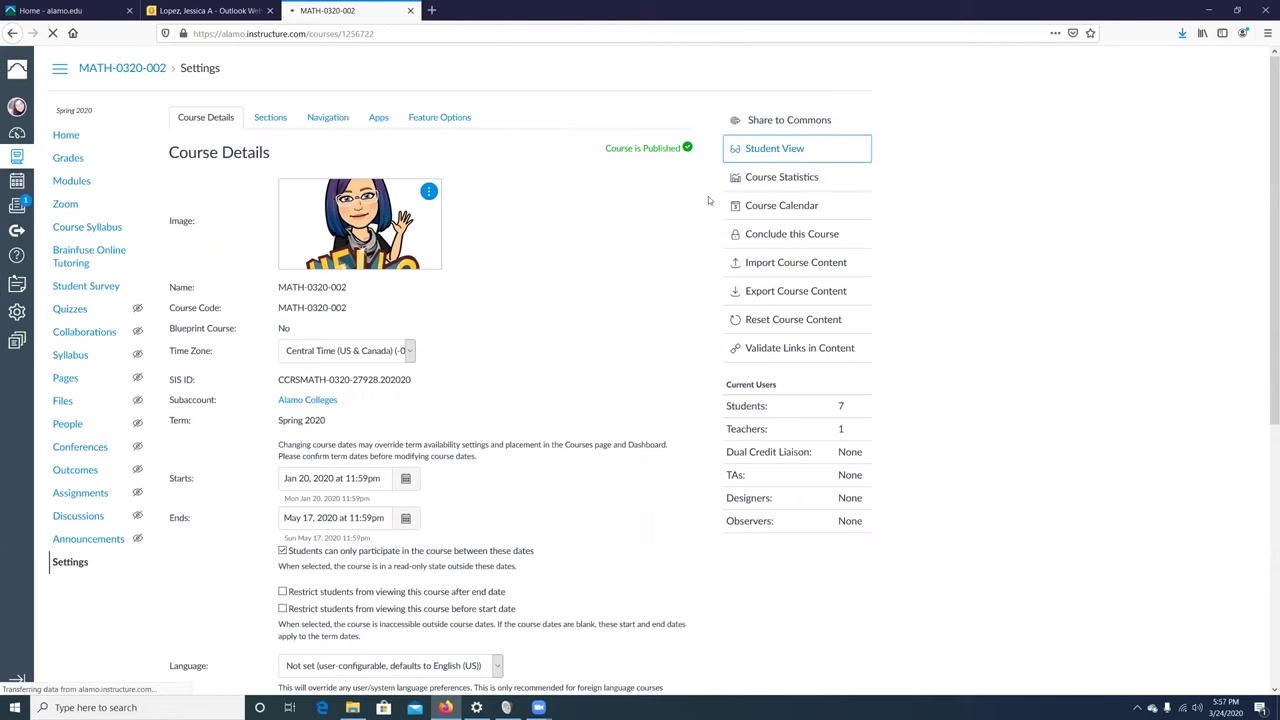
scroll(337, 449, "down", 2)
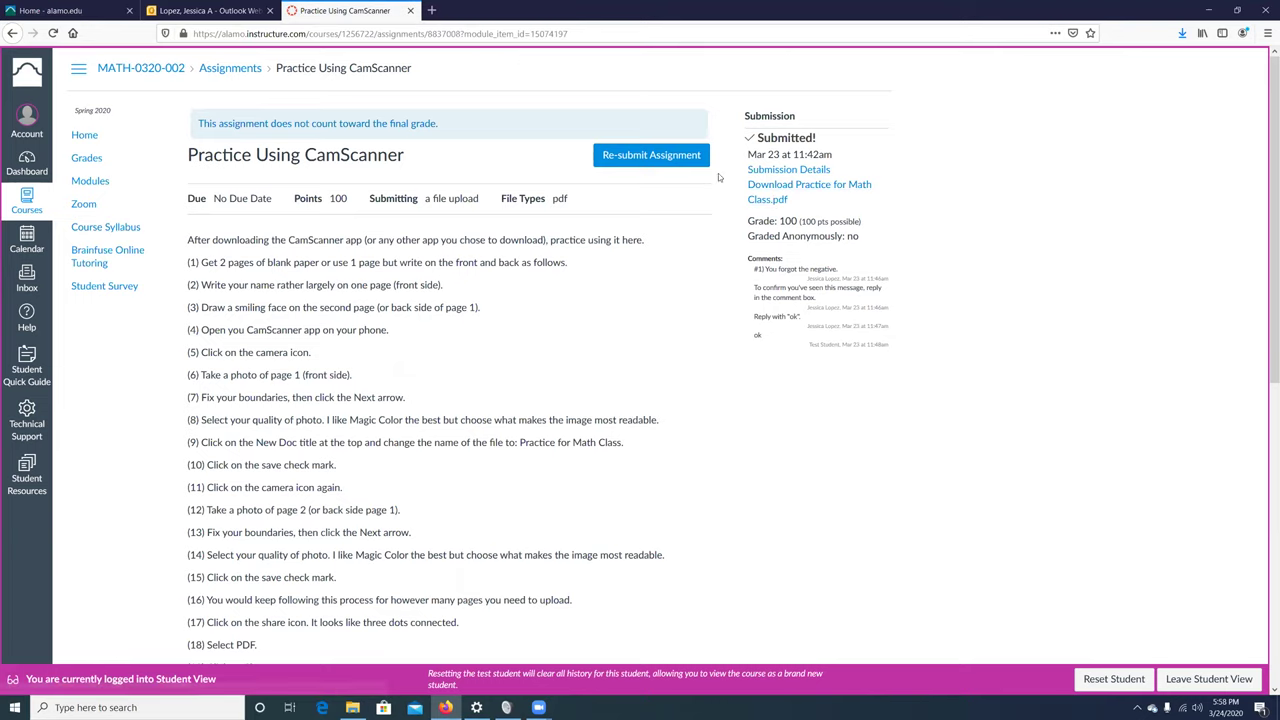
- Resubmit the Practice Using CamScanner assignment with the file practice for math class(3) from the Downloads folder
left_click(648, 155)
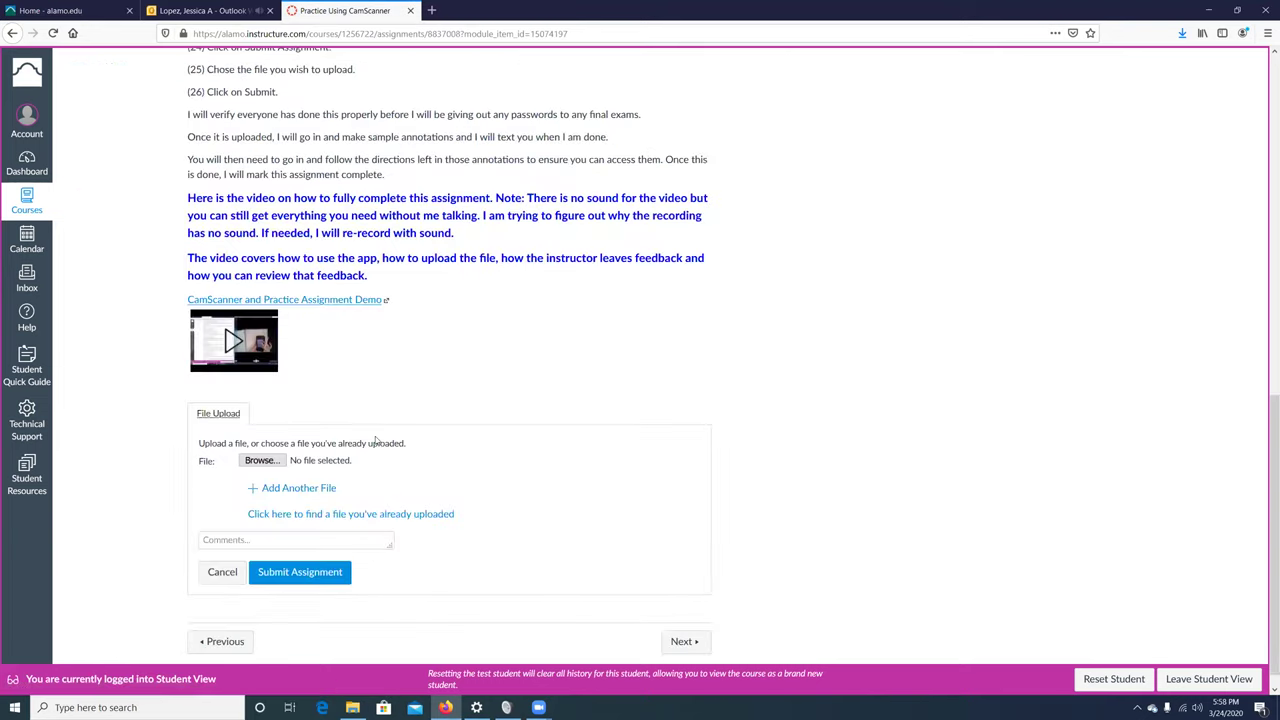
left_click(263, 461)
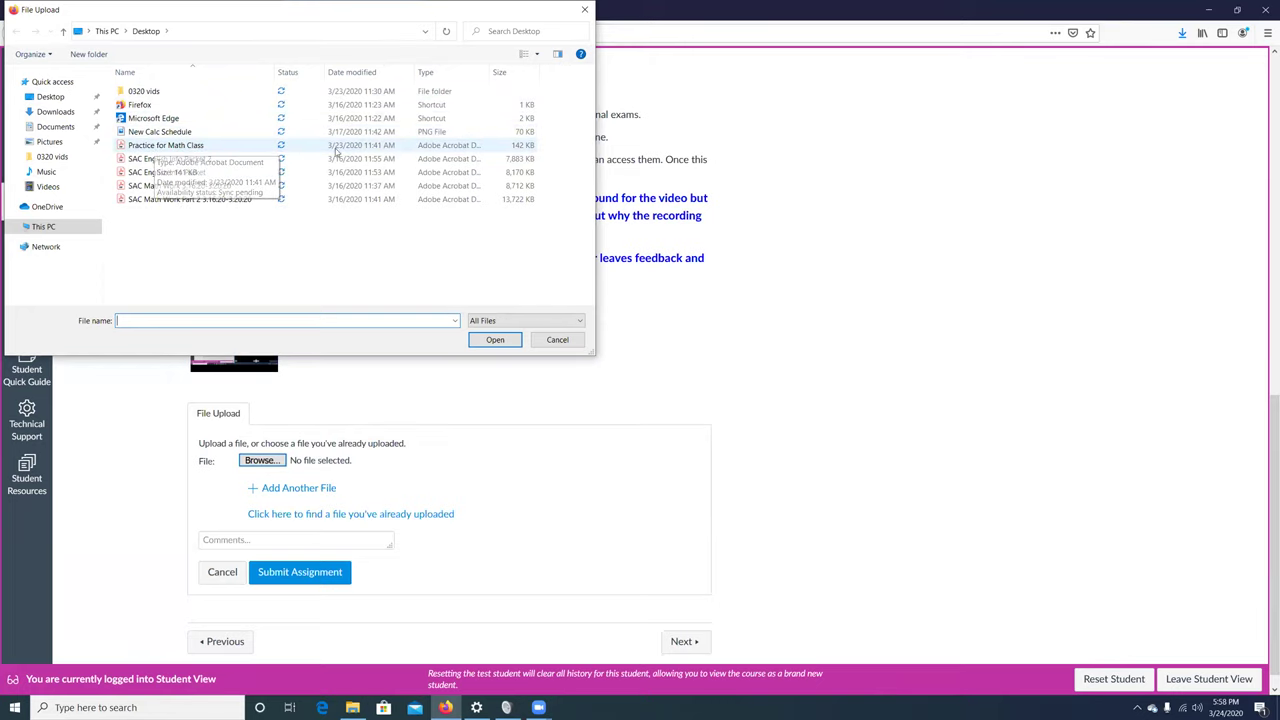
left_click(55, 112)
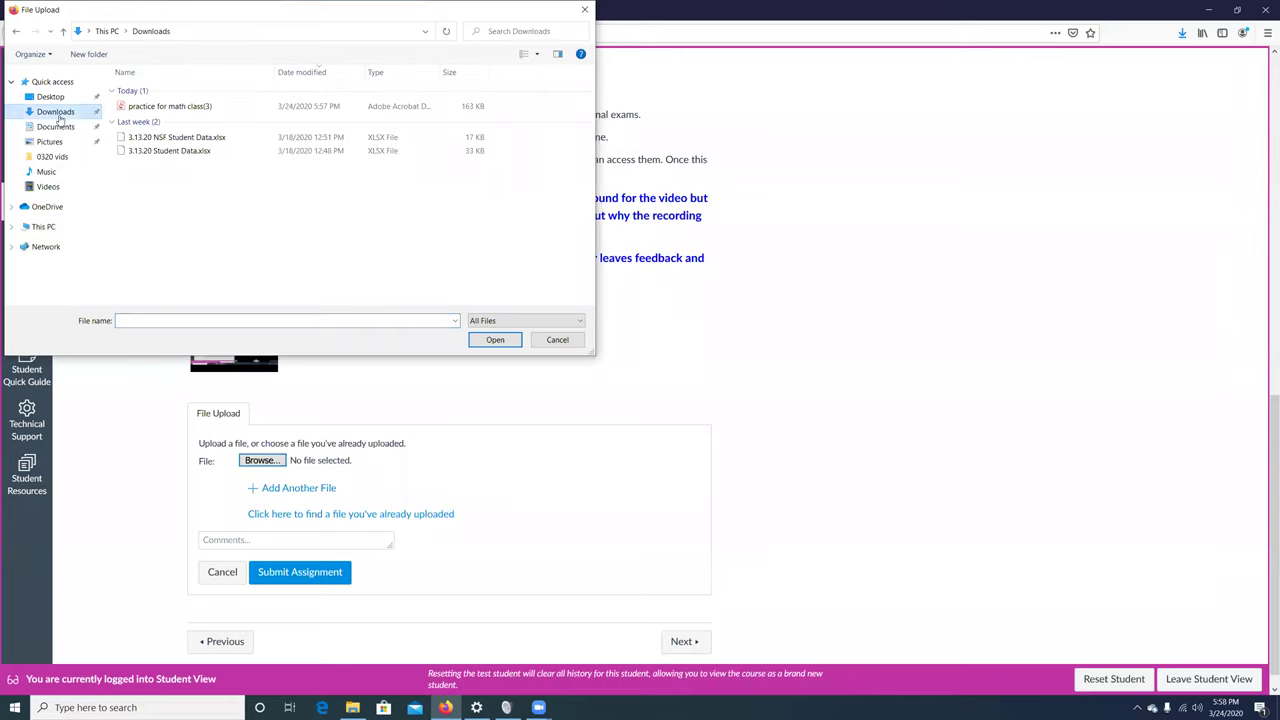
left_click(195, 108)
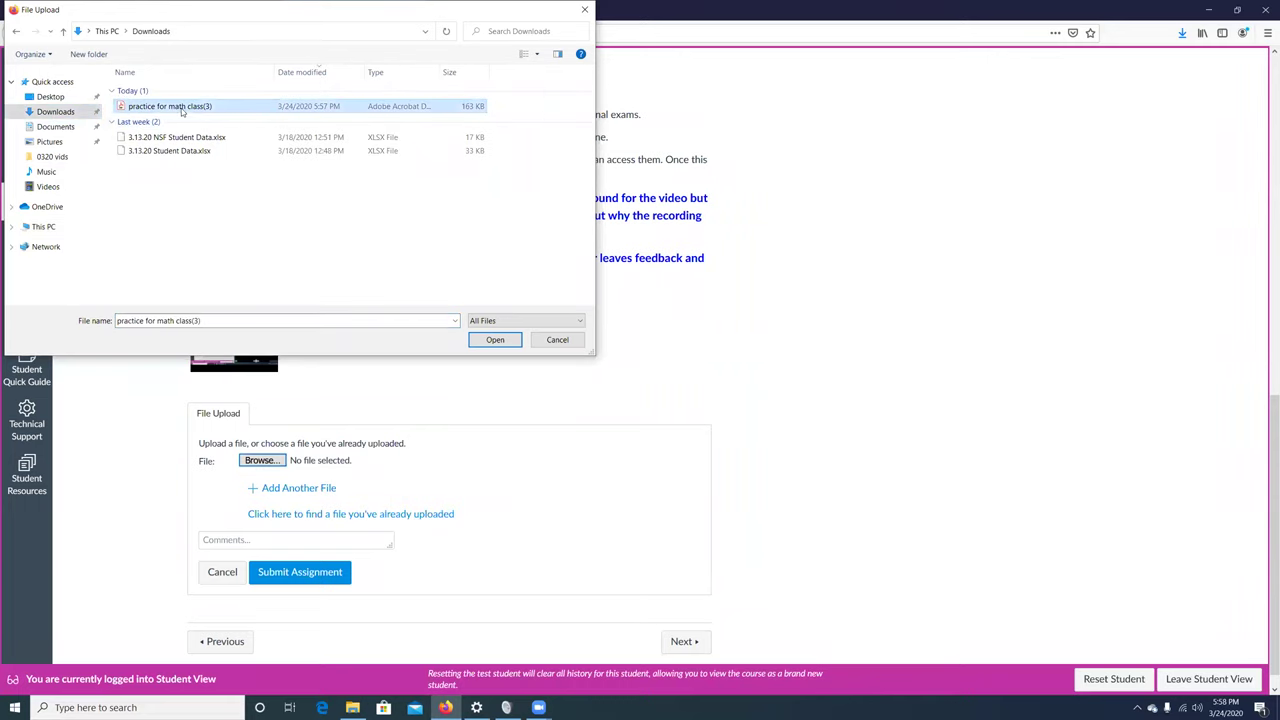
left_click(495, 340)
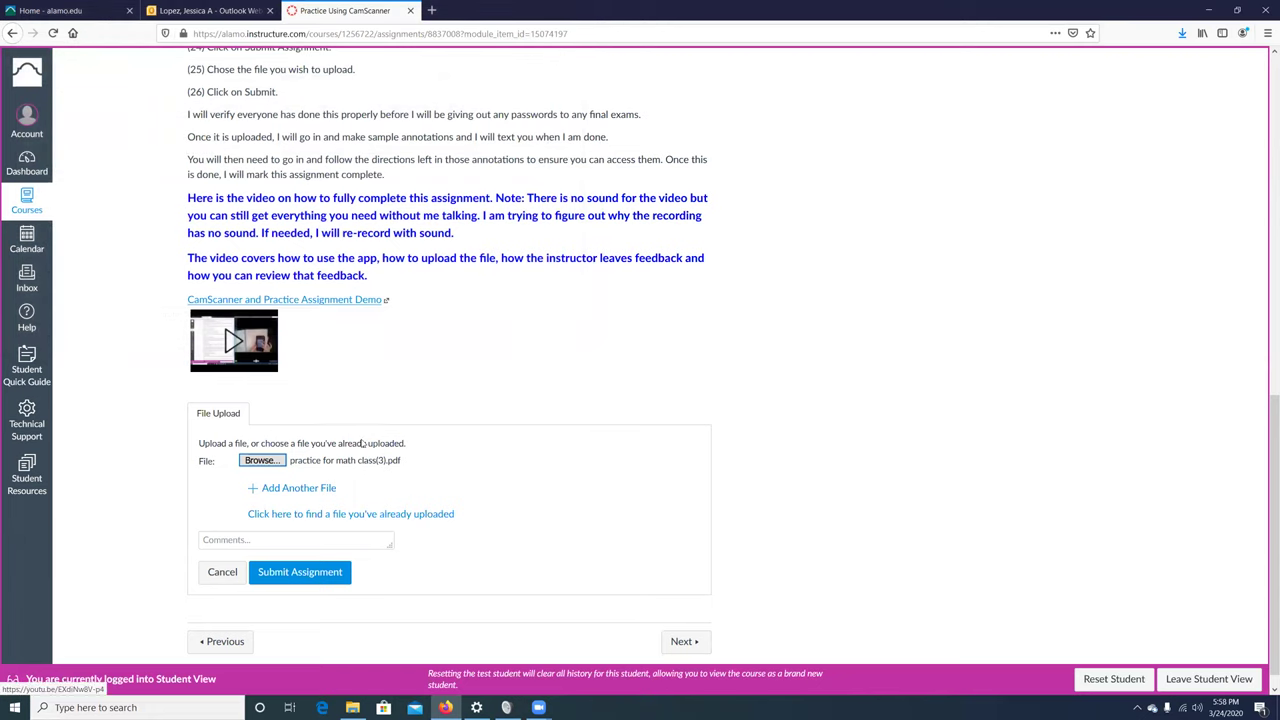
left_click(296, 576)
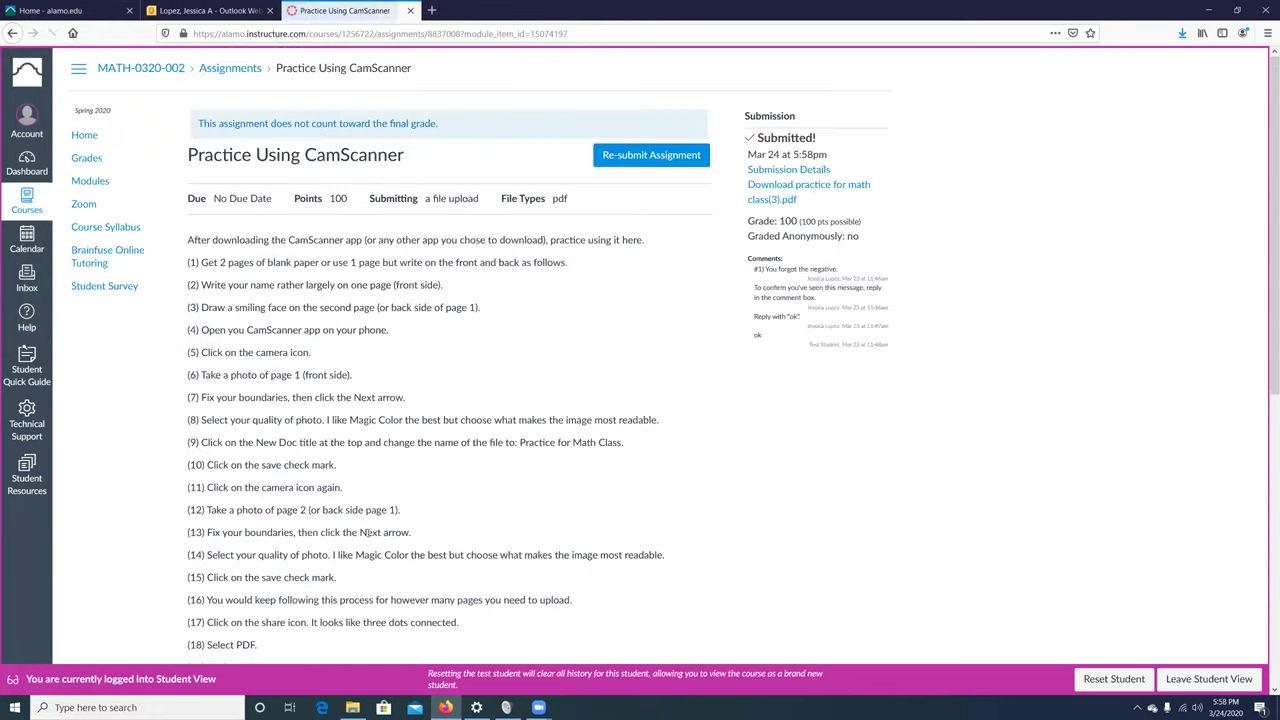
- Open the submitted practice for math class(3).pdf in Adobe Acrobat Reader, check the scanned pages and close it
left_click(782, 194)
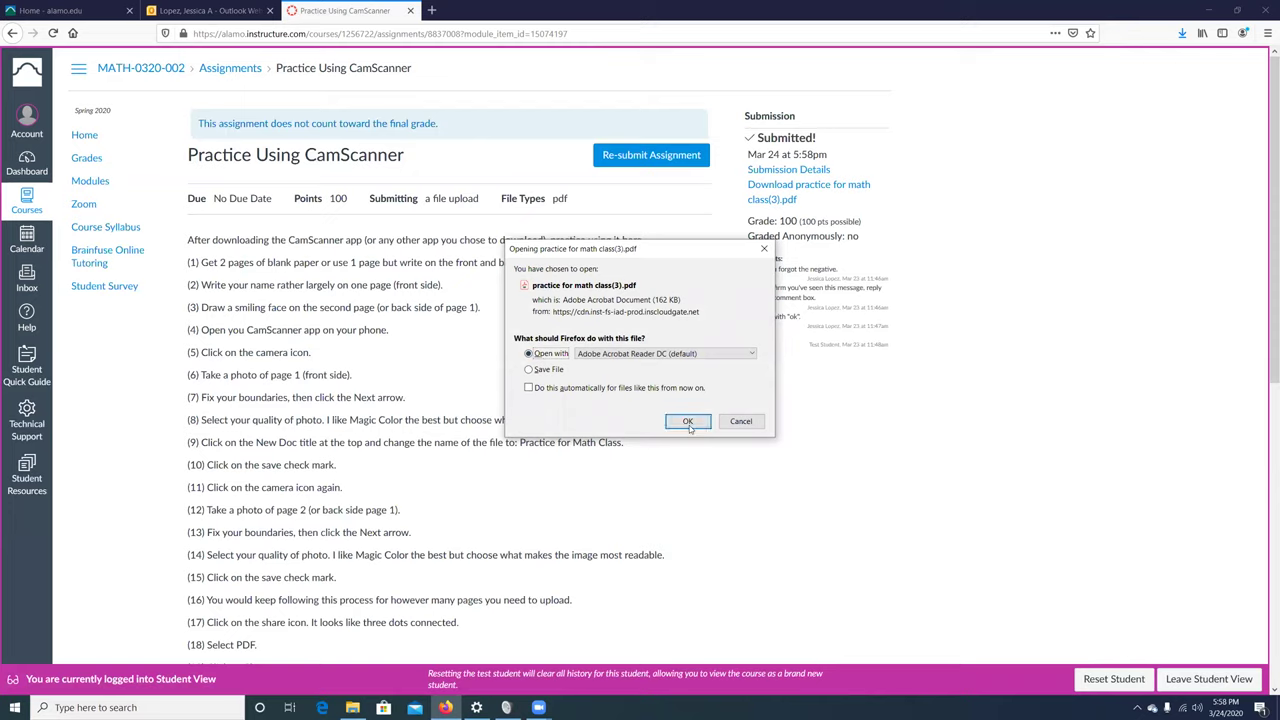
left_click(688, 421)
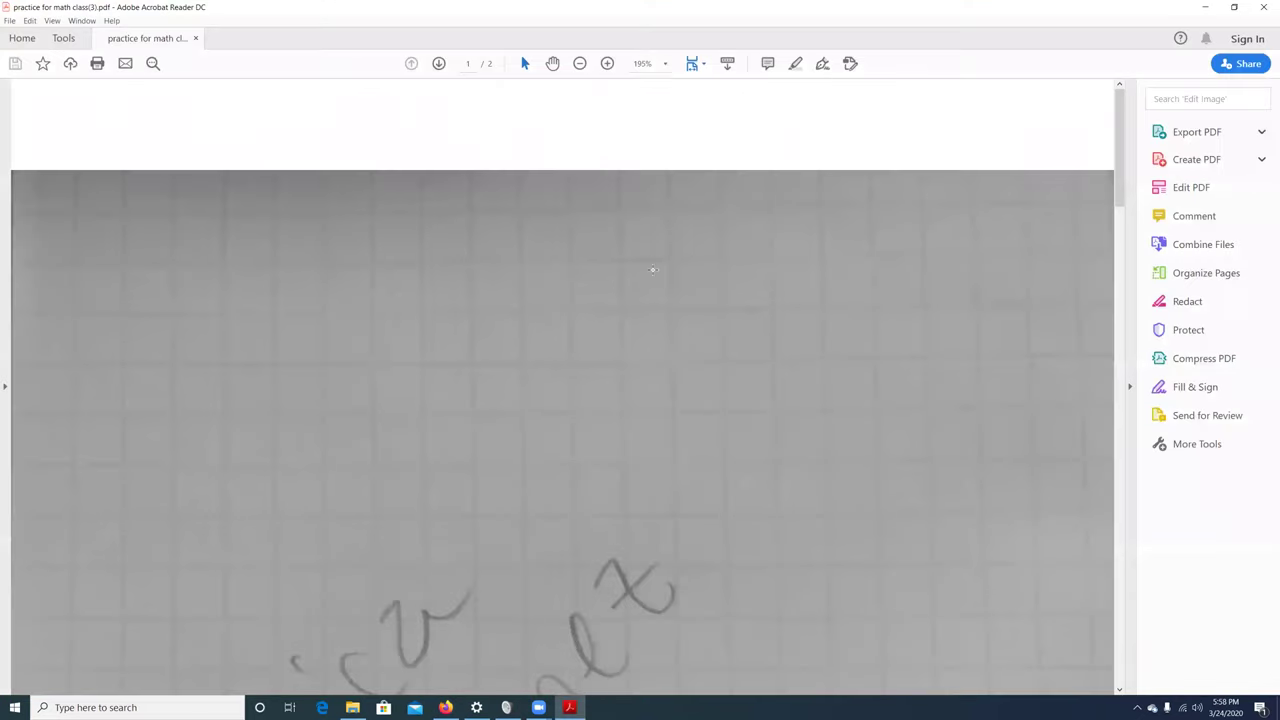
scroll(652, 269, "down", 8)
scroll(863, 220, "up", 5)
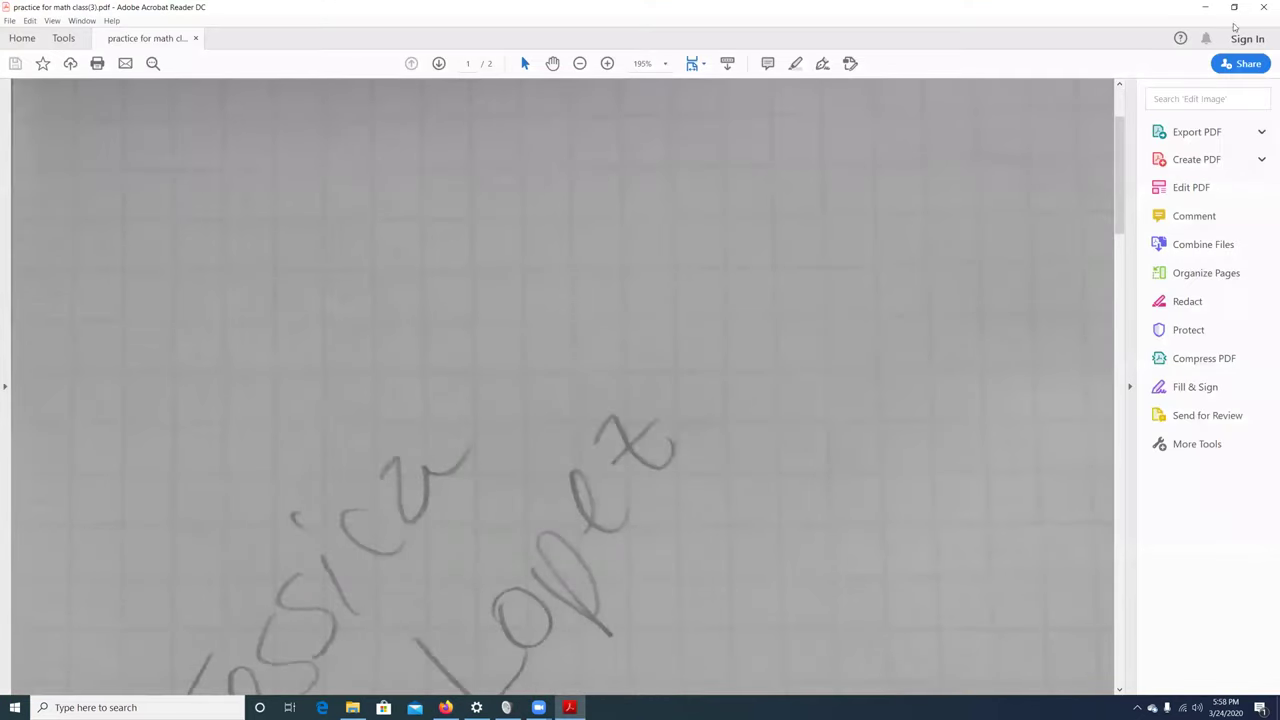
left_click(1263, 7)
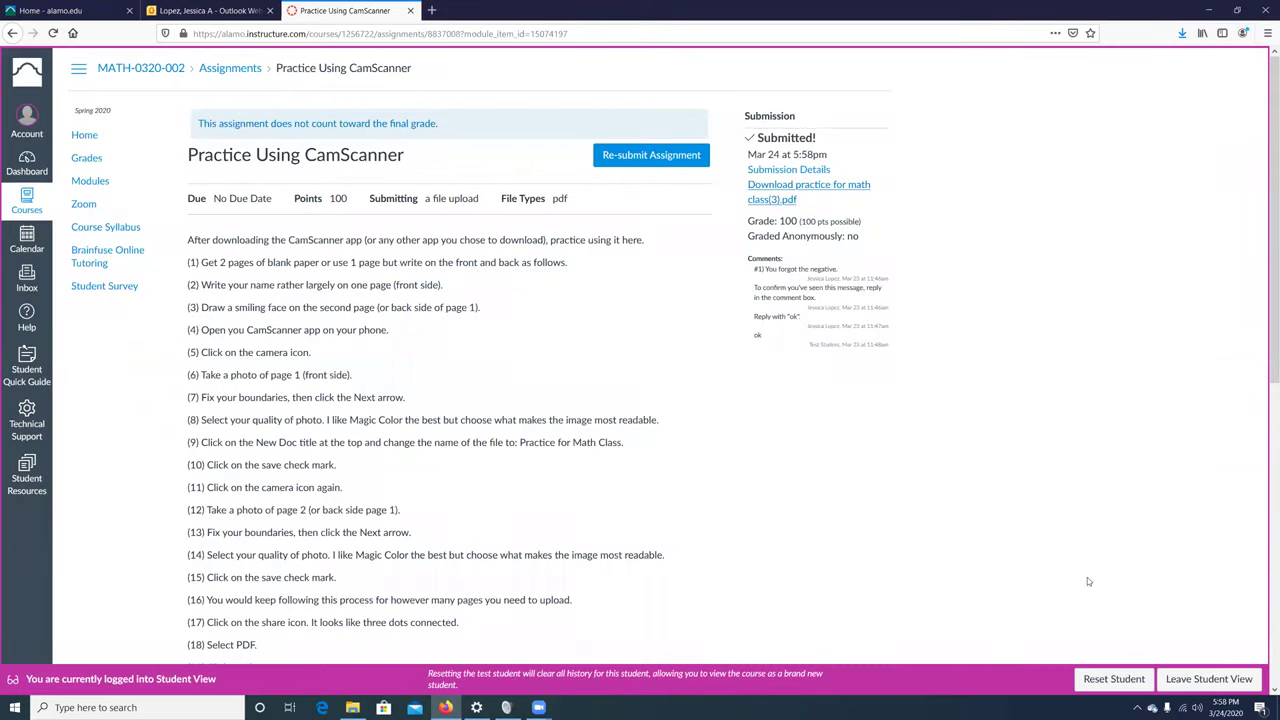
- Leave Student View and open the Practice Using CamScanner submissions in SpeedGrader
left_click(1206, 680)
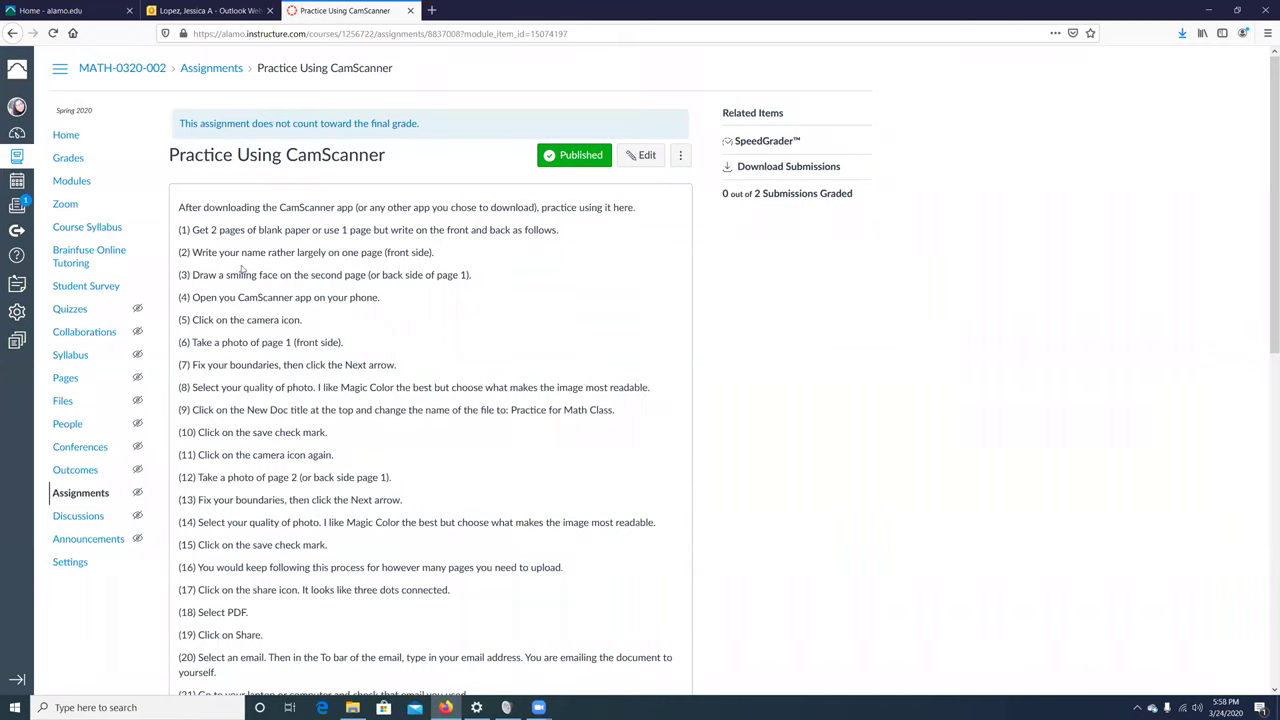
scroll(280, 500, "down", 5)
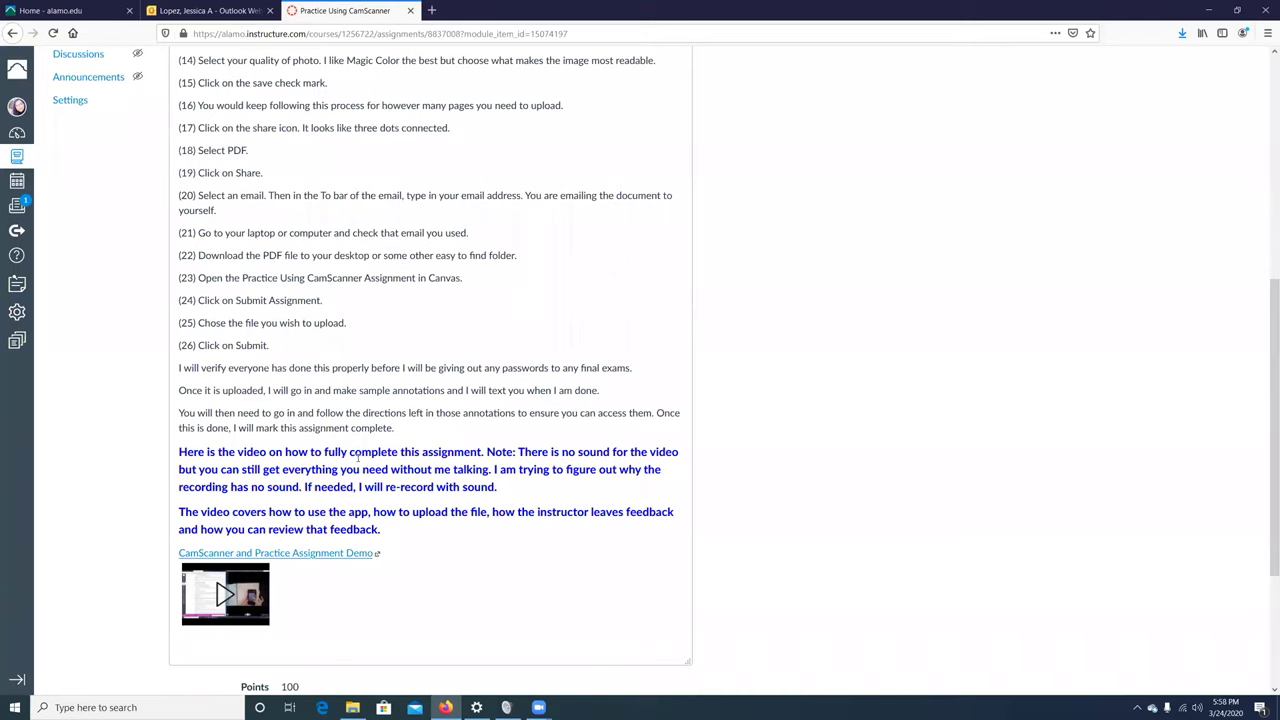
scroll(350, 451, "up", 1)
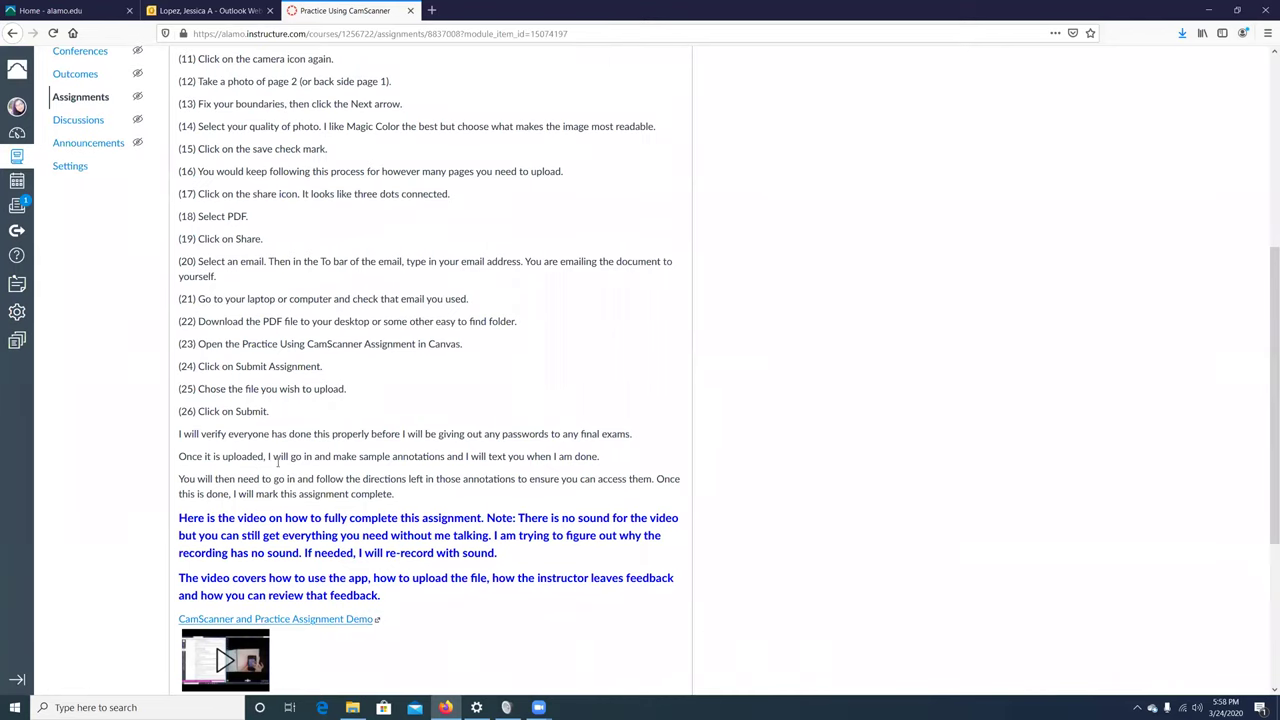
scroll(450, 495, "down", 3)
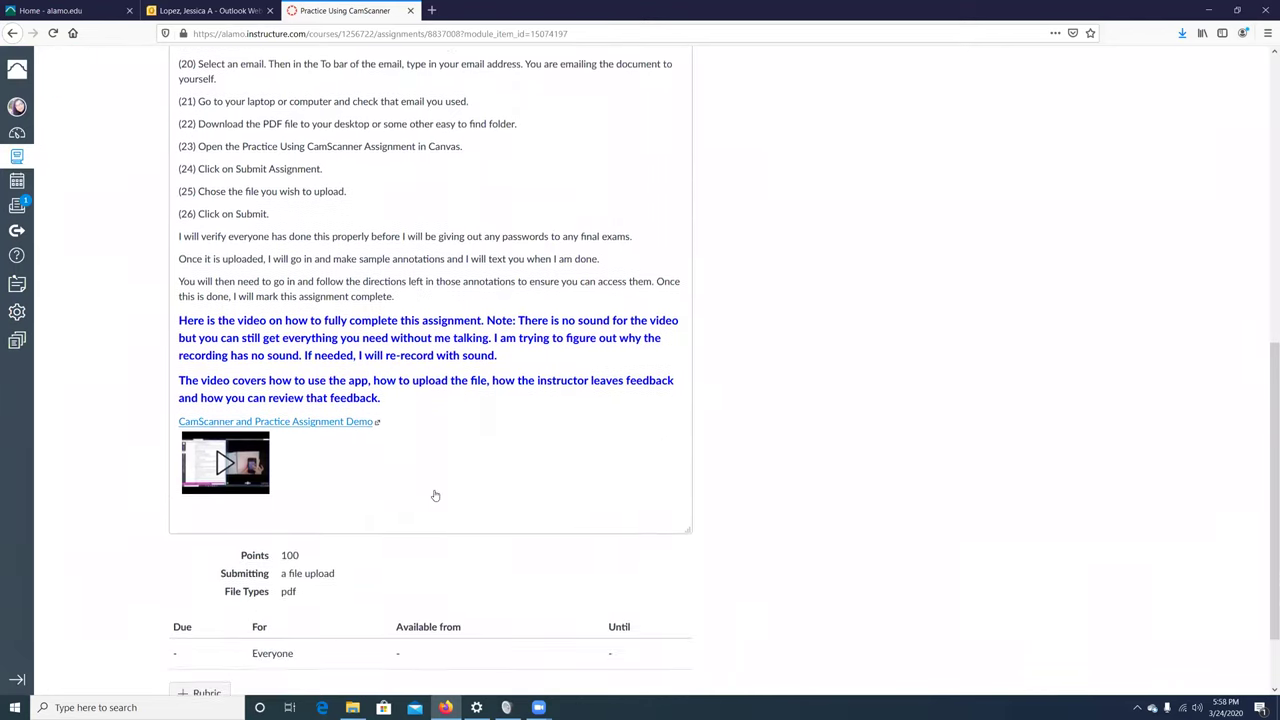
scroll(491, 504, "up", 1)
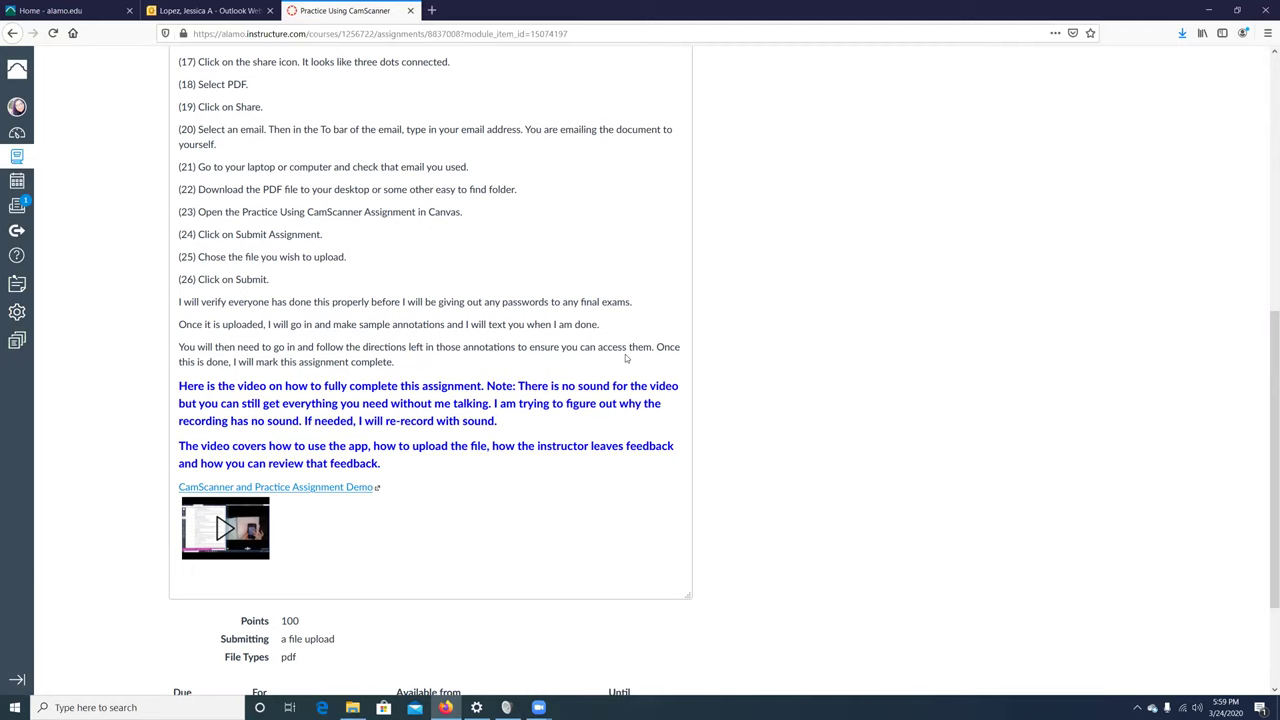
scroll(627, 398, "up", 10)
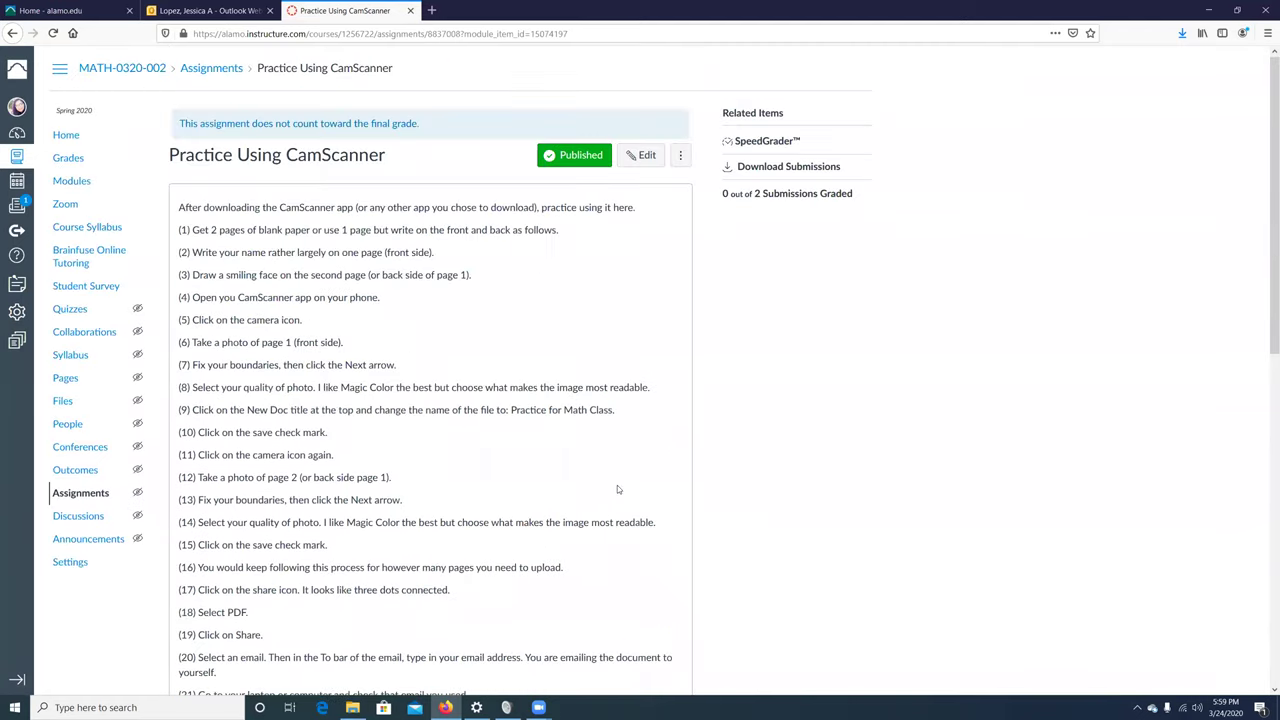
left_click(766, 141)
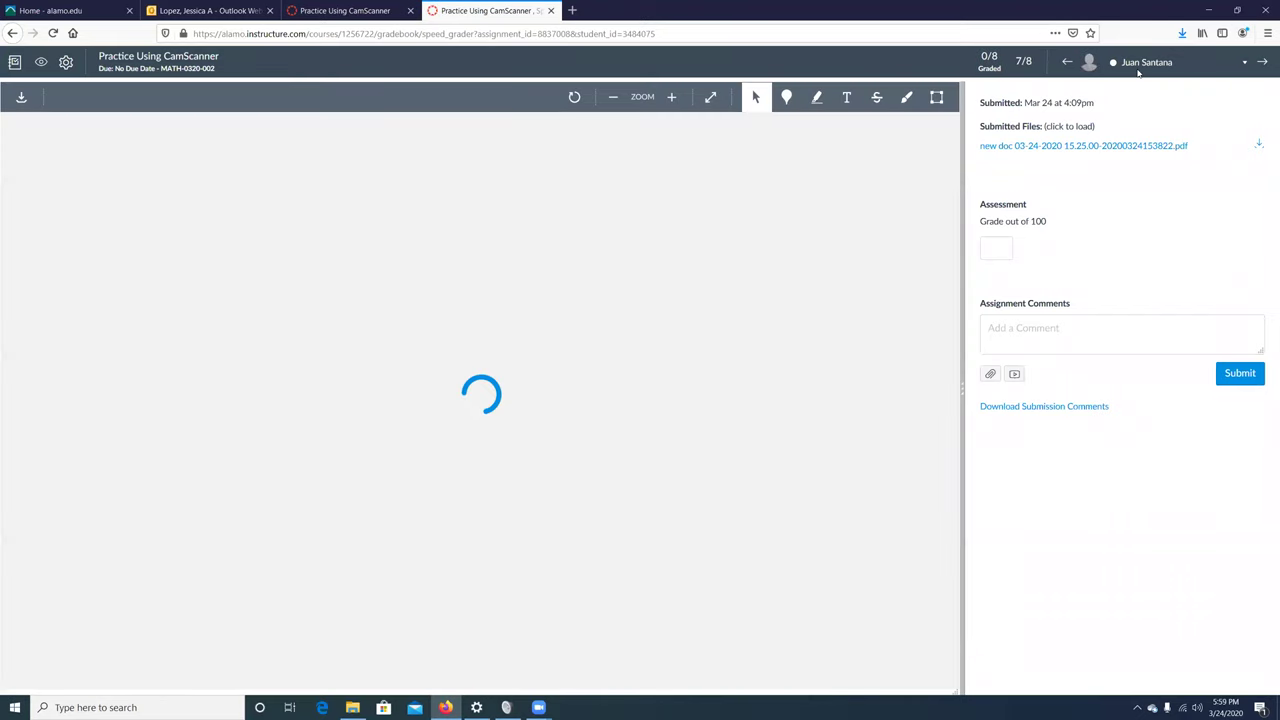
- Switch SpeedGrader from the current student to the Test Student's submission
left_click(1131, 66)
left_click(1138, 283)
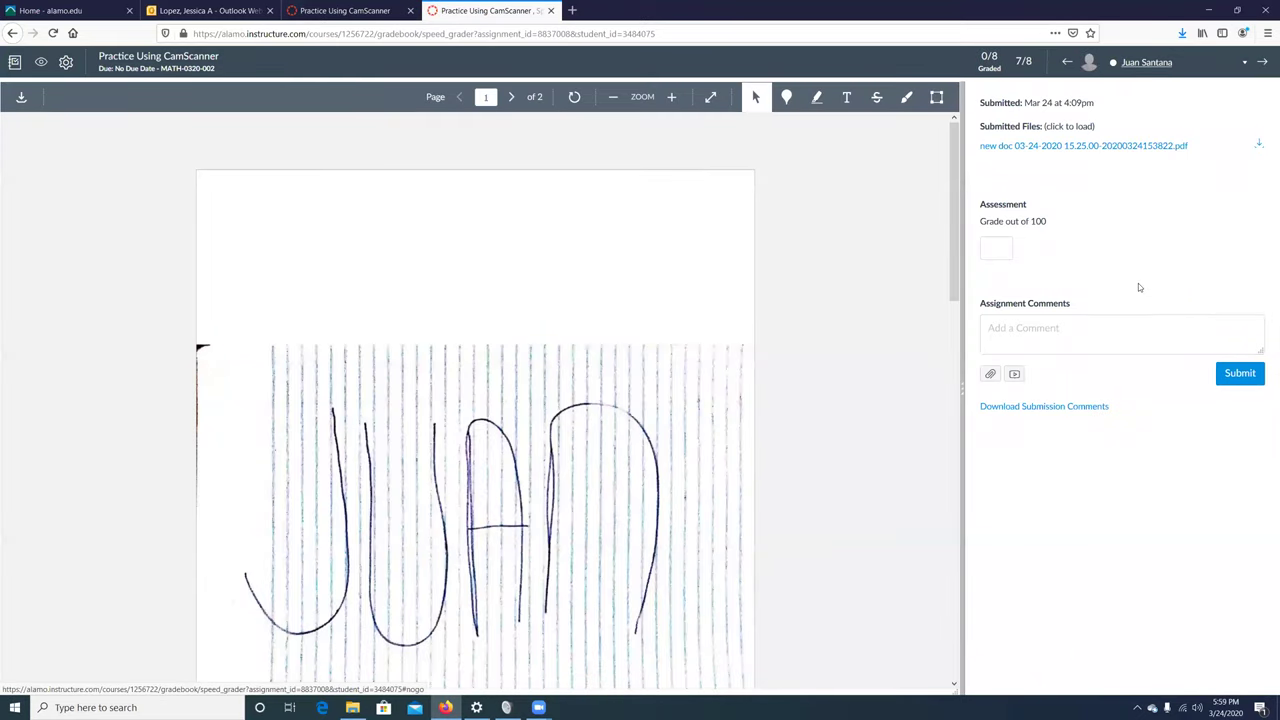
left_click(1243, 66)
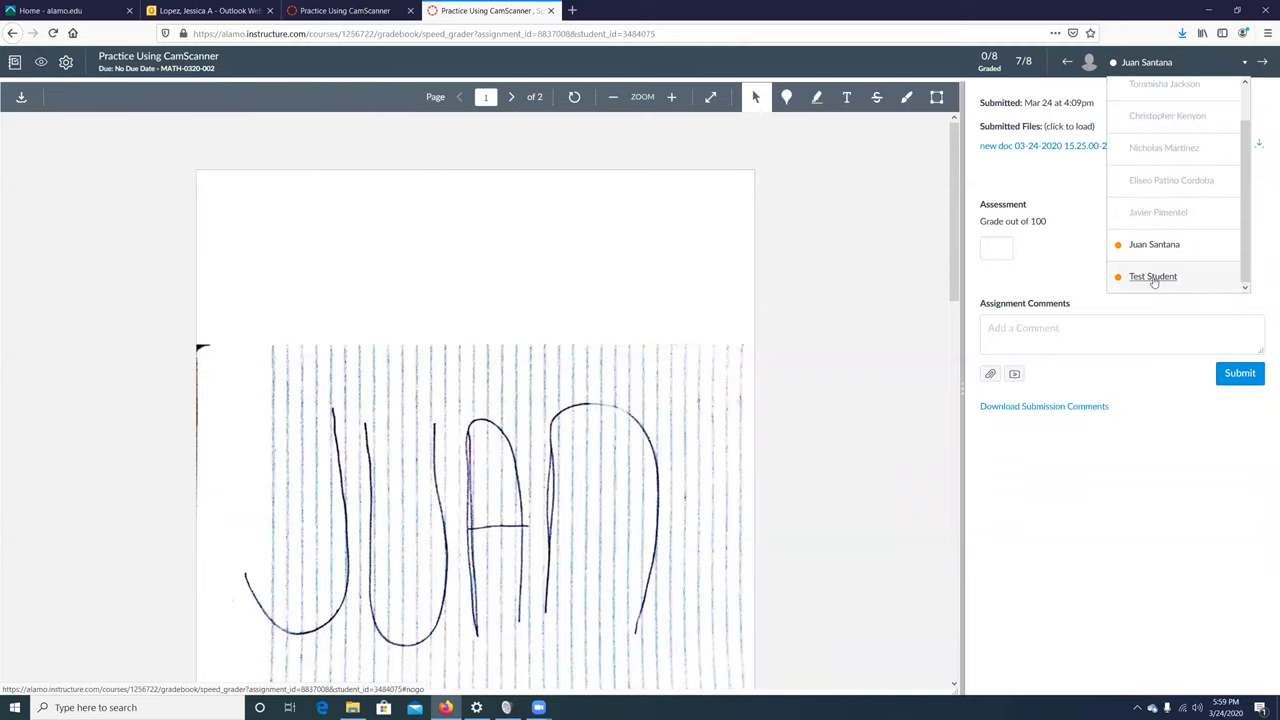
left_click(1153, 278)
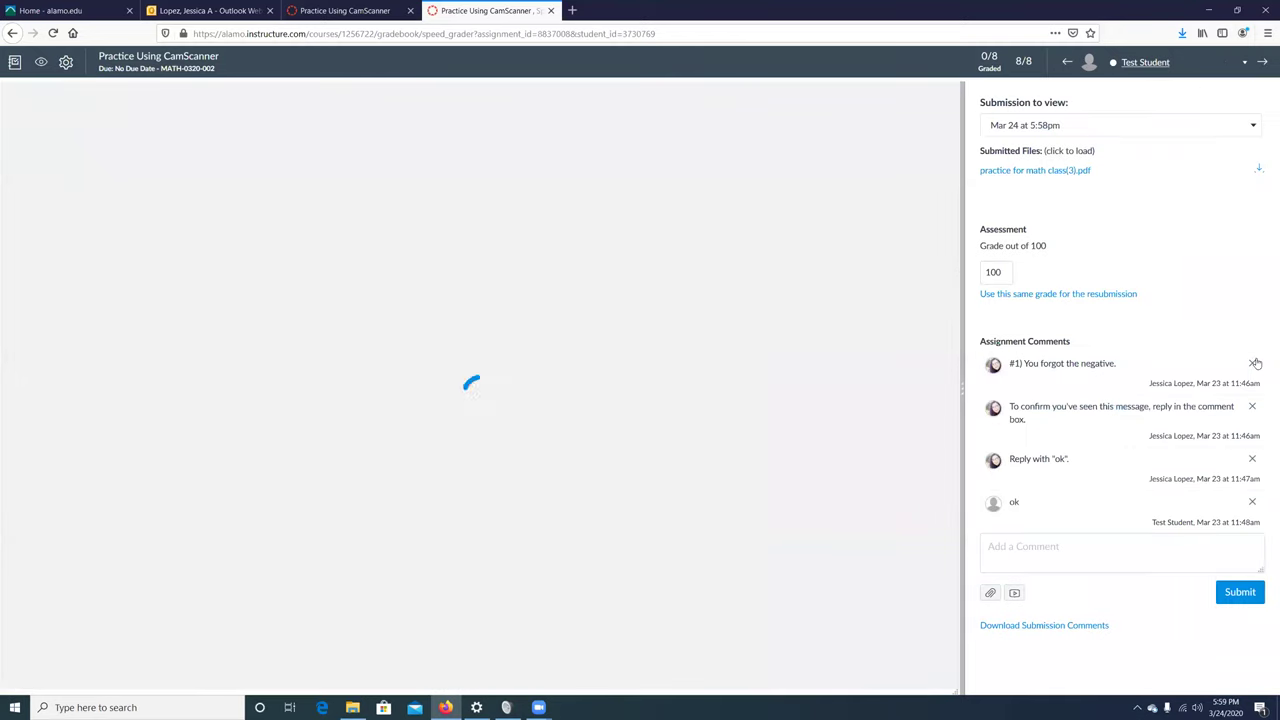
- Delete all four existing assignment comments from the Test Student's submission and confirm each deletion
left_click(1252, 363)
left_click(636, 304)
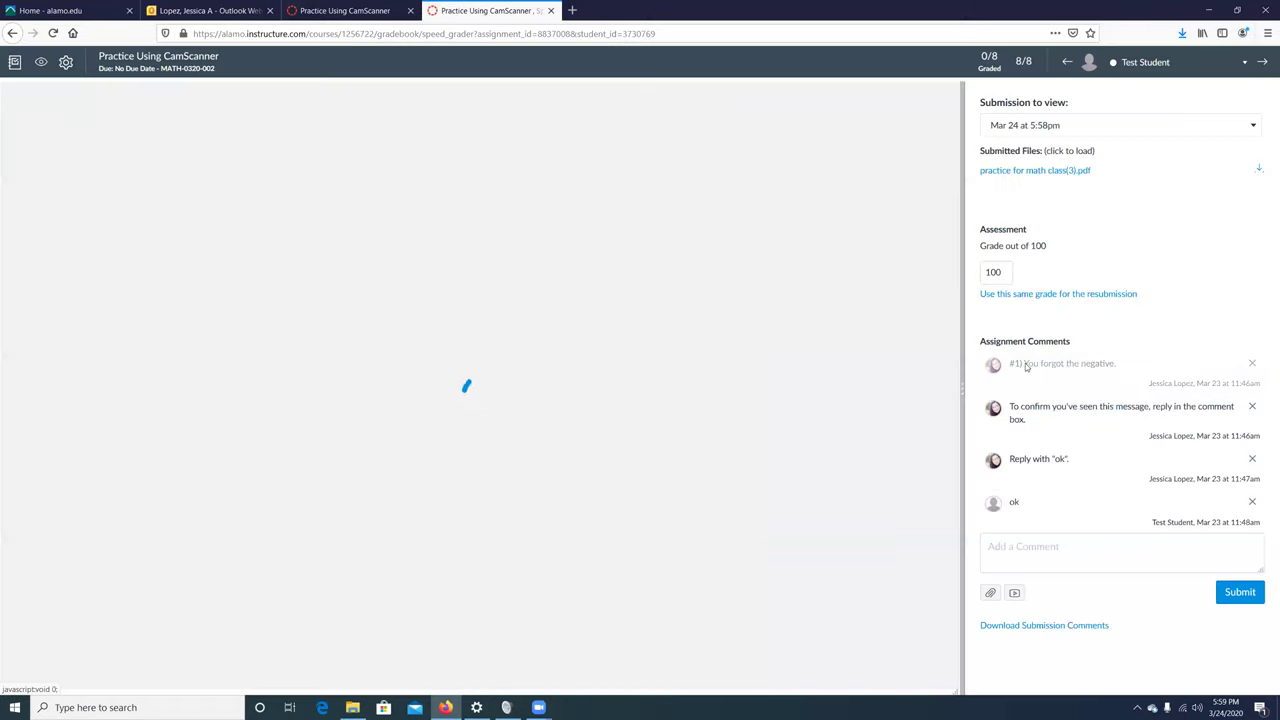
left_click(1252, 363)
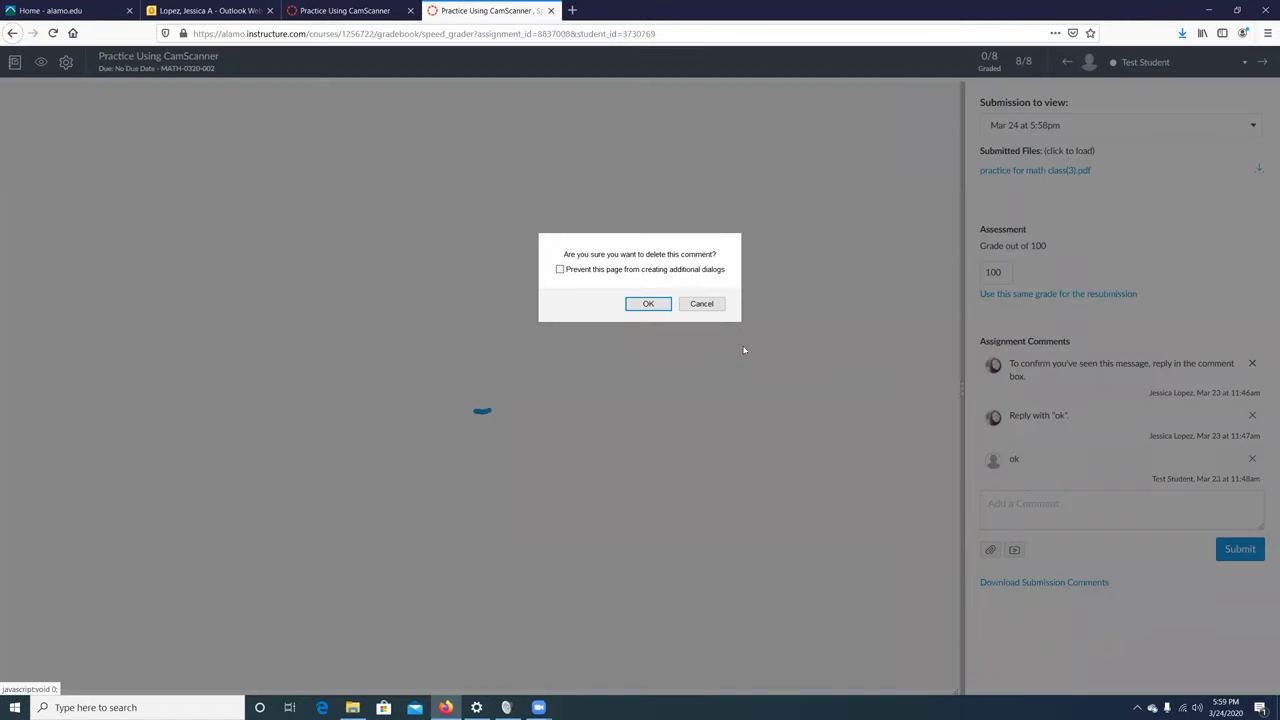
left_click(656, 305)
left_click(1252, 363)
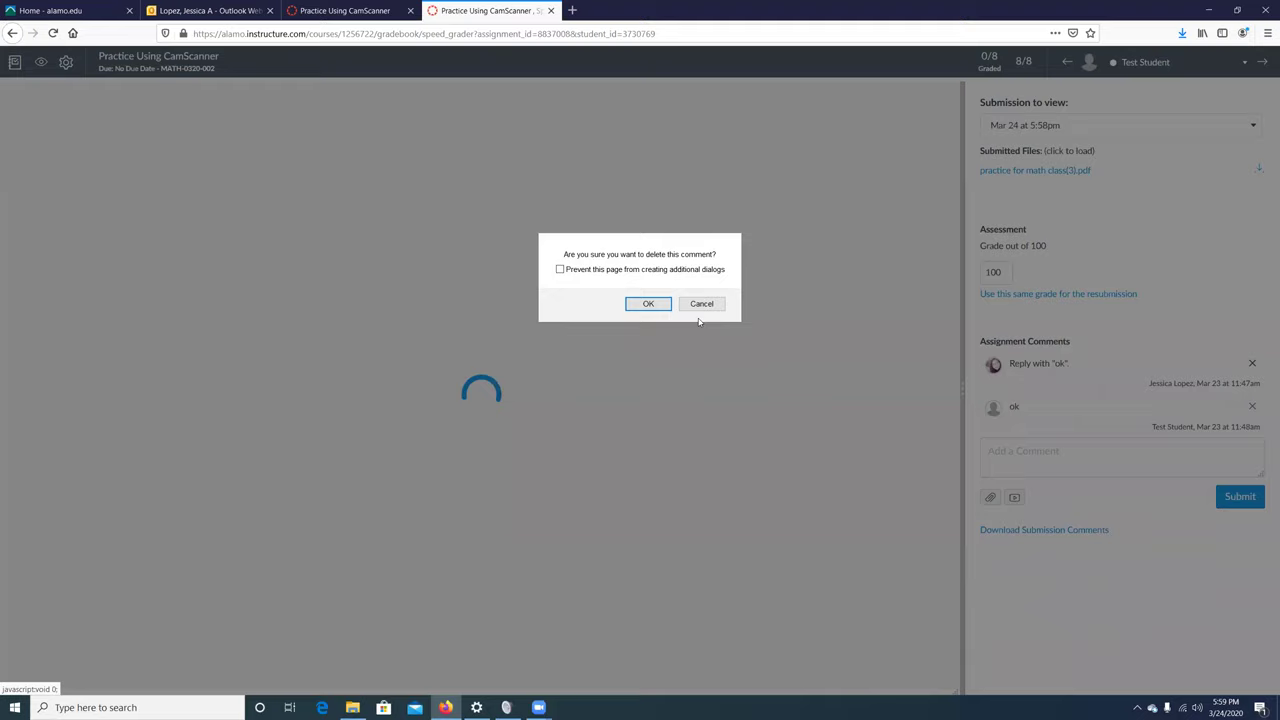
left_click(648, 304)
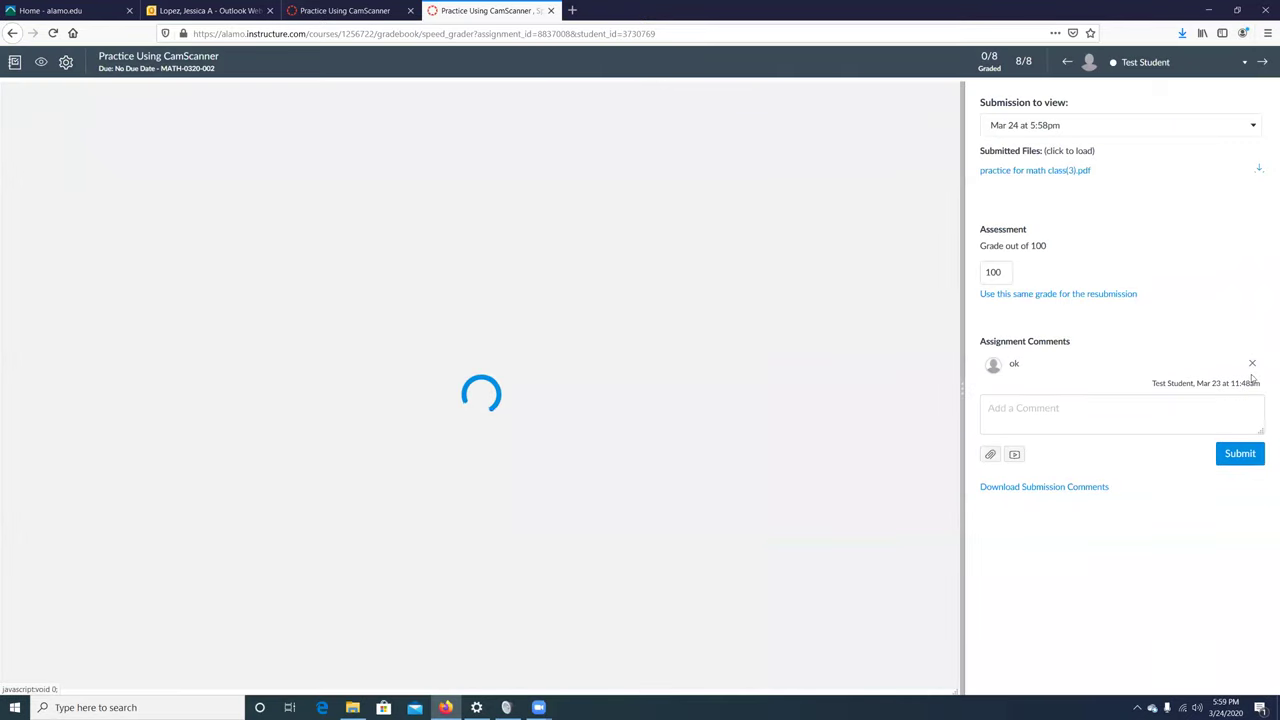
left_click(1252, 364)
left_click(656, 305)
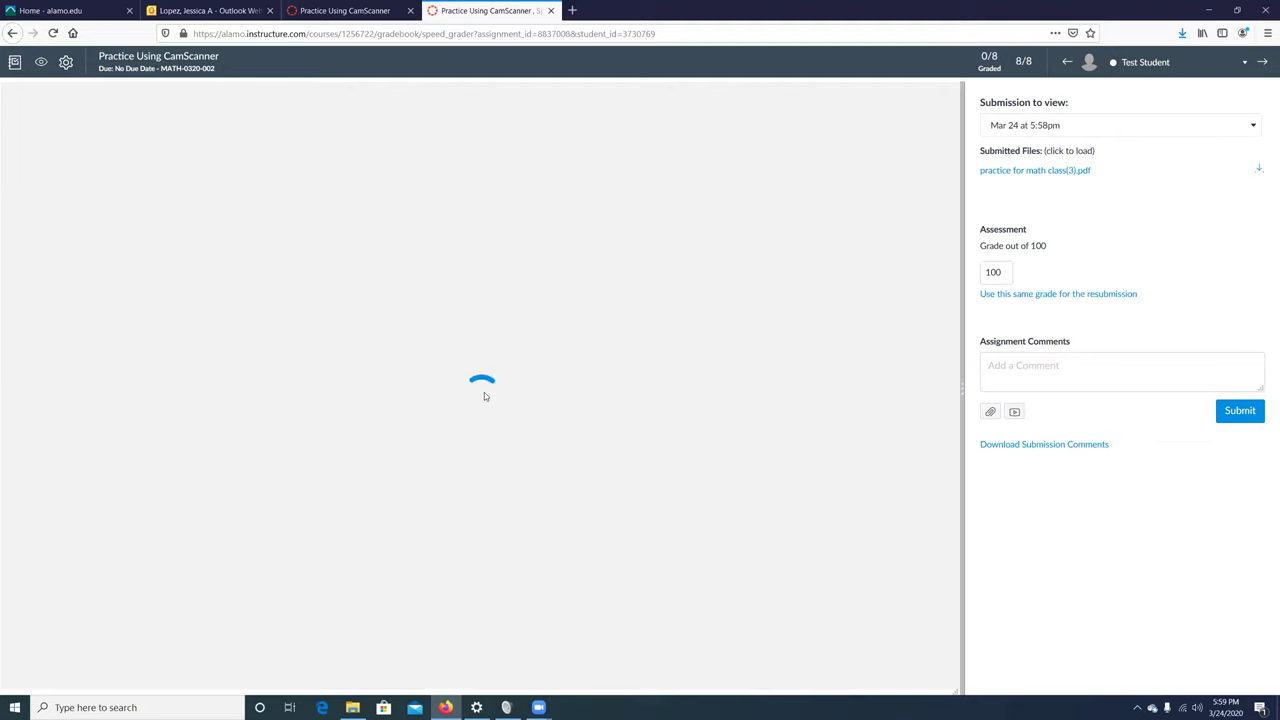
- Clear the Test Student's grade for the Practice Using CamScanner assignment
left_click(995, 272)
key("BackSpace")
left_click(999, 201)
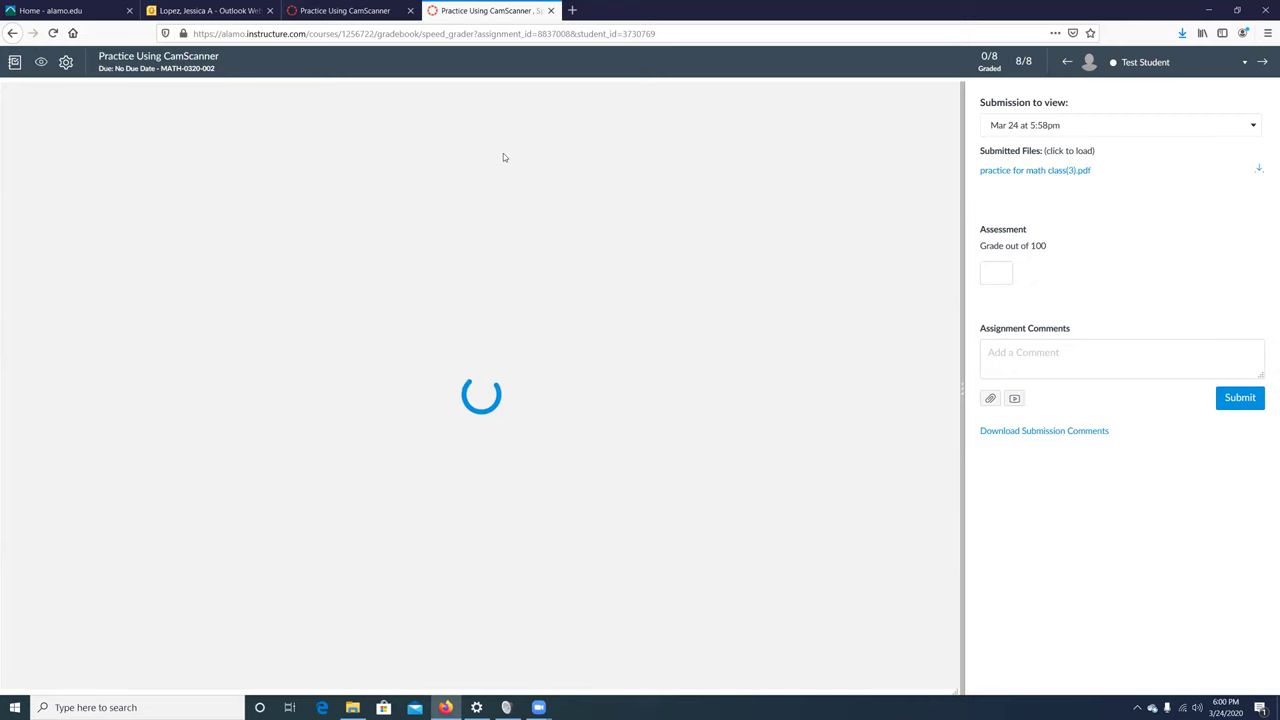
- Reopen SpeedGrader from the assignment page and try to load the Test Student's practice for math class(3).pdf
left_click(550, 10)
left_click(752, 141)
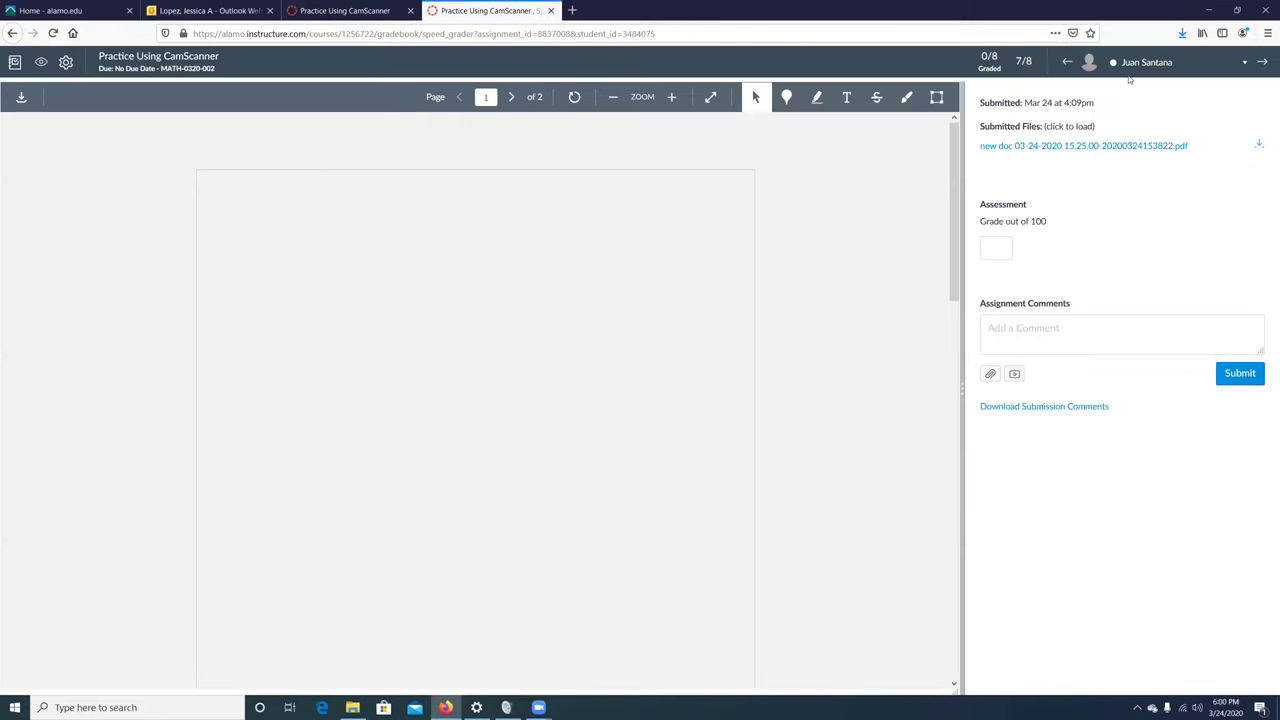
left_click(1258, 63)
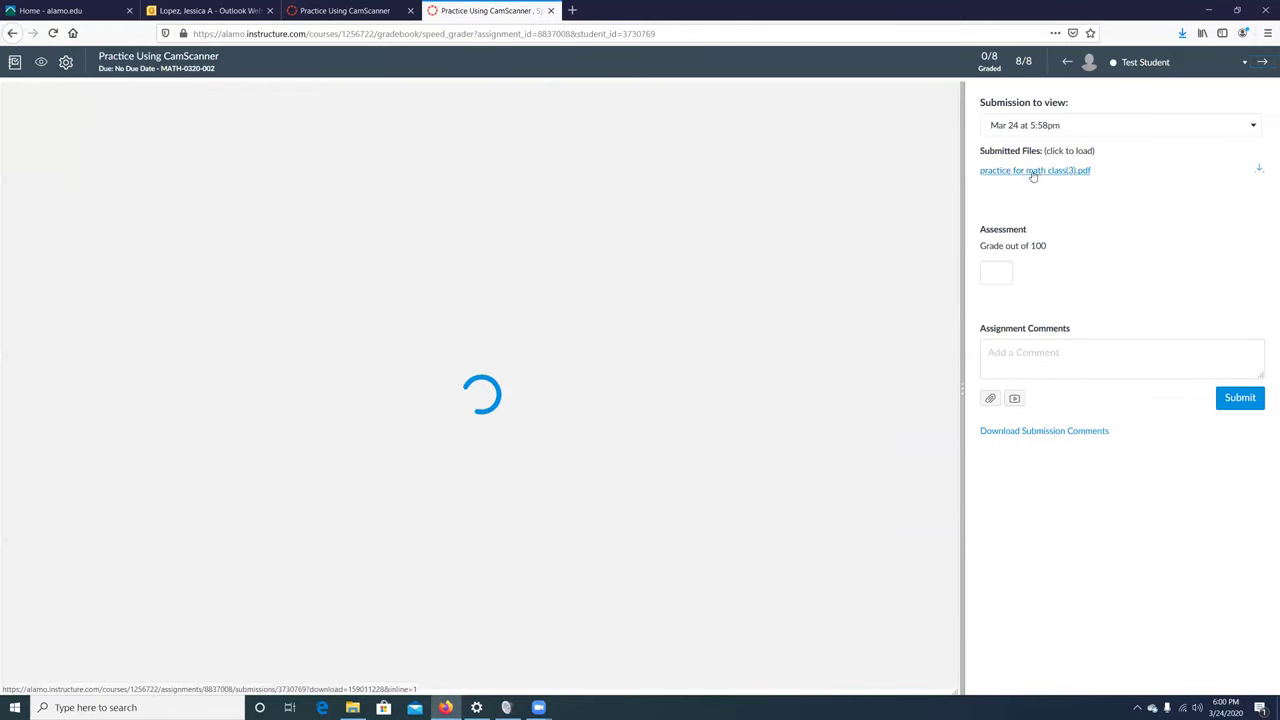
left_click(1010, 174)
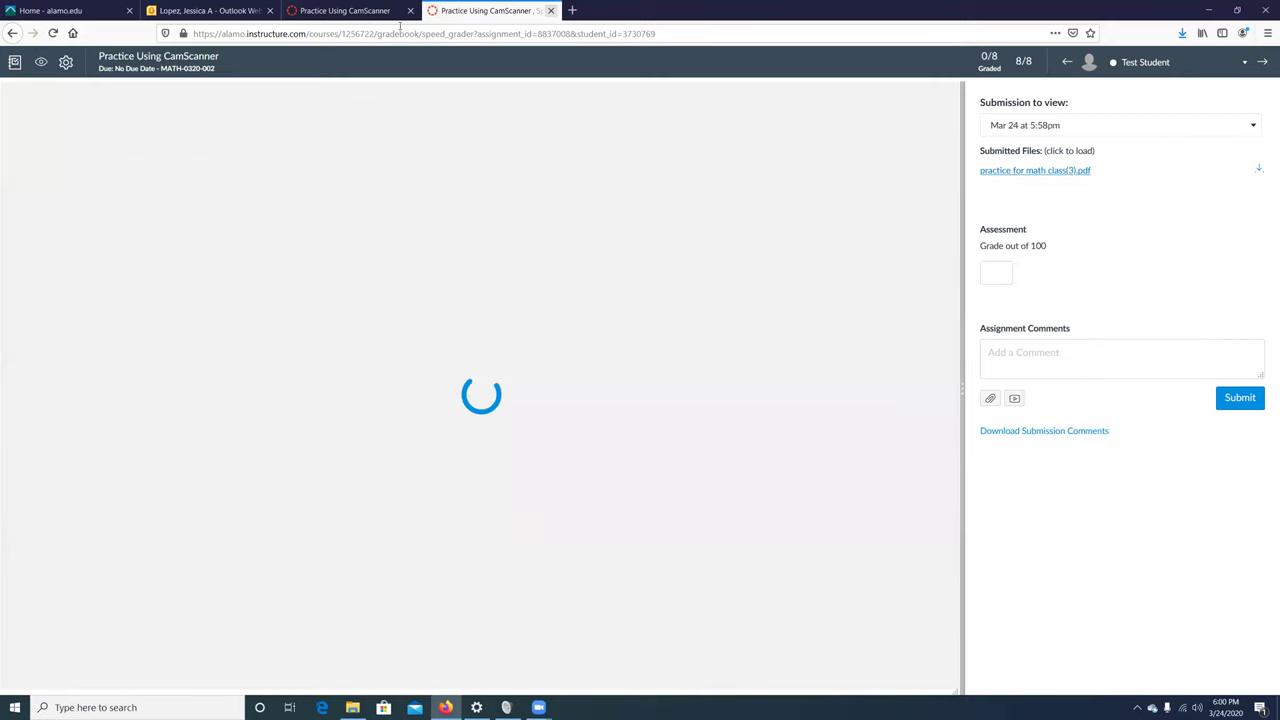
- Close SpeedGrader, launch it again from the assignment page and select Test Student in the student list
left_click(550, 10)
left_click(750, 141)
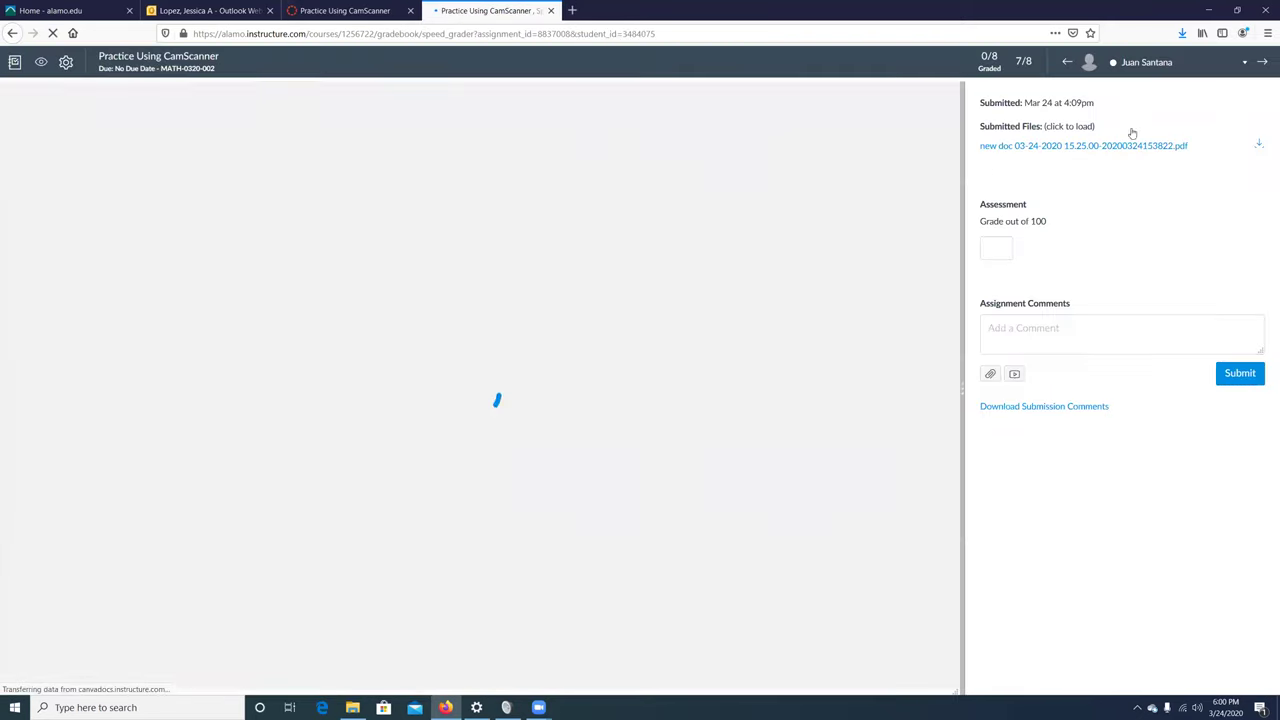
left_click(1244, 62)
scroll(1247, 241, "down", 1)
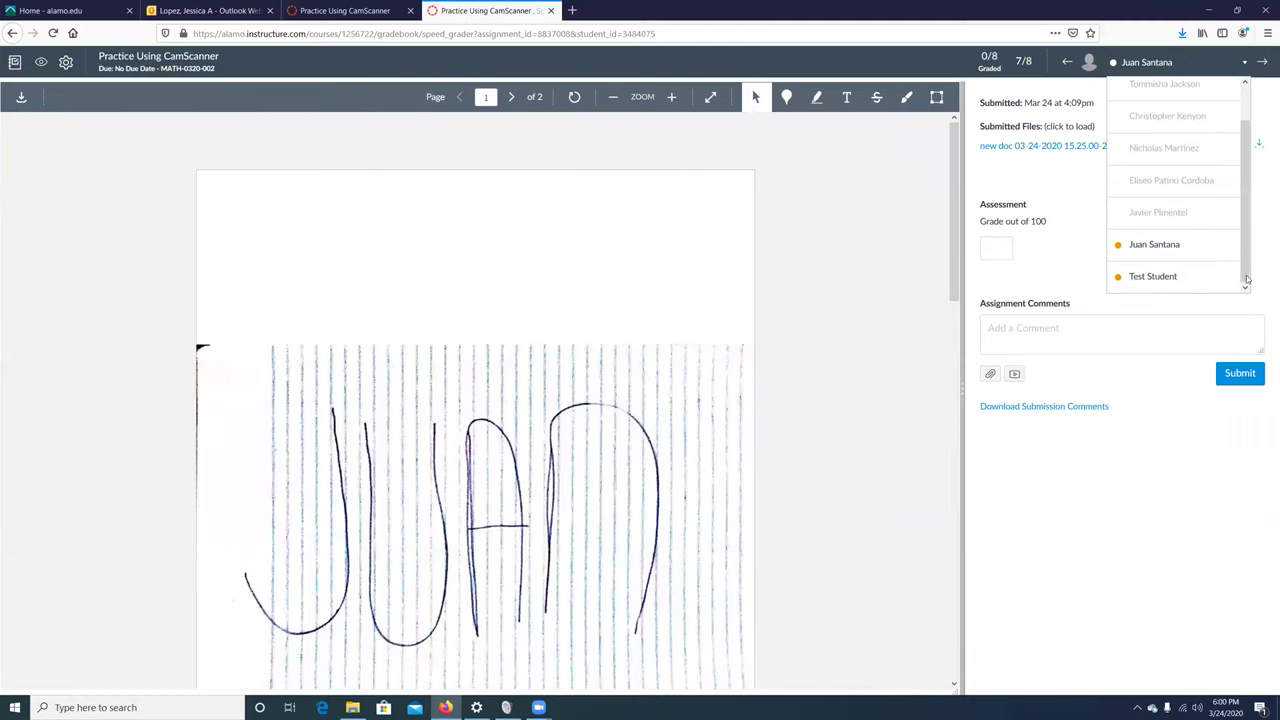
left_click(1158, 277)
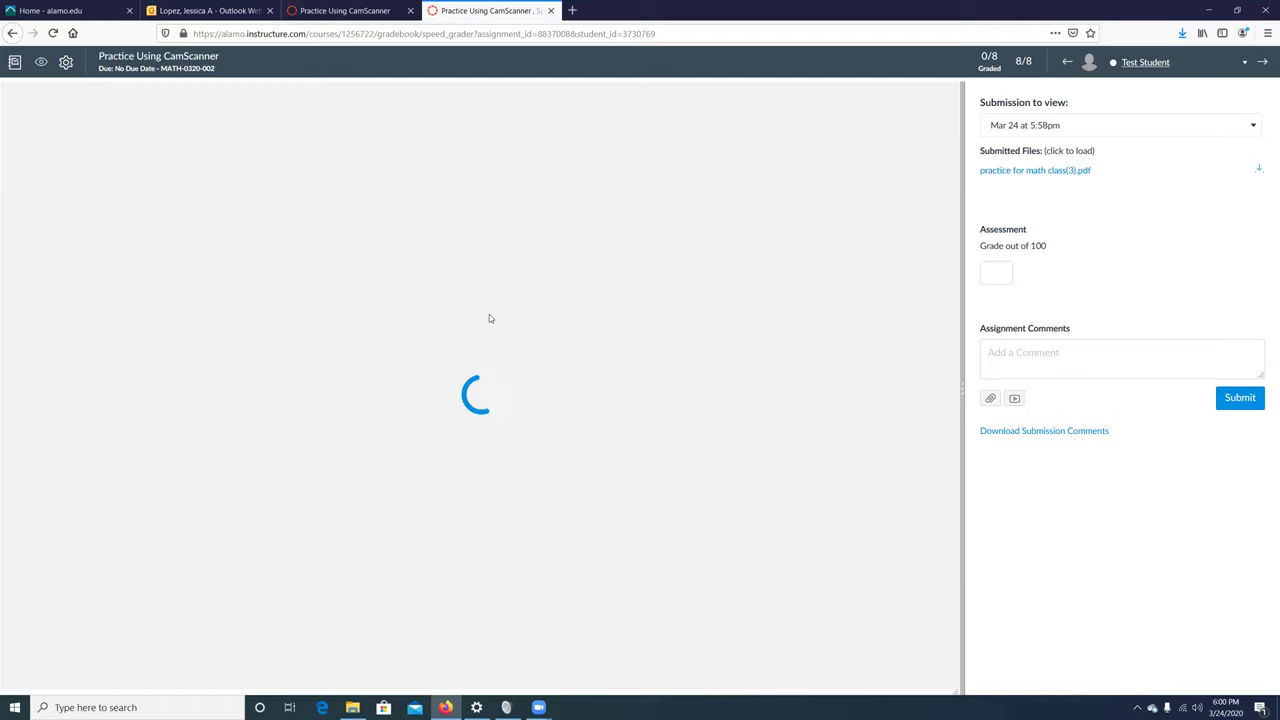
- Show the Test Student's Mar 23 at 11:42am submission and look over its annotated page
left_click(1120, 125)
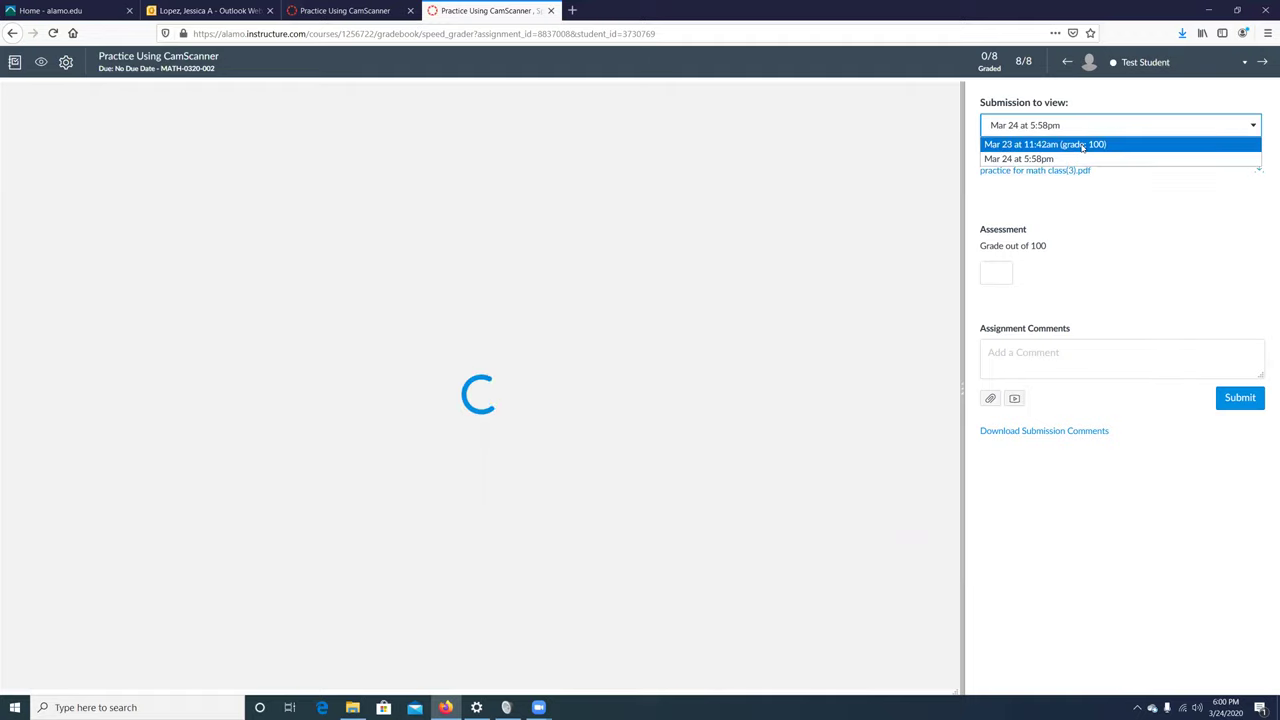
left_click(1082, 143)
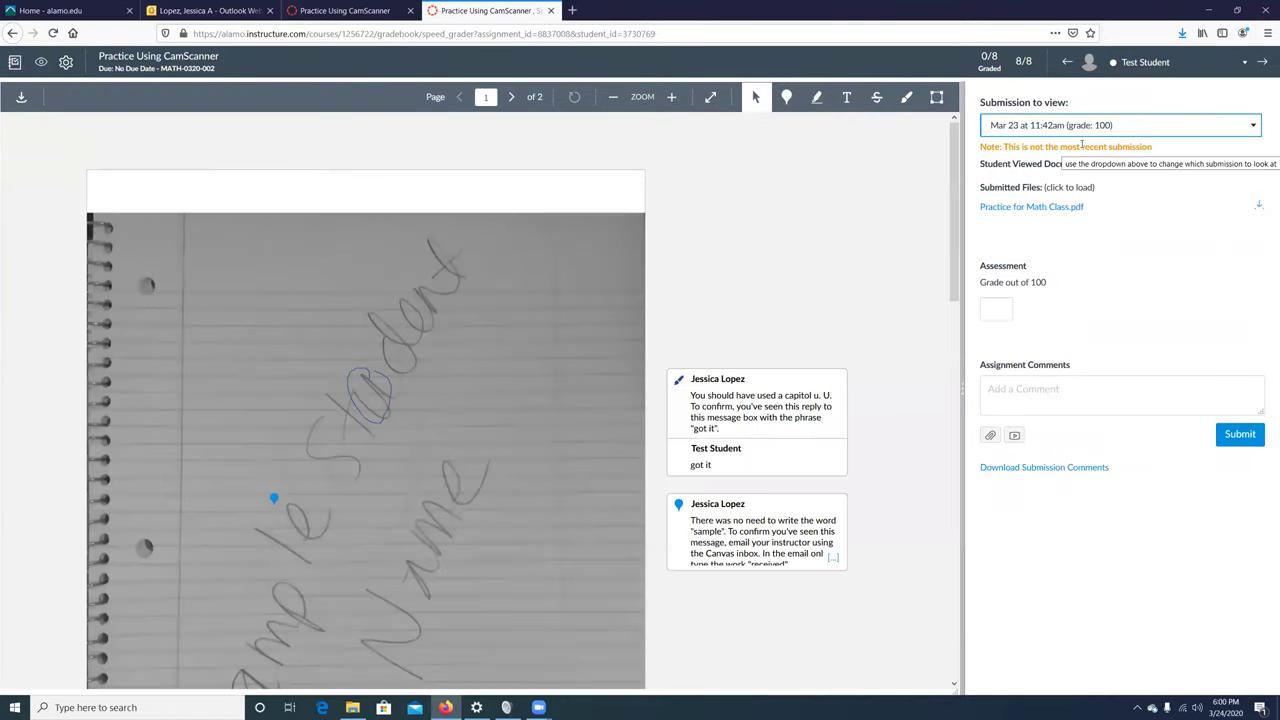
scroll(686, 270, "down", 5)
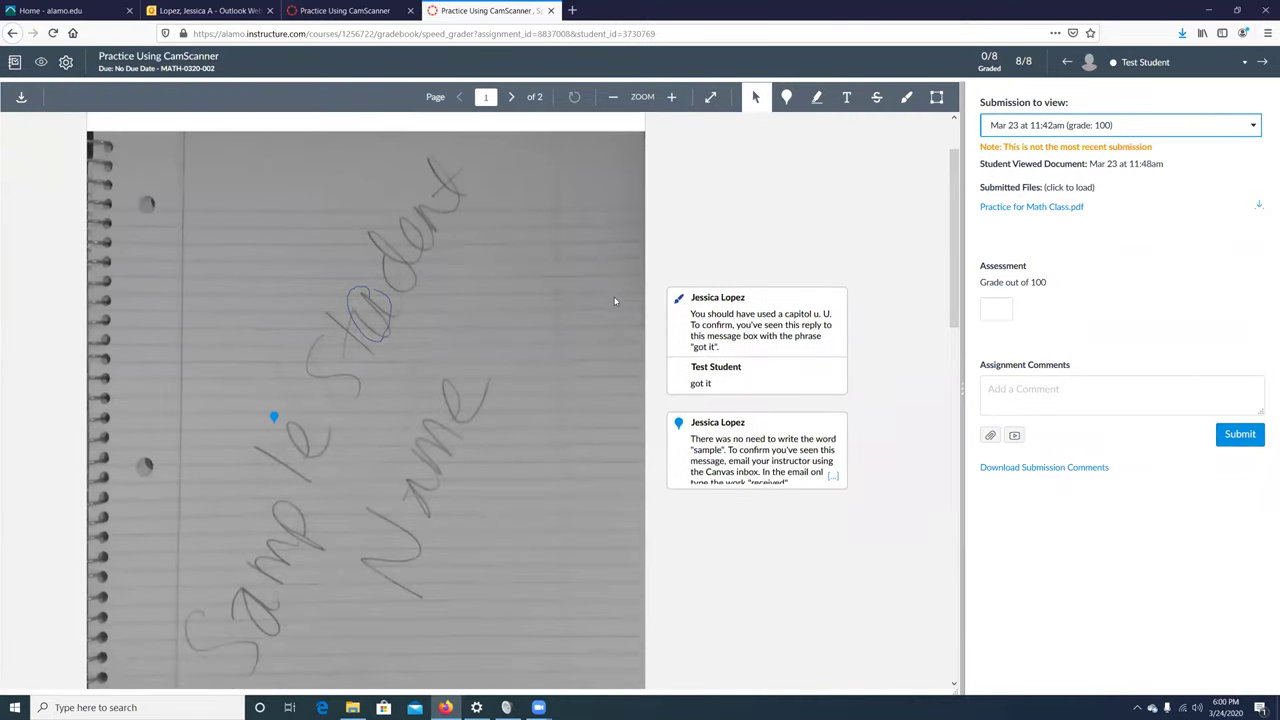
scroll(610, 310, "up", 3)
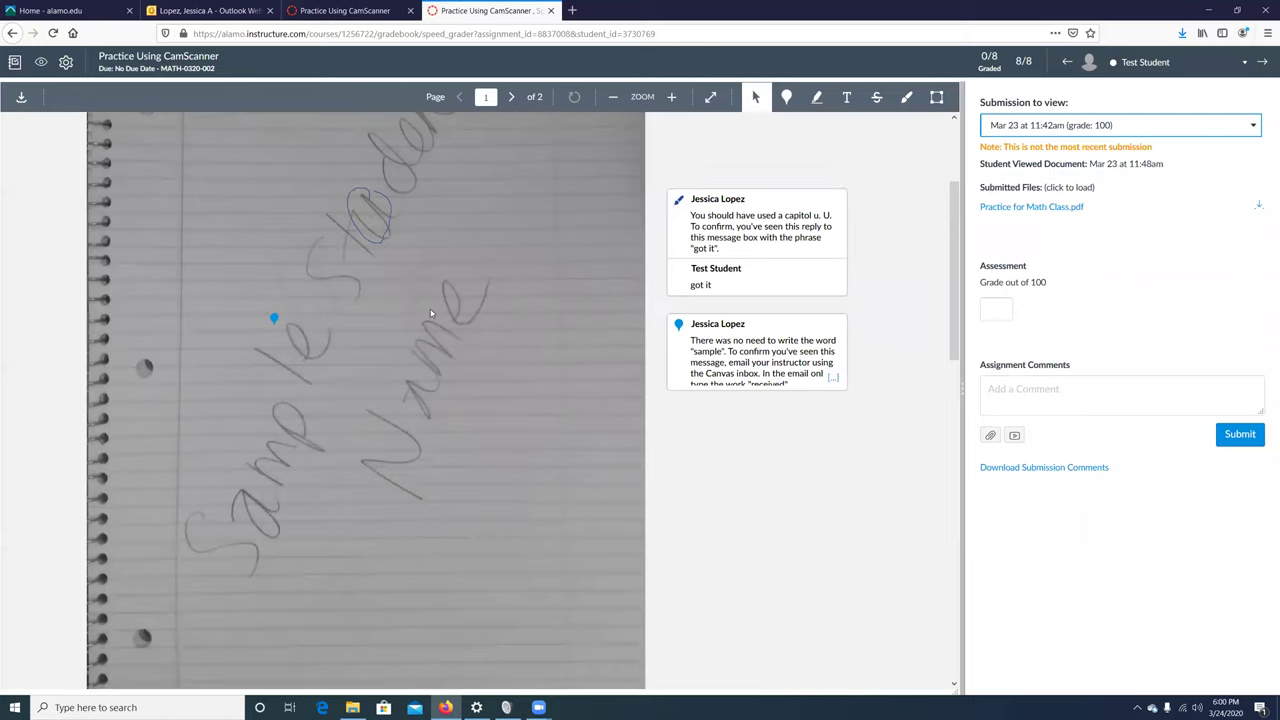
- Delete the freehand circle annotation and the blue pin annotation from the first page of the submission
scroll(432, 314, "up", 3)
left_click(370, 385)
left_click(356, 357)
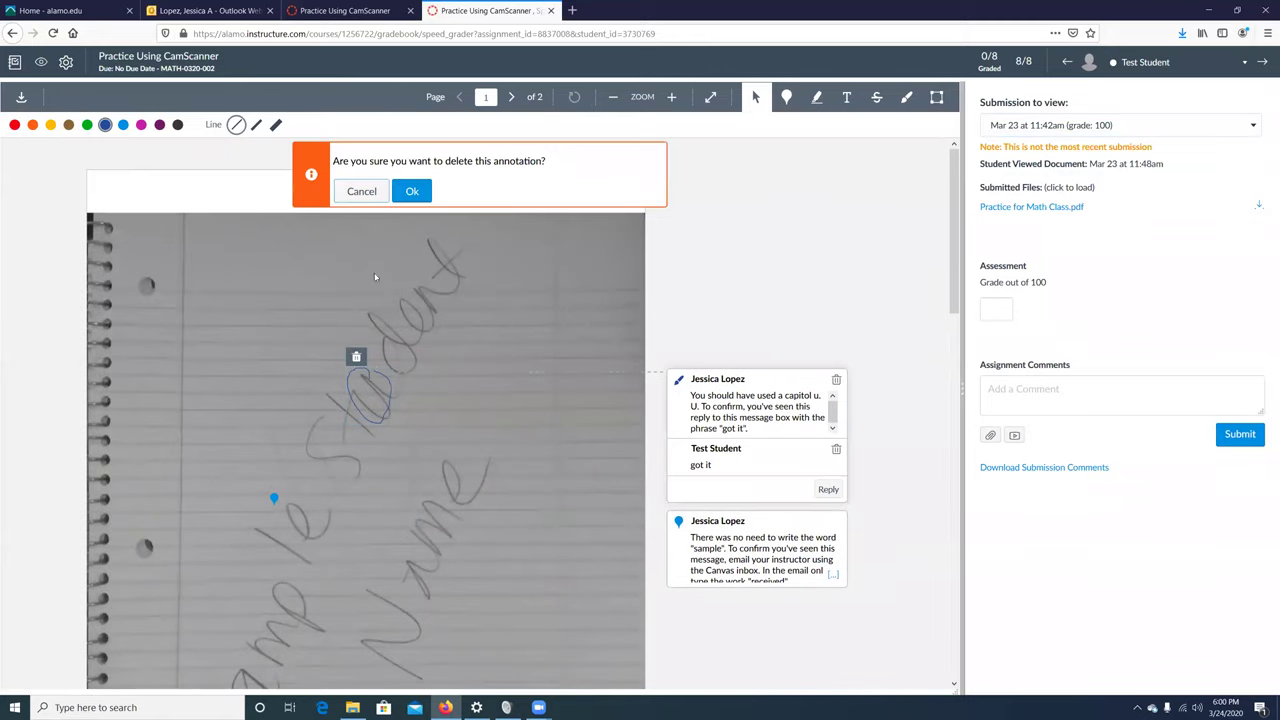
left_click(412, 191)
left_click(274, 497)
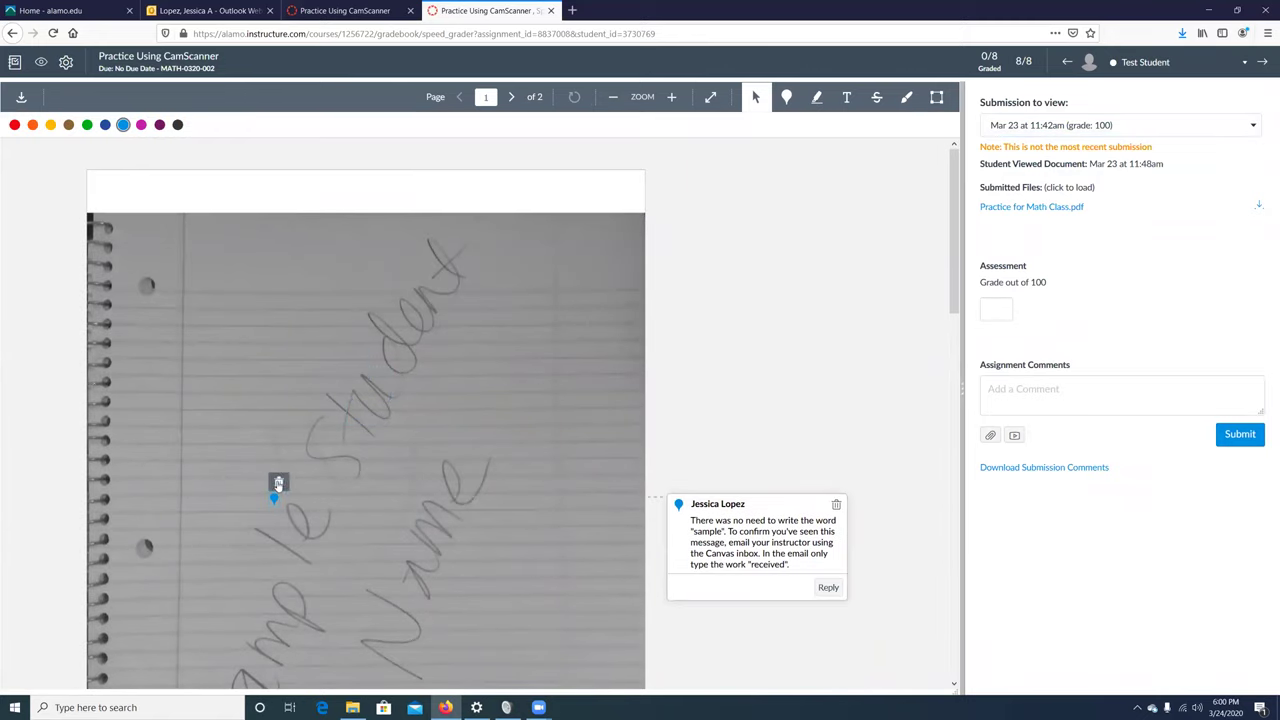
left_click(278, 482)
left_click(412, 191)
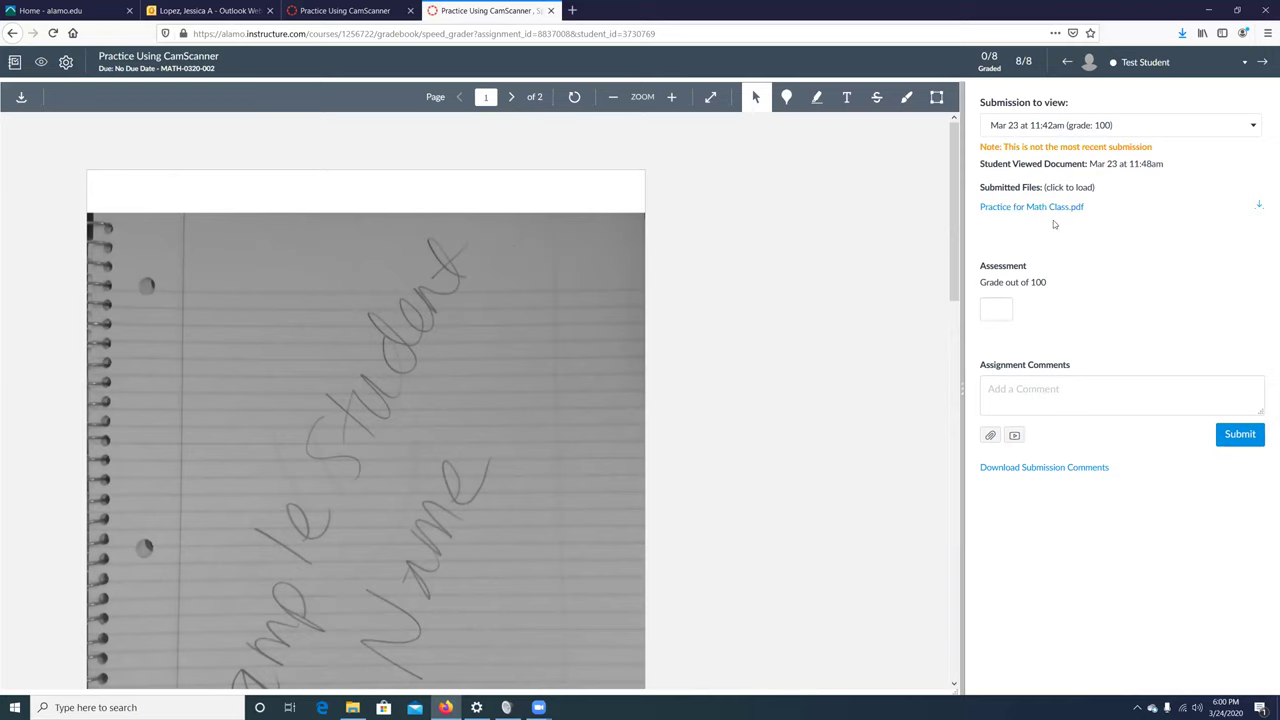
- Place a blue point annotation beside the S of "Student" with the comment "You should have used a capitol S."
scroll(634, 300, "down", 3)
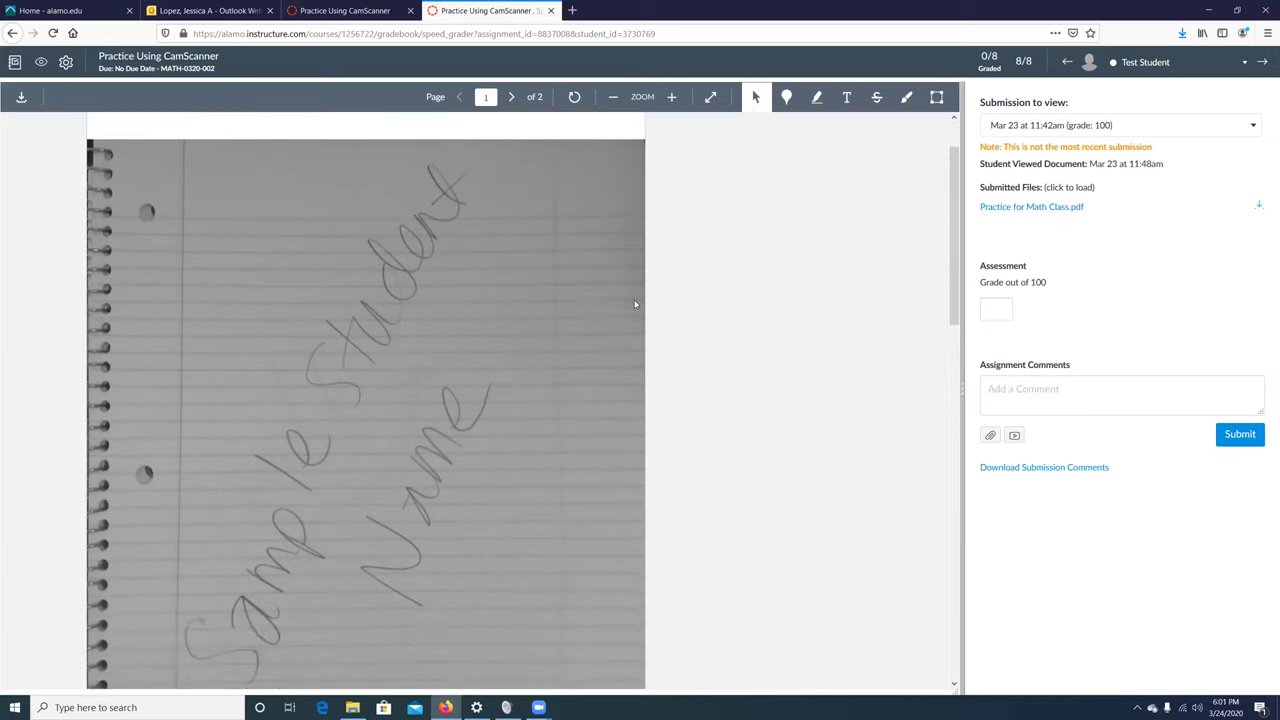
scroll(634, 304, "up", 1)
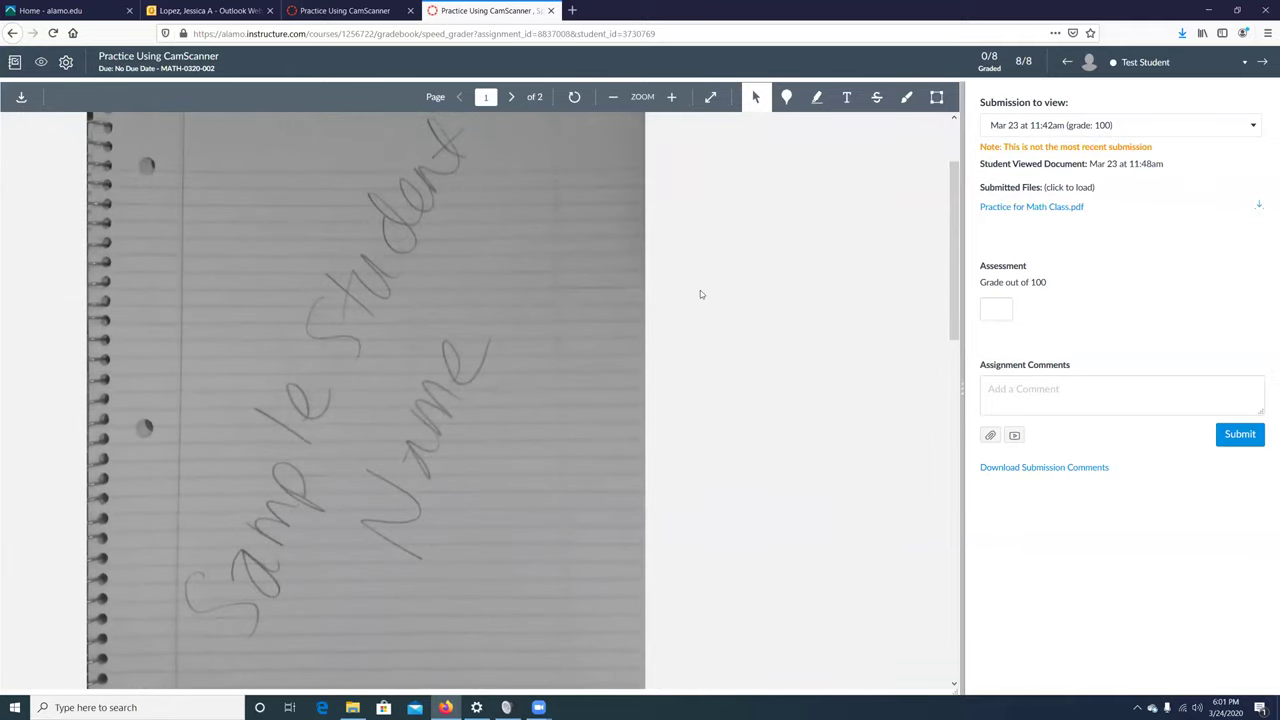
left_click(786, 97)
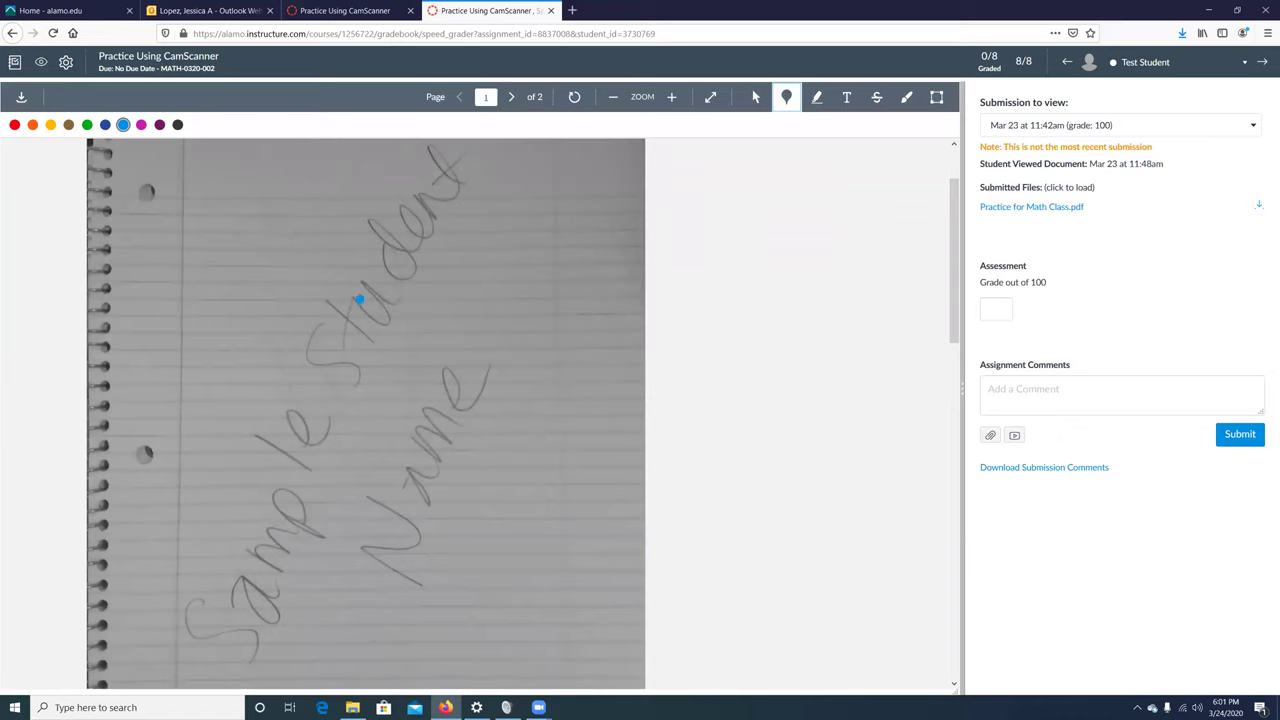
left_click(308, 321)
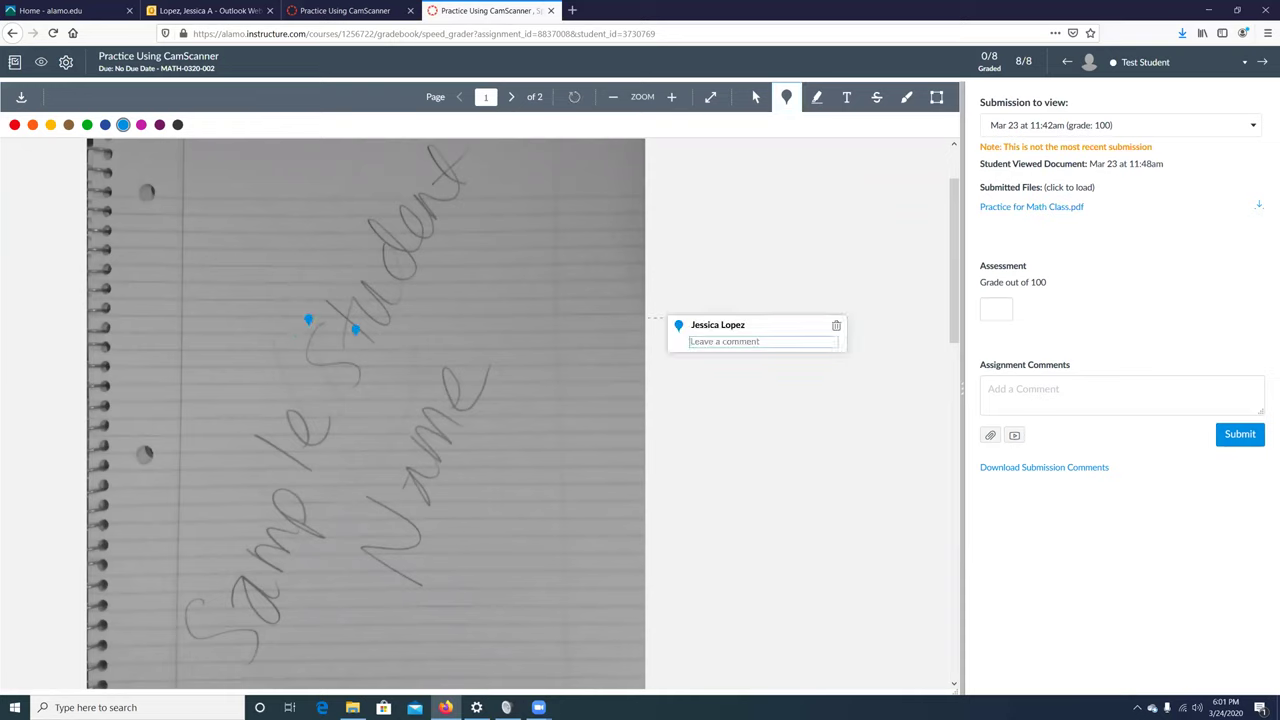
type("You should have used a captip")
key("BackSpace")
type("tol S.")
key("Return")
- Reply to the point annotation with "confirm you've seen this annotation, reply to this text box with the word "okay"."
key("Return")
type("co")
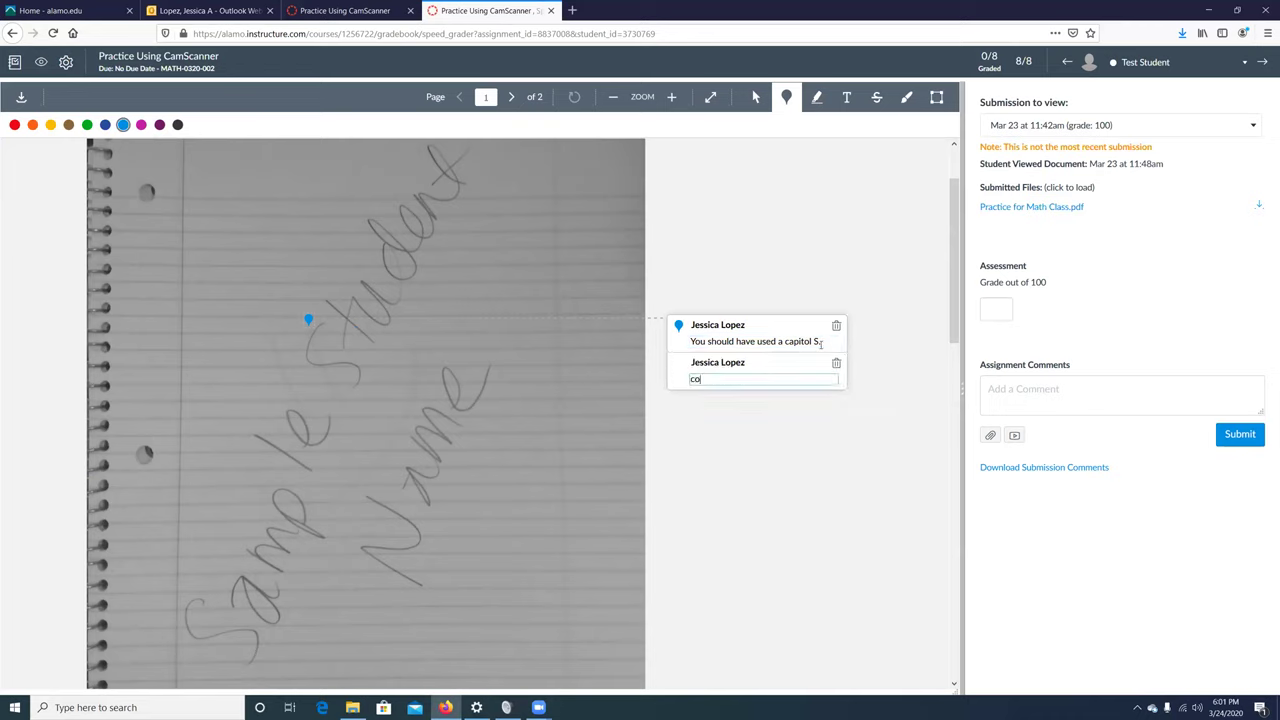
type("nfirm you've seen this annotation, r")
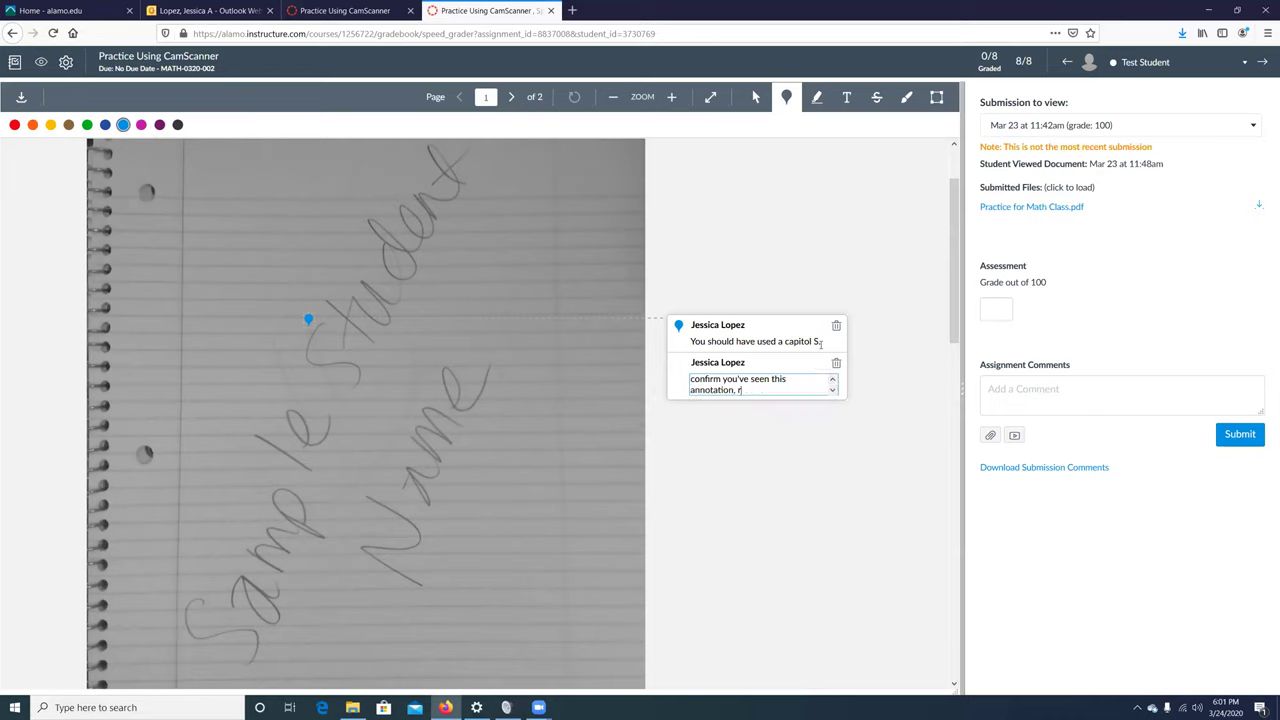
type("eply to this text box with")
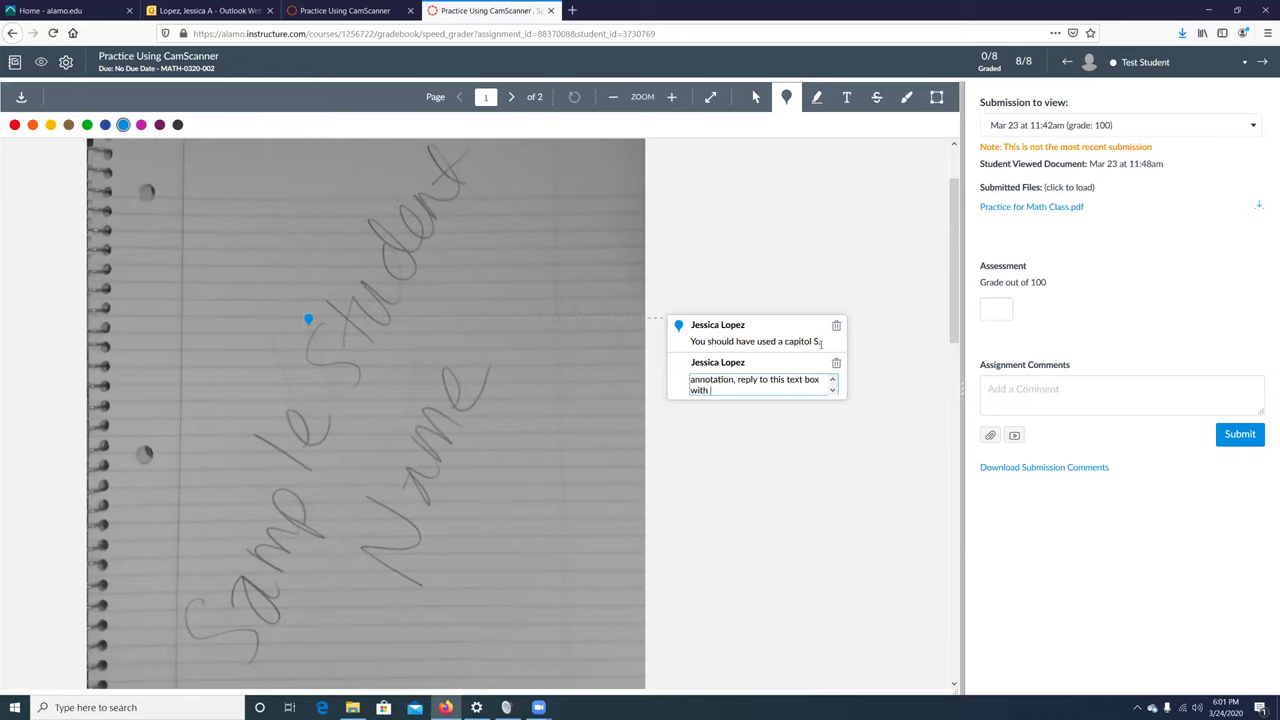
type(" the work")
type("d ")
type("\"")
type("ok")
type("ay\".")
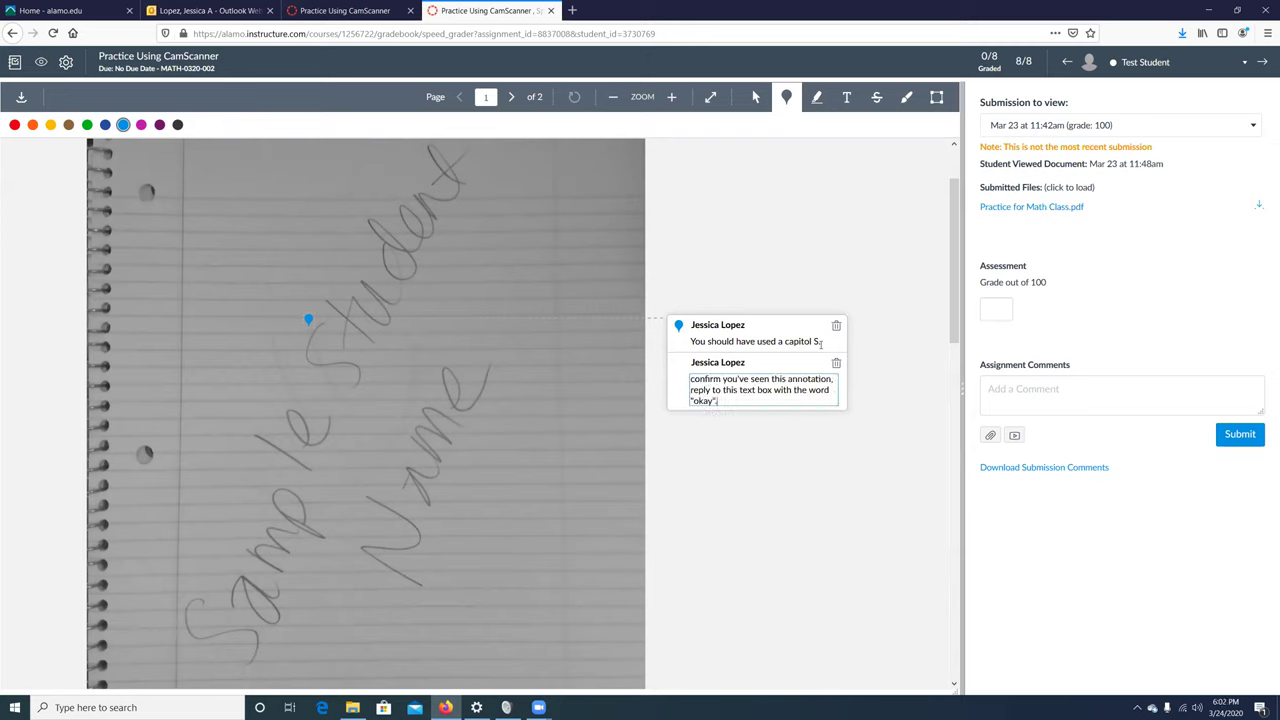
left_click(859, 350)
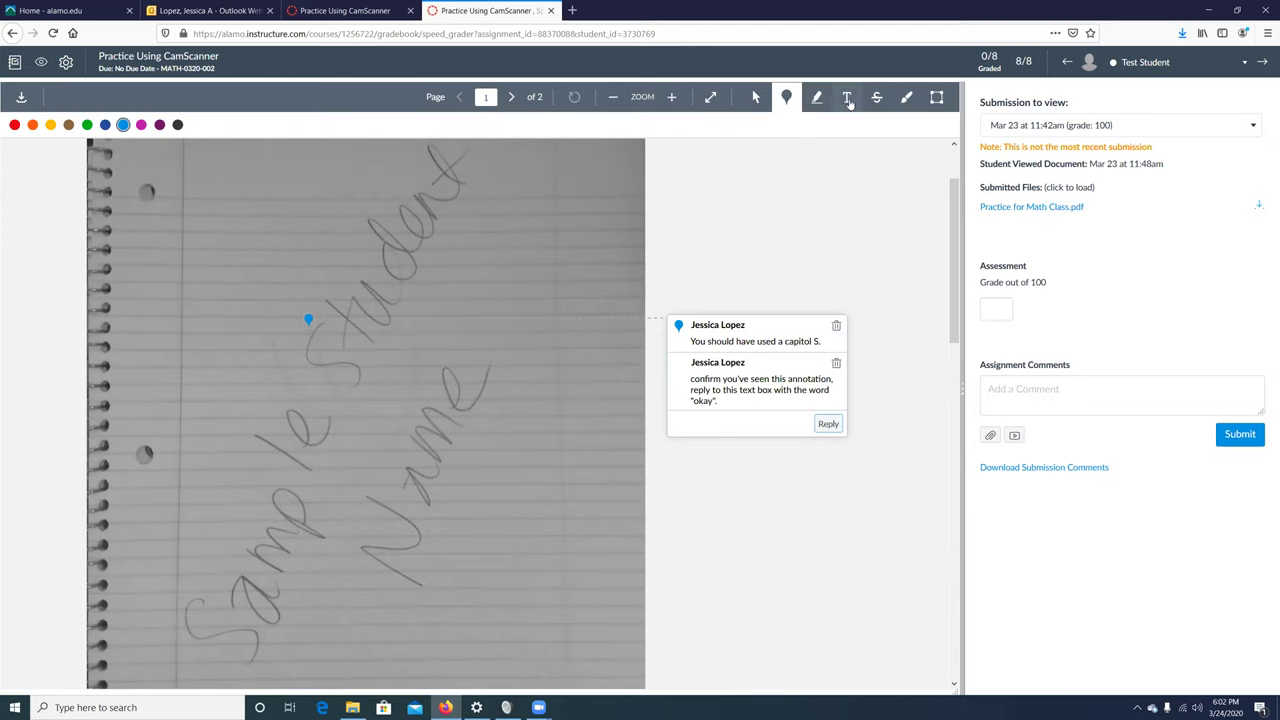
- Circle the first t in "Student" with a blue freehand annotation and comment "This should have been negative."
left_click(906, 98)
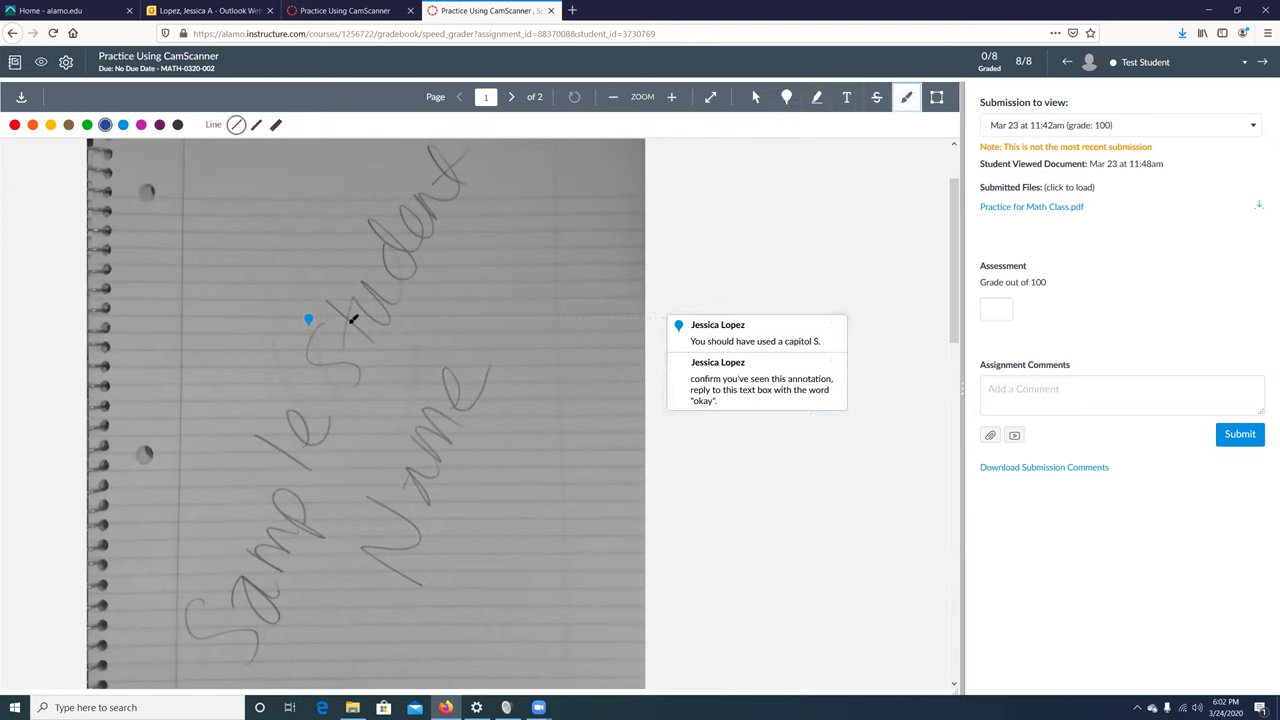
mouse_move(352, 296)
left_mouse_down()
mouse_move(343, 337)
mouse_move(360, 303)
mouse_move(351, 294)
left_mouse_up()
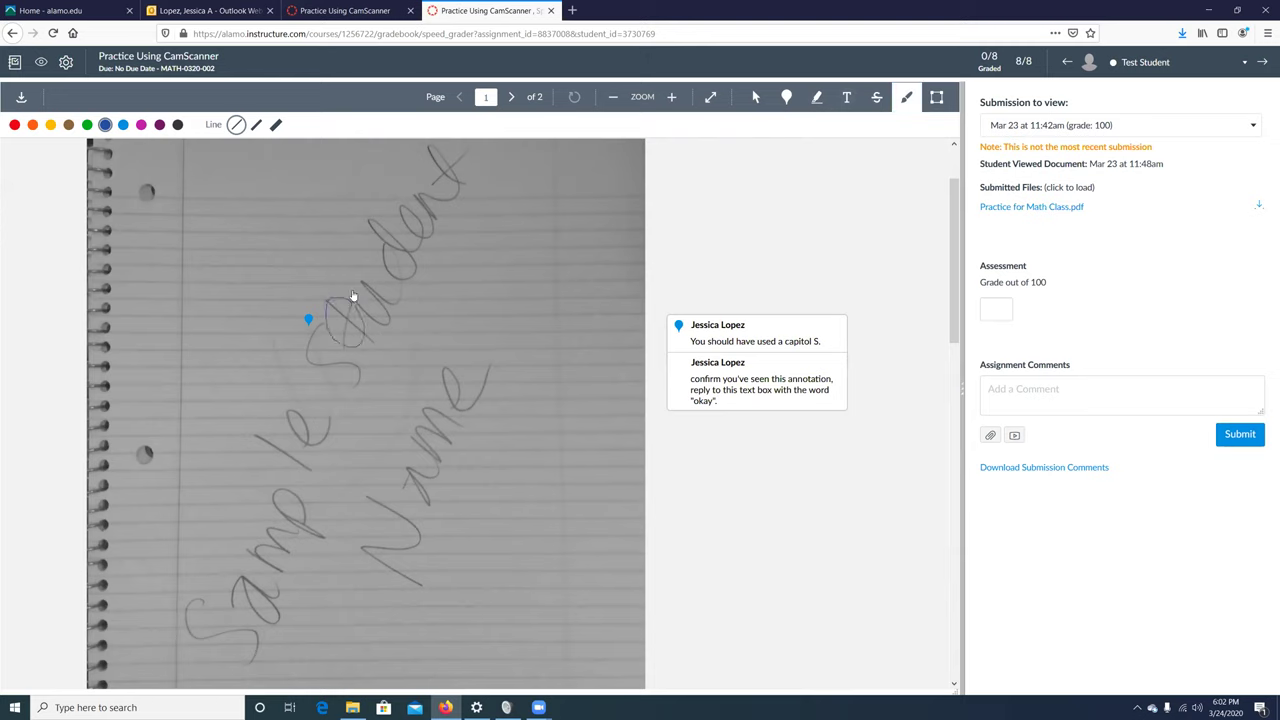
left_click(644, 306)
type("Thi")
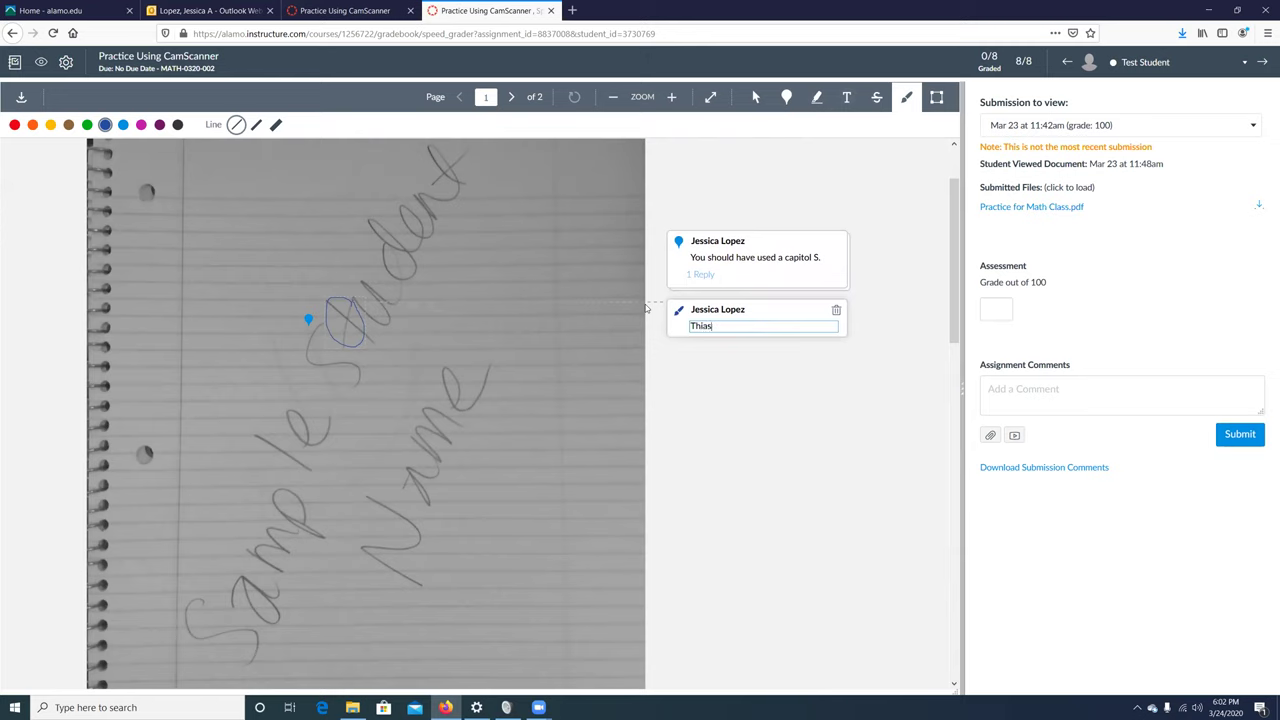
type("s should have been negative.")
key("Return")
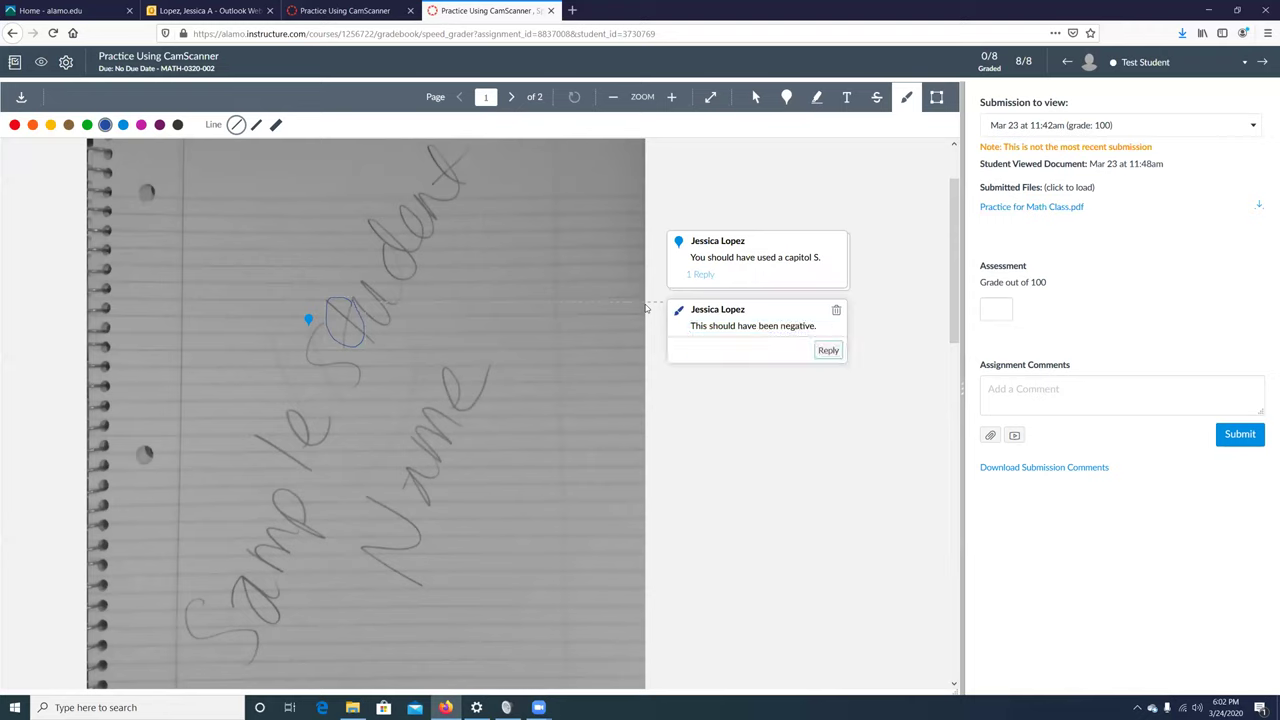
- Add "To" to the freehand circle's comment and delete the reply under the point annotation
left_click(822, 326)
type("To")
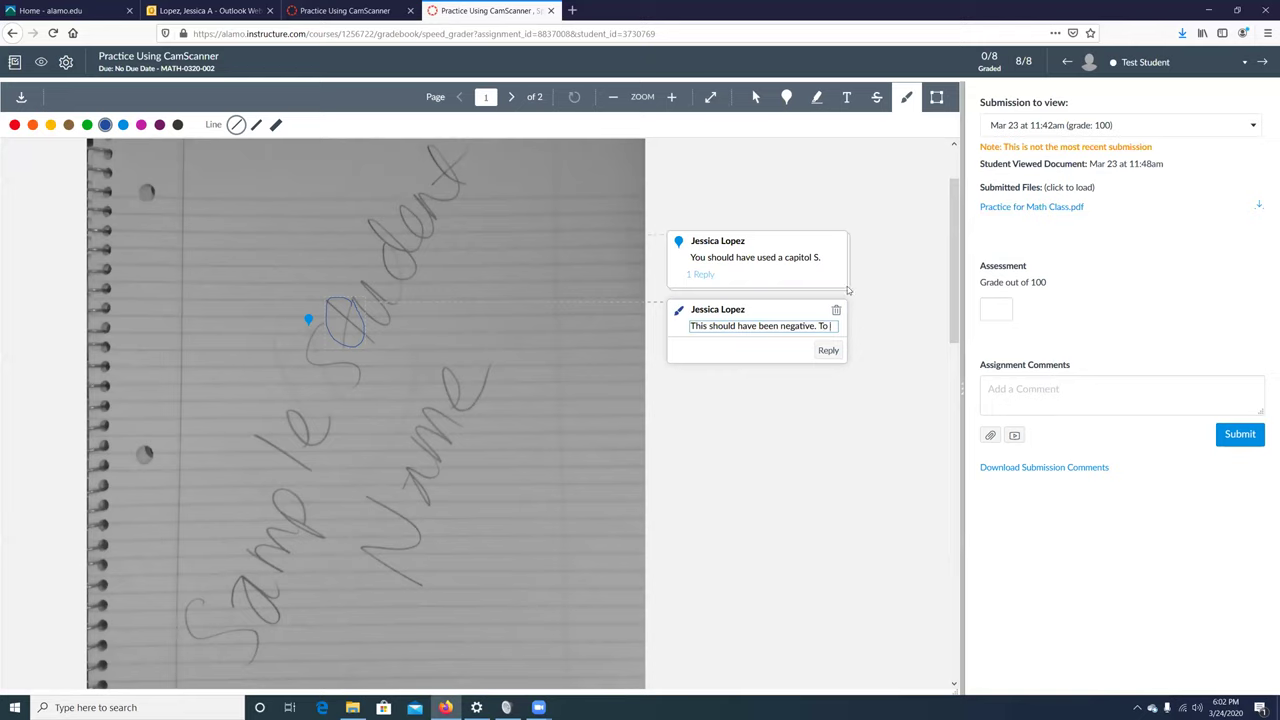
left_click(845, 284)
left_click(777, 403)
key("ctrl+a")
key("BackSpace")
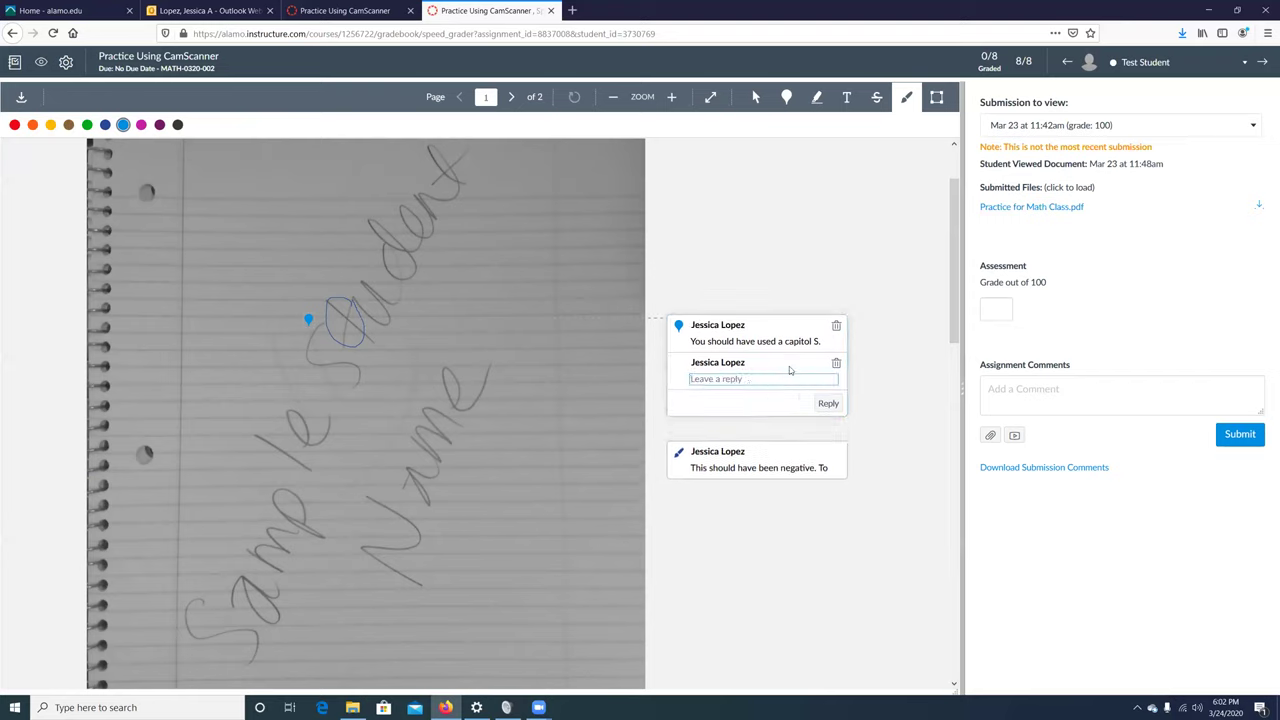
left_click(836, 362)
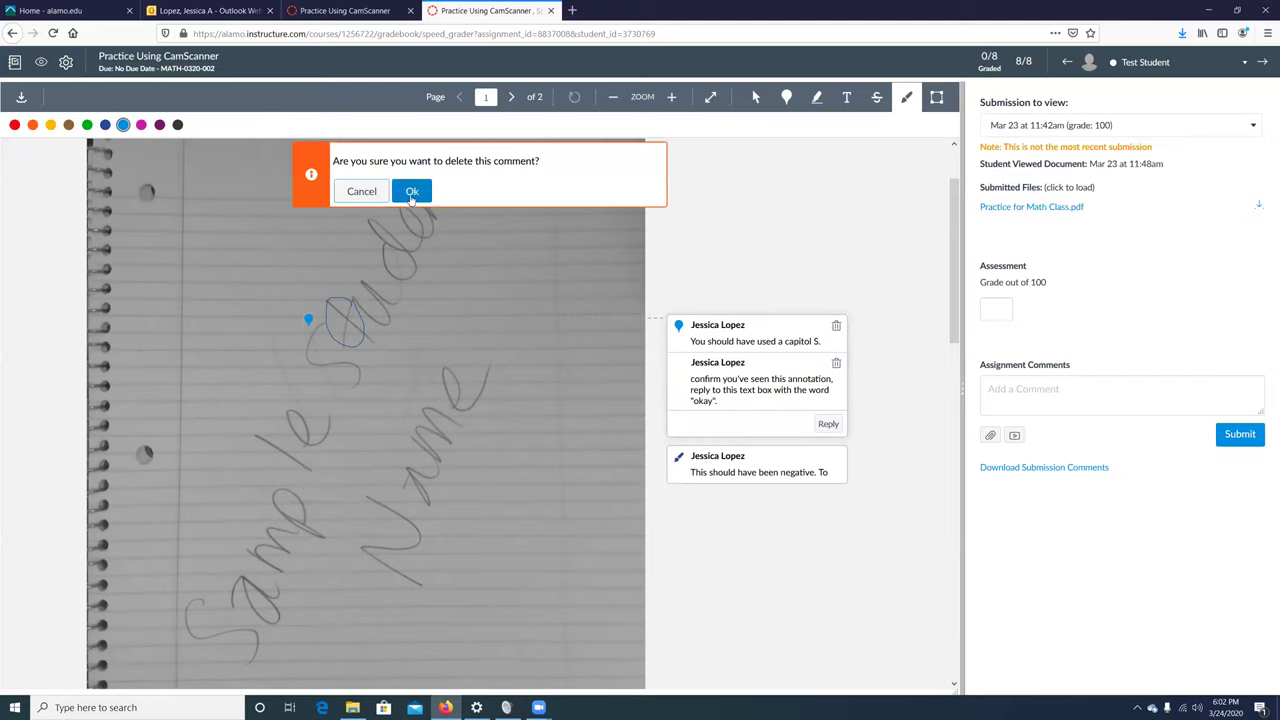
left_click(411, 191)
- Extend the point annotation's comment with "To confirm you've seen this annotation, reply to this text box with the word "okay"."
left_click(821, 341)
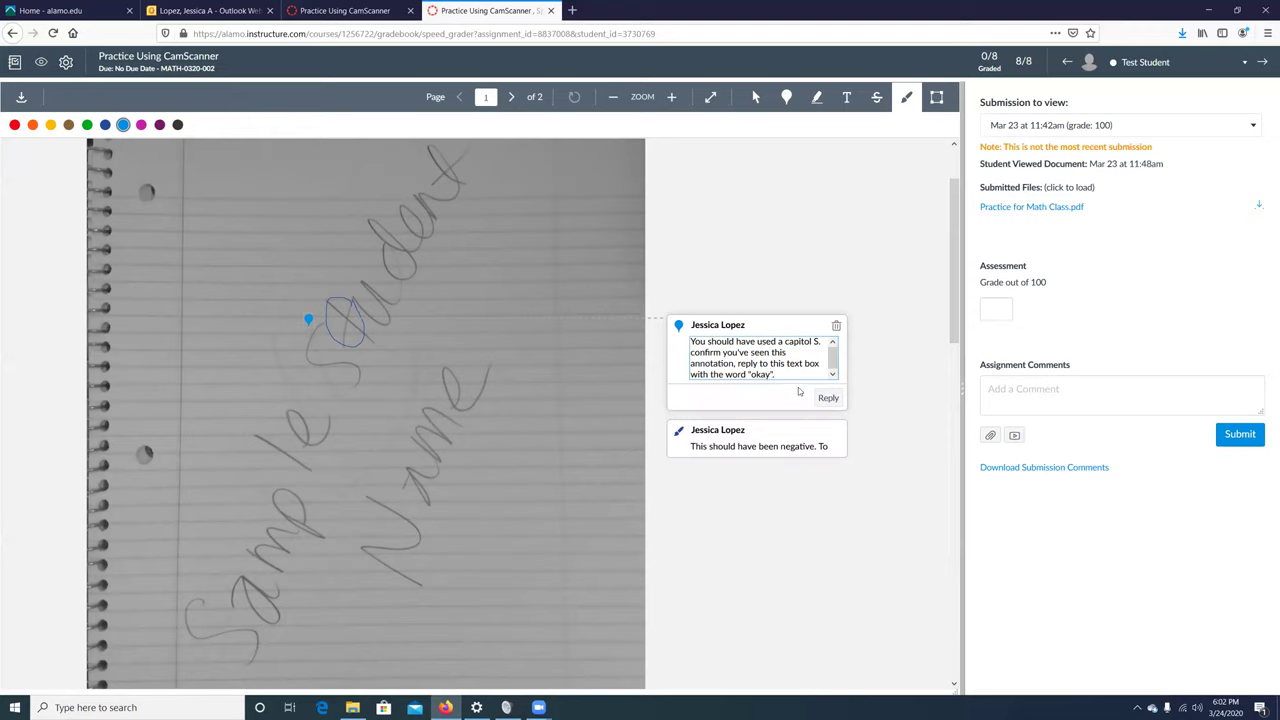
left_click_drag(733, 364, 688, 352)
left_click(689, 352)
type("To")
- Complete the freehand circle's comment with "To confirm you've seen this annotation, reply to this text box with the phrase "got it"."
left_click(840, 452)
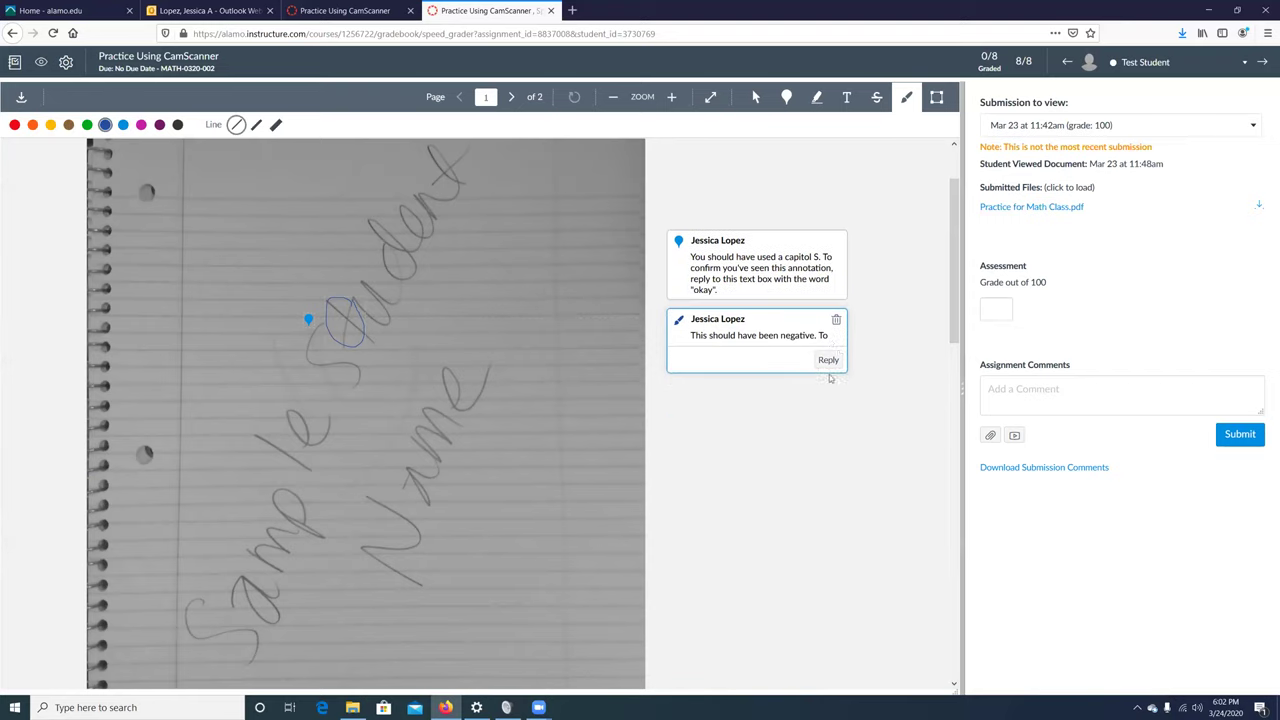
type("To con")
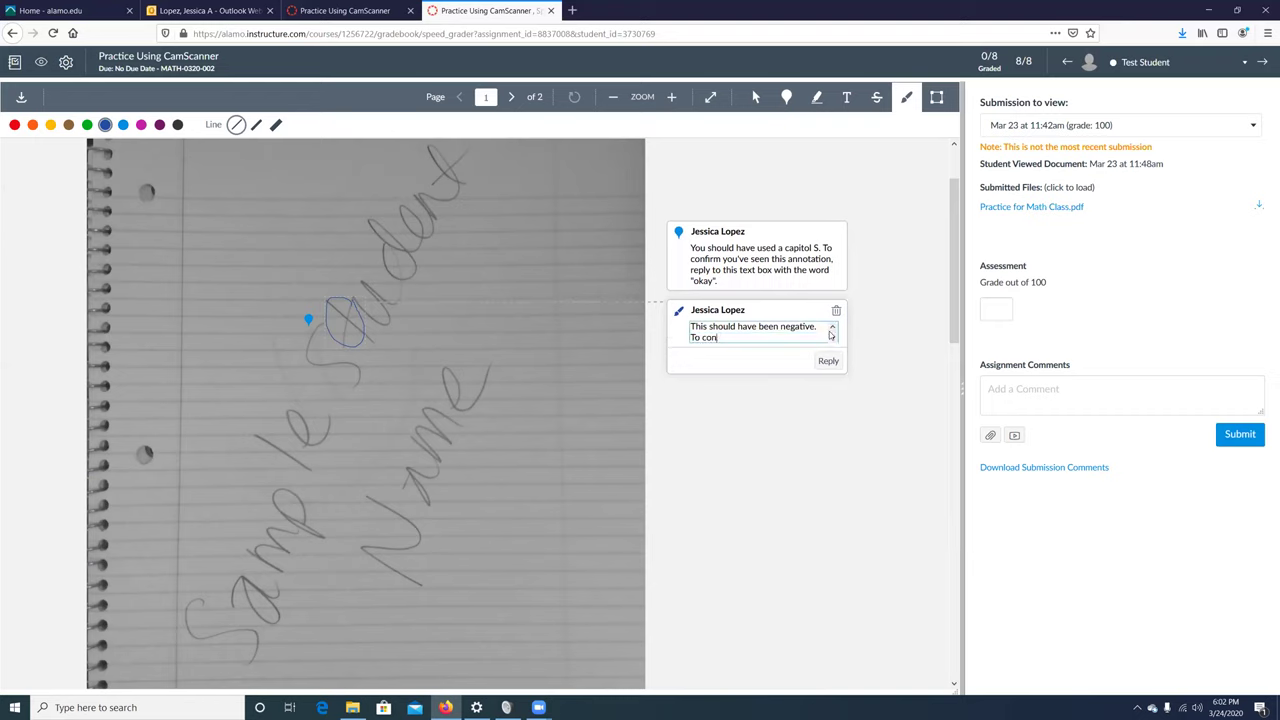
type("firm you've seen this annotation, reply to t")
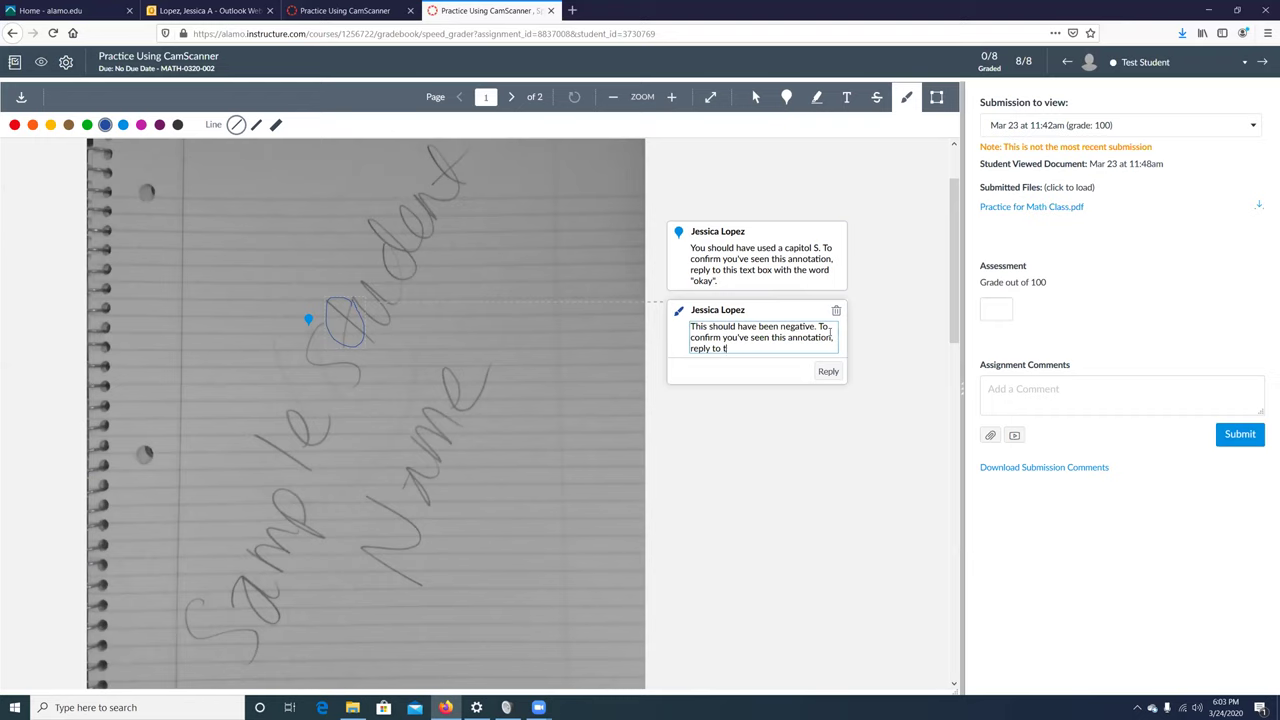
type("his text box")
type(" with the phr")
type("ase")
type(" \"got it\".")
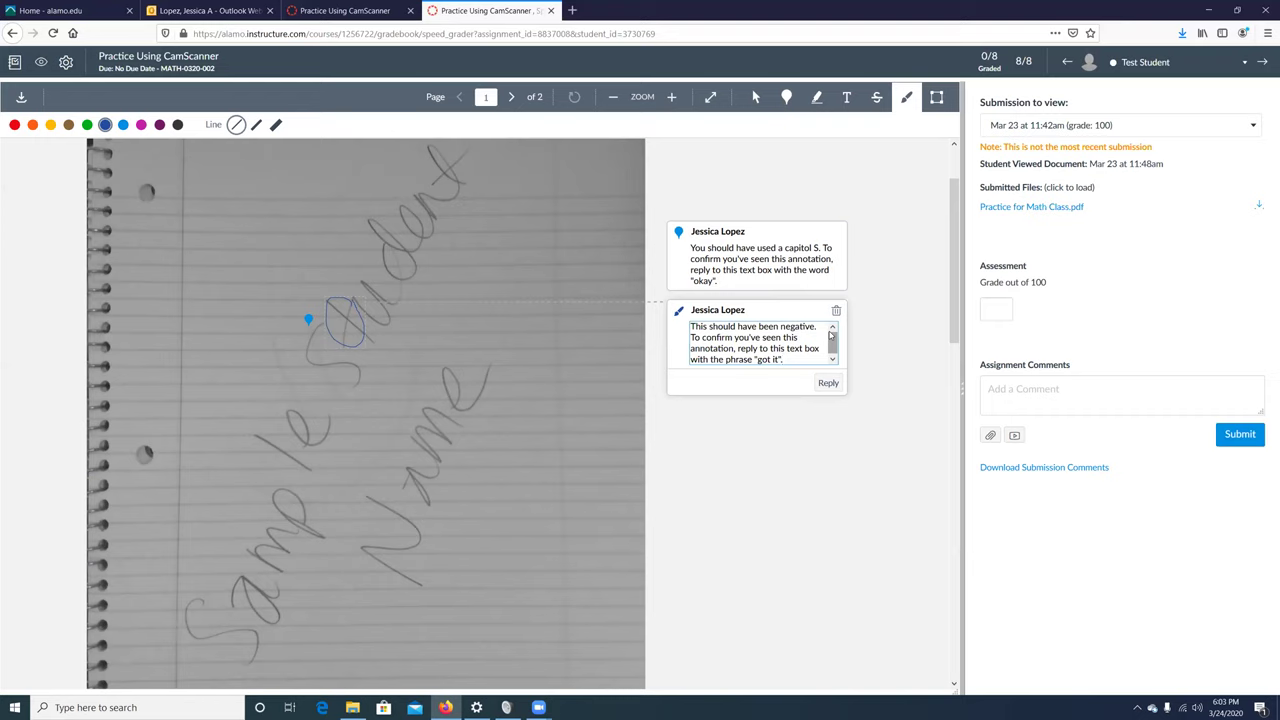
left_click(773, 435)
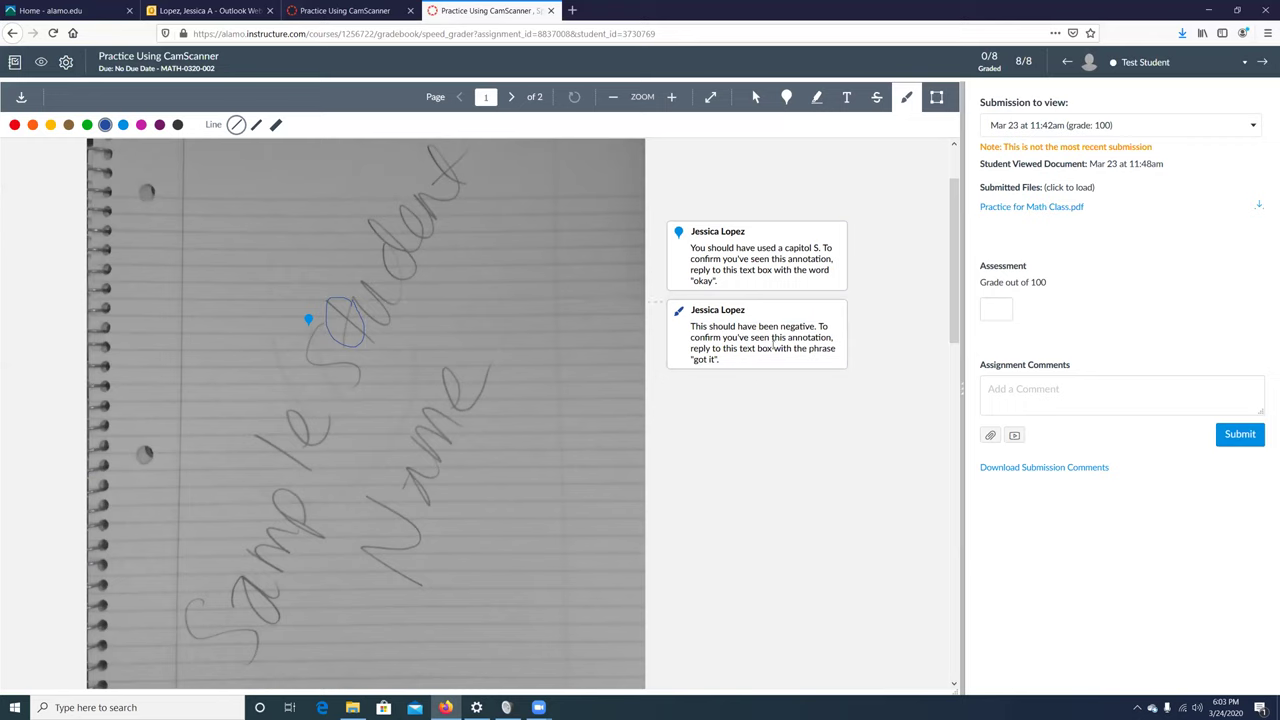
- Submit assignment comment "Be sure to view the feedback on your practice document. To confirm you've seen this annotation, reply in the comment section with the word "complete"."
left_click(996, 390)
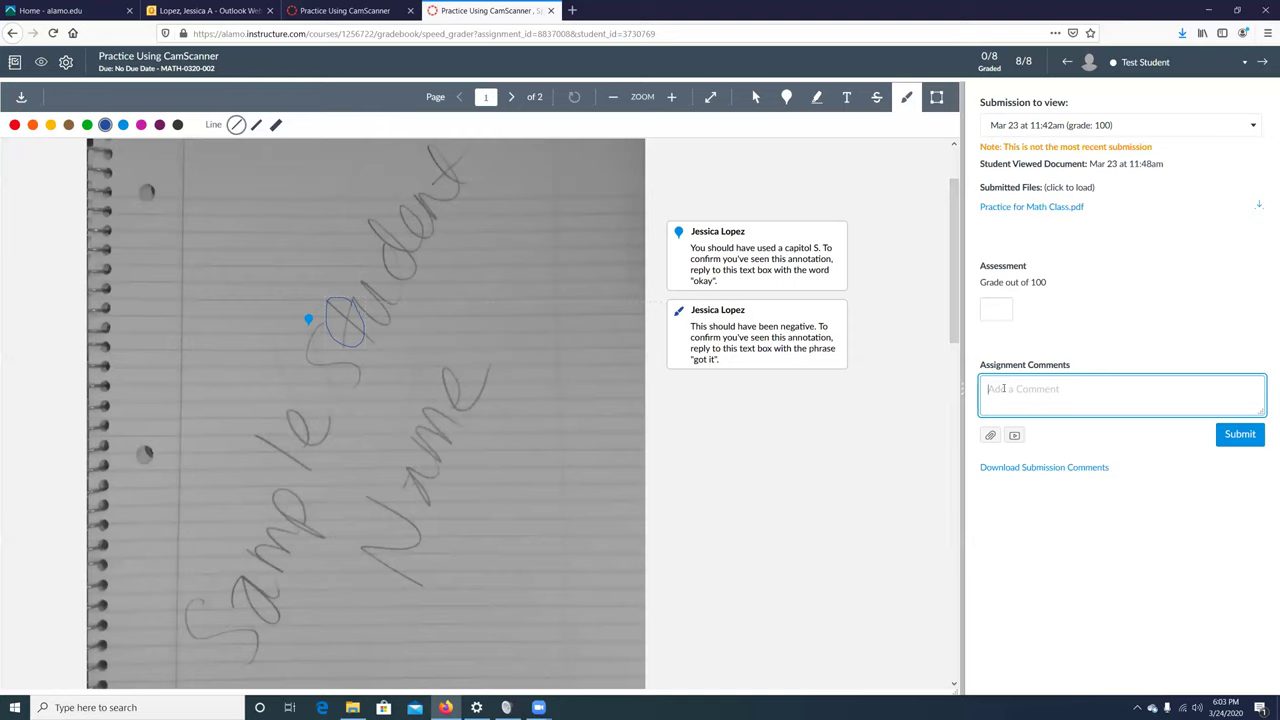
type("Besure t")
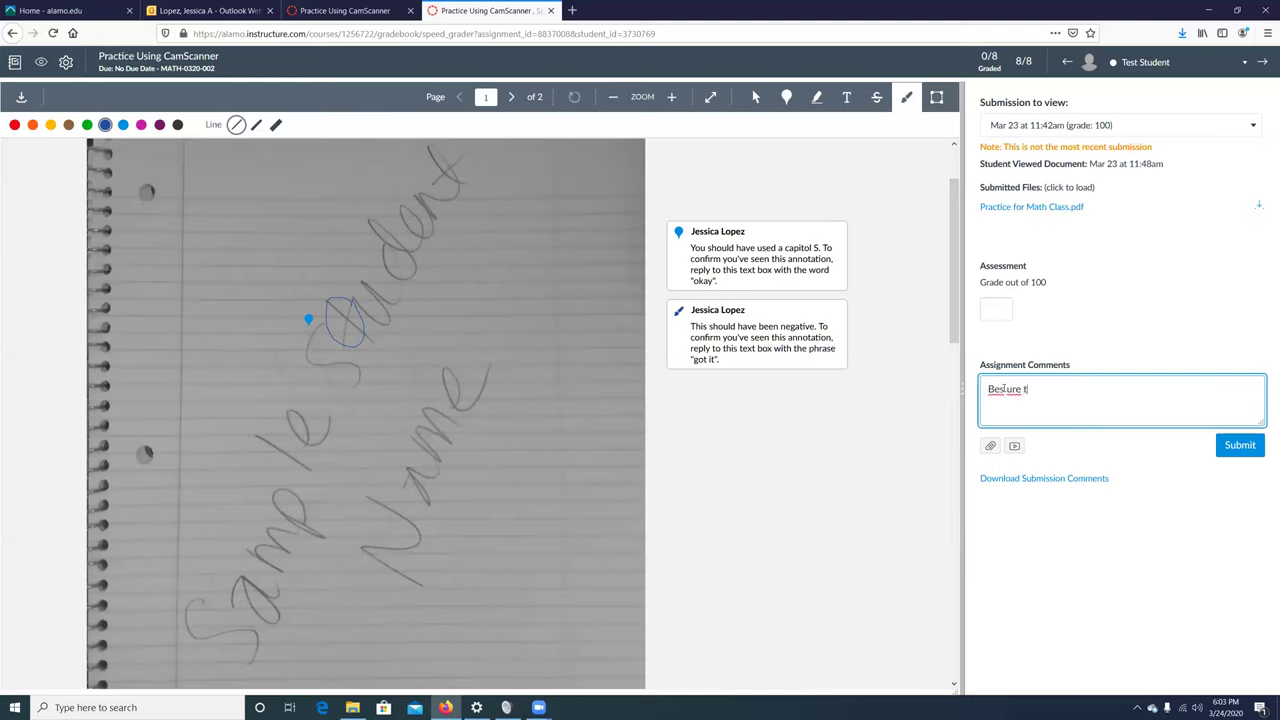
key("BackSpace")
key("BackSpace")
key("BackSpace")
key("BackSpace")
type("sure to view the feedback on your prac")
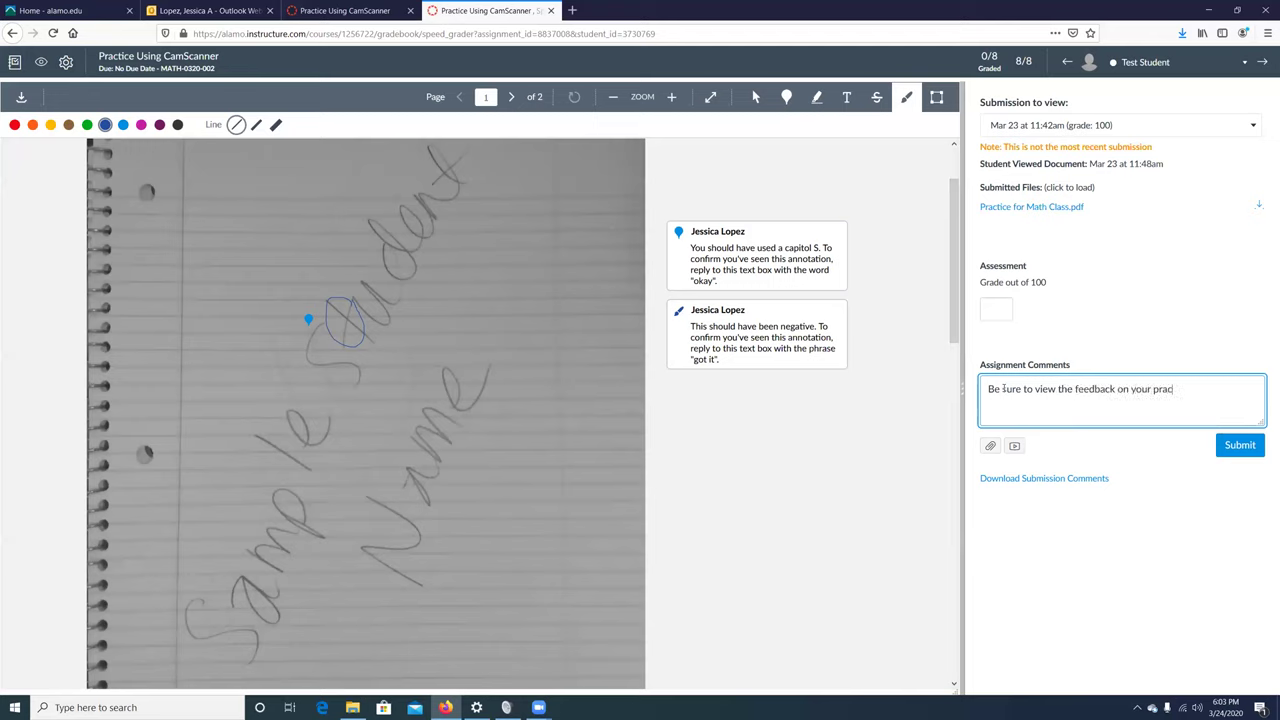
type("tice document. To confirm yo")
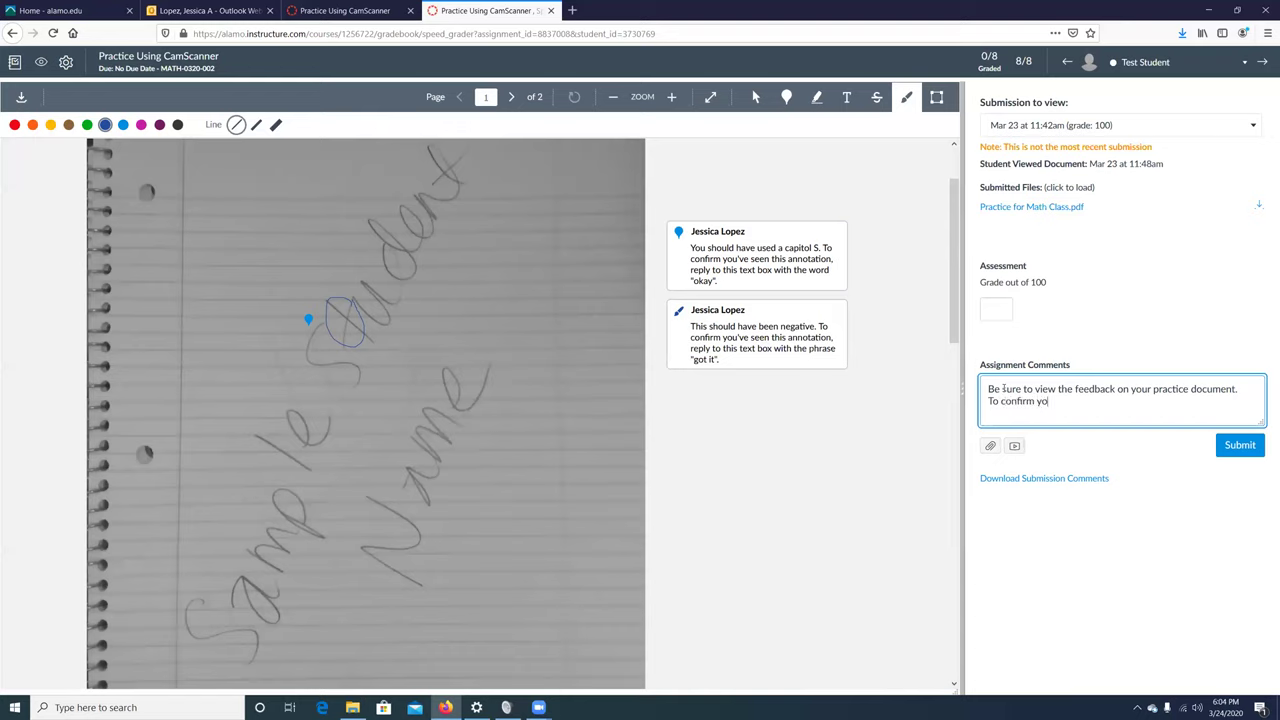
type("u've seen this annotation, repl")
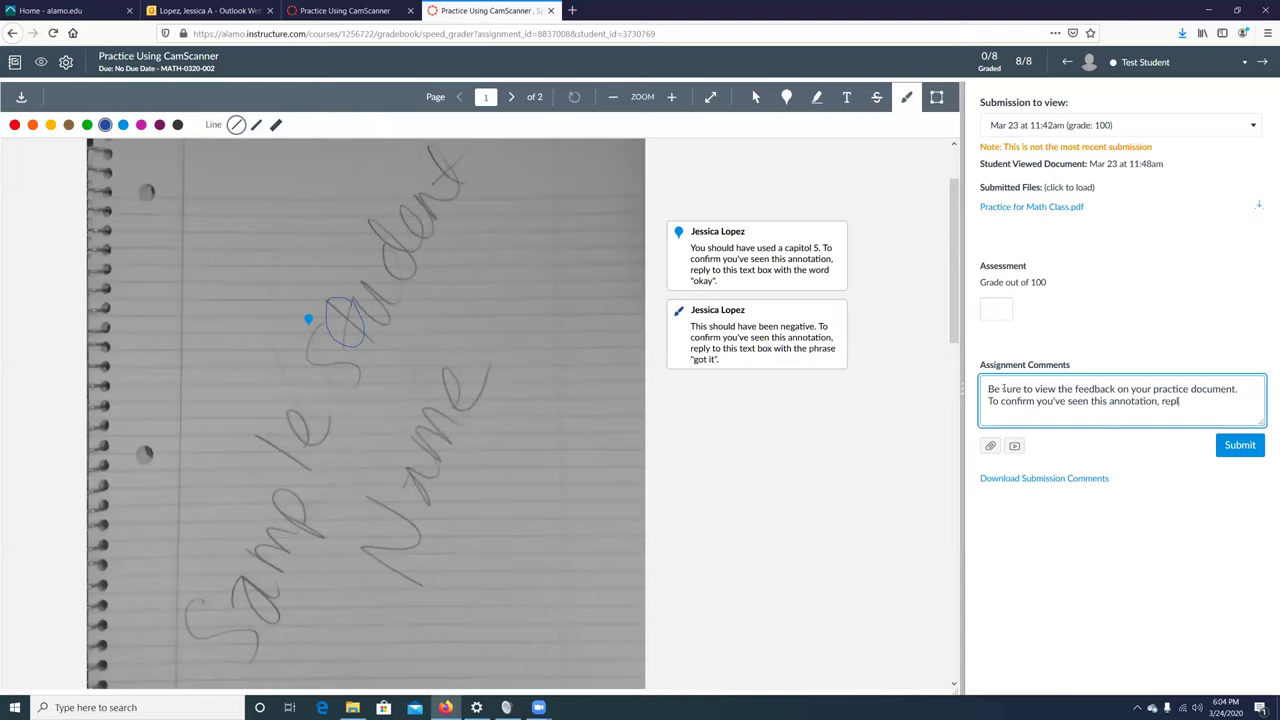
type("comment s")
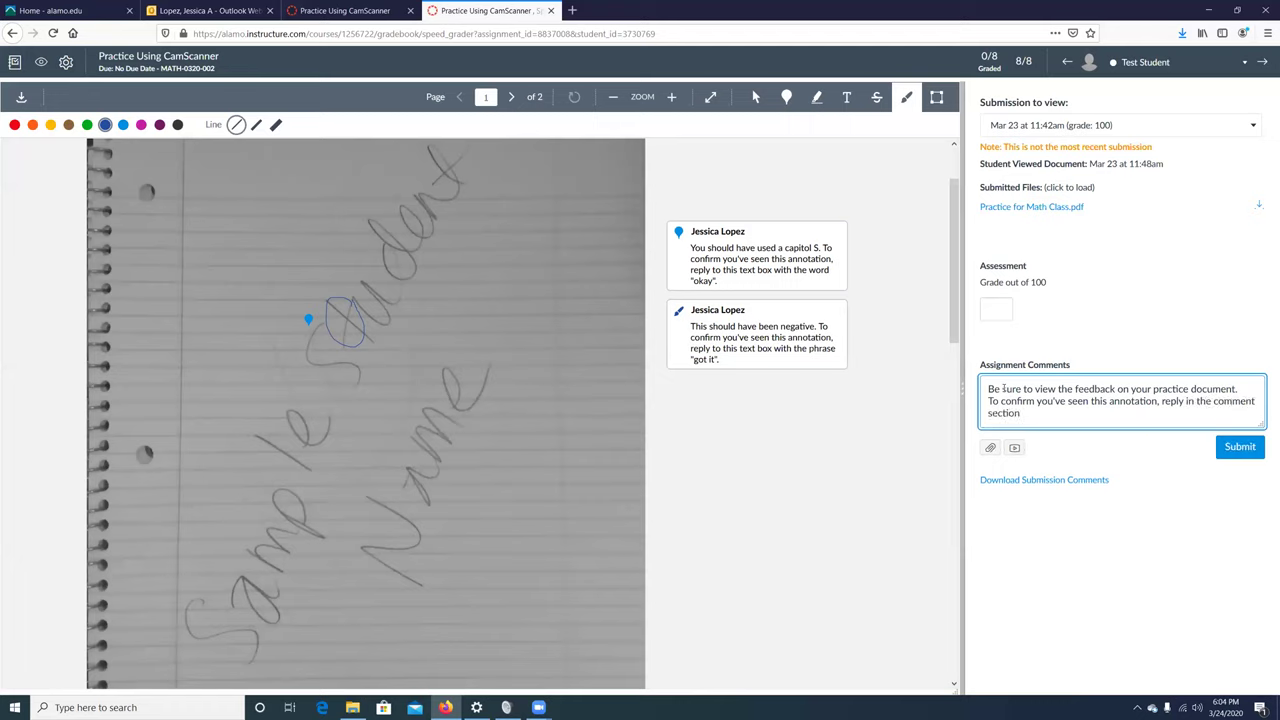
type("ection with the word \"complete\".")
left_click(1242, 447)
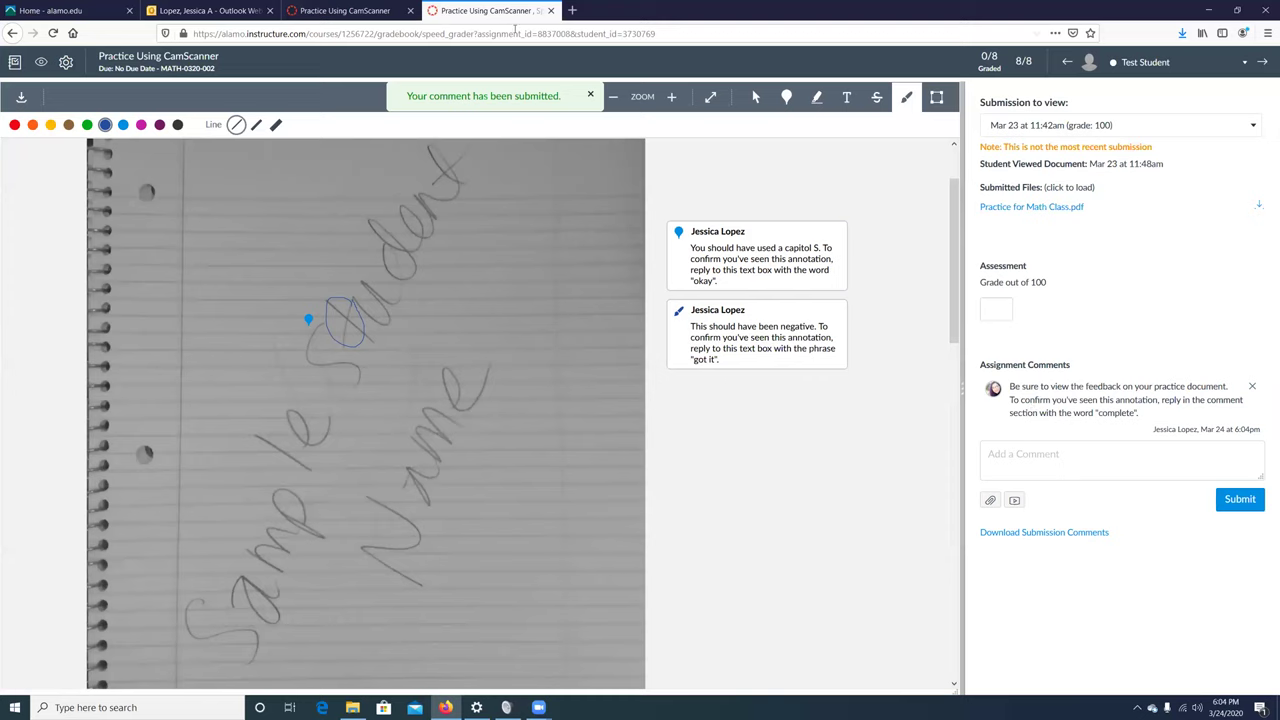
- Close SpeedGrader and enter Student View from the MATH-0320-002 course settings
left_click(550, 10)
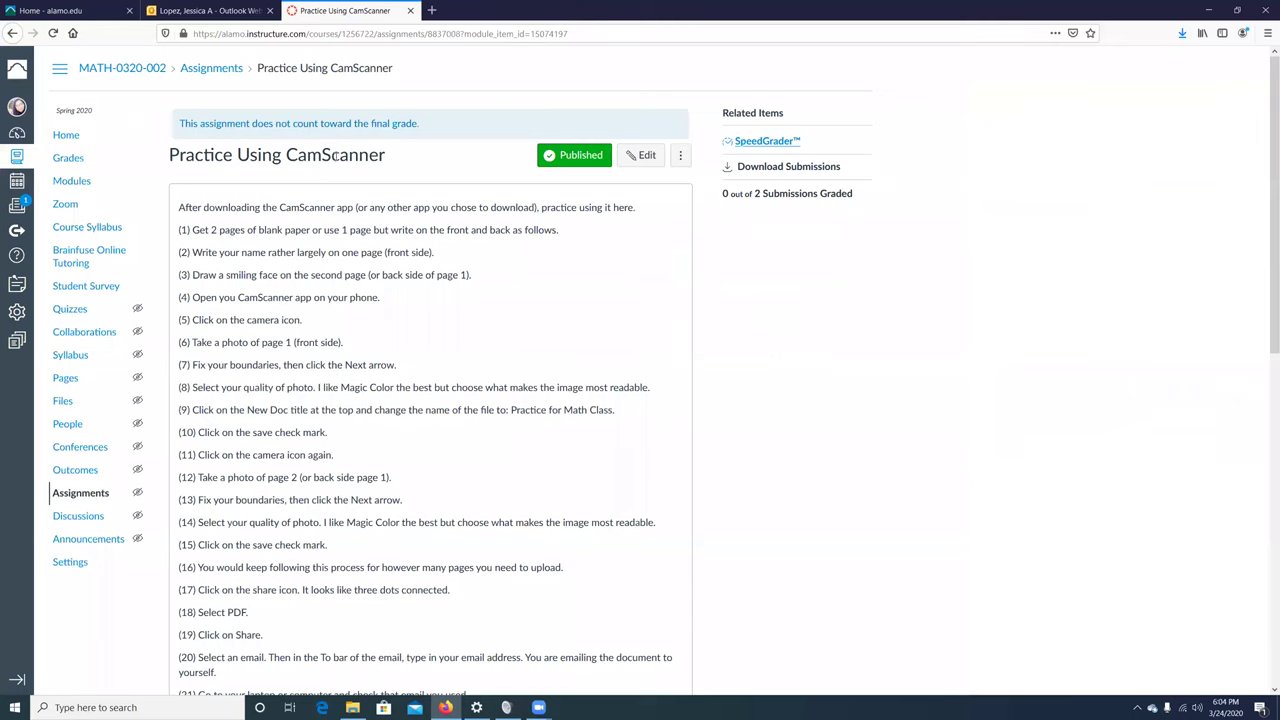
left_click(66, 569)
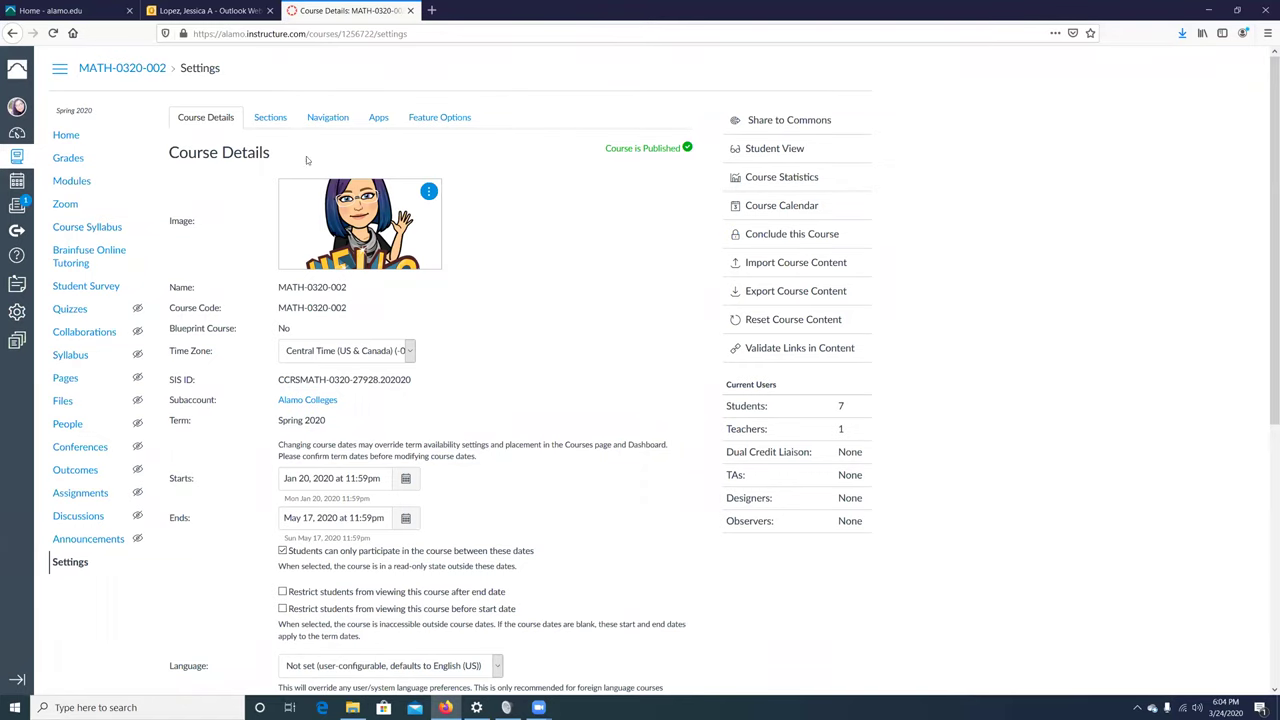
left_click(770, 148)
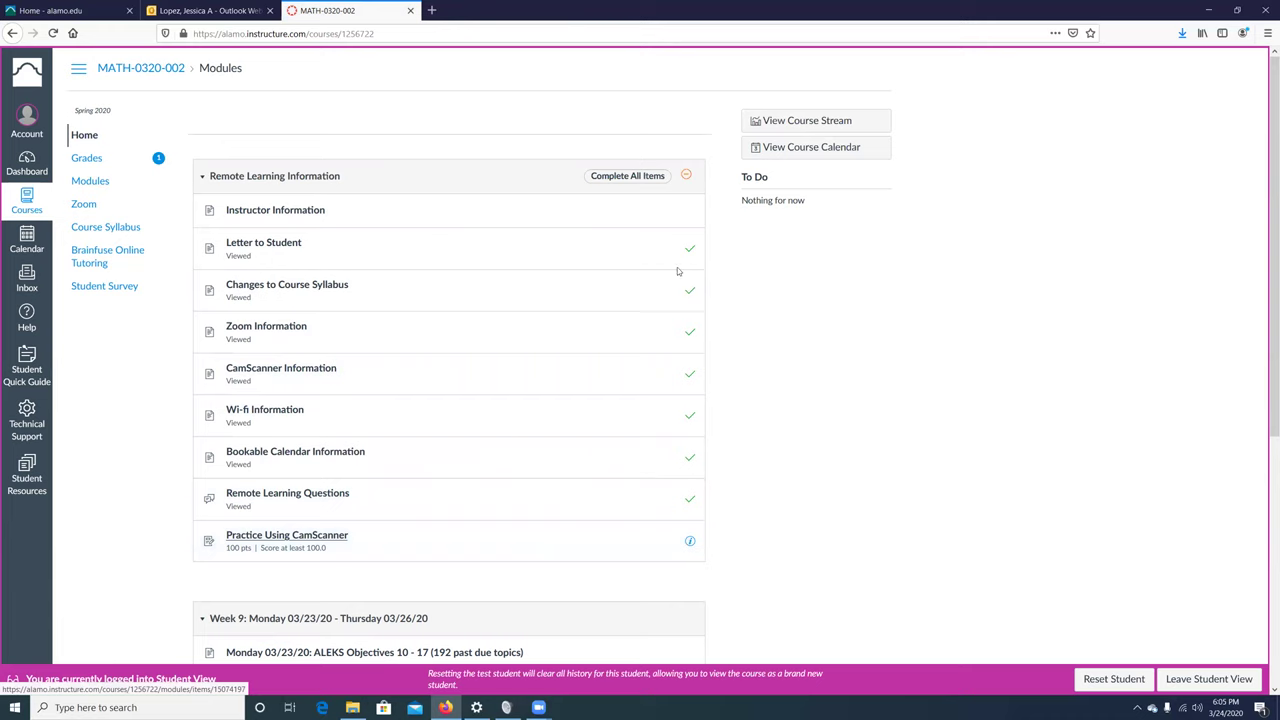
- Open the Practice Using CamScanner submission details as the student and try to preview the feedback on the submitted PDF
left_click(273, 537)
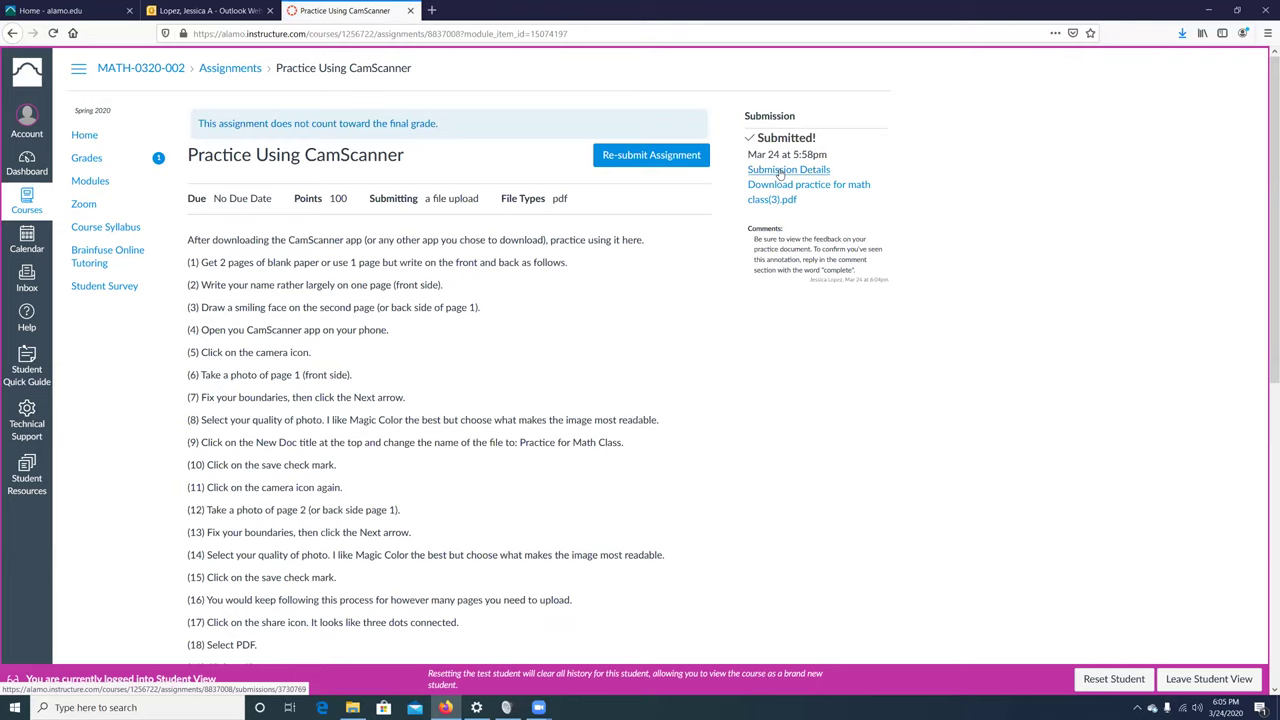
left_click(780, 170)
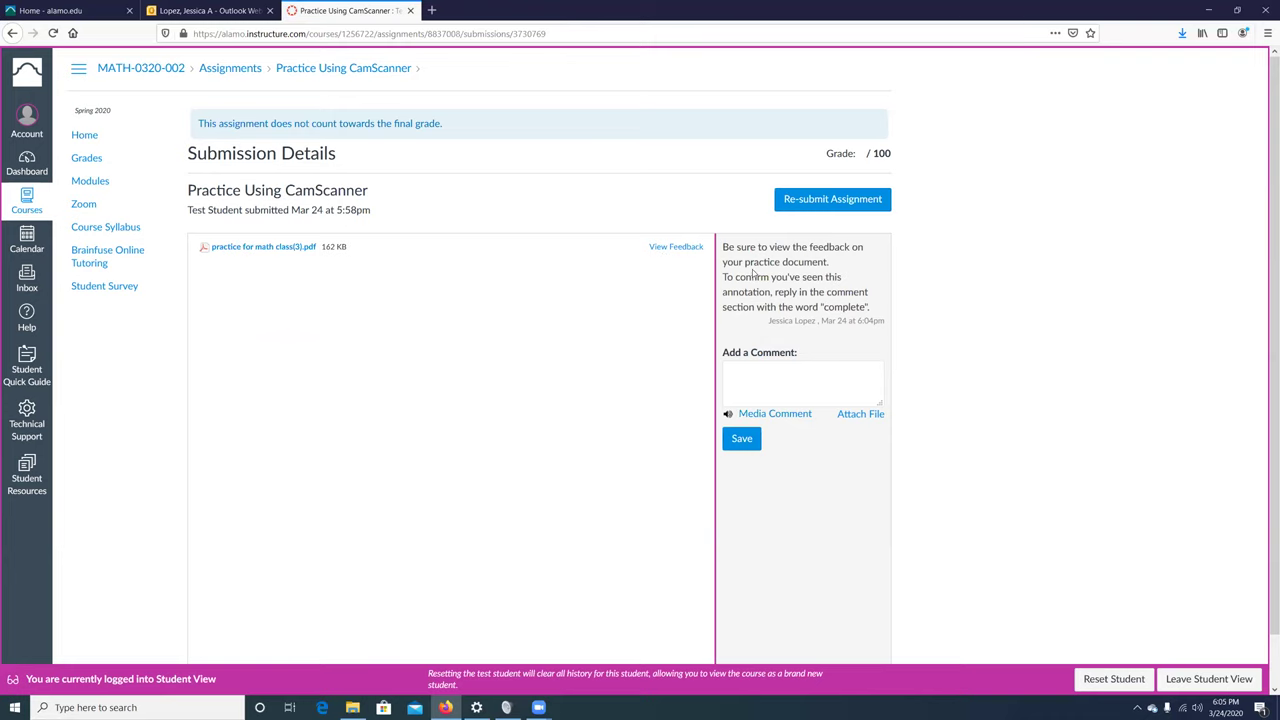
left_click(672, 247)
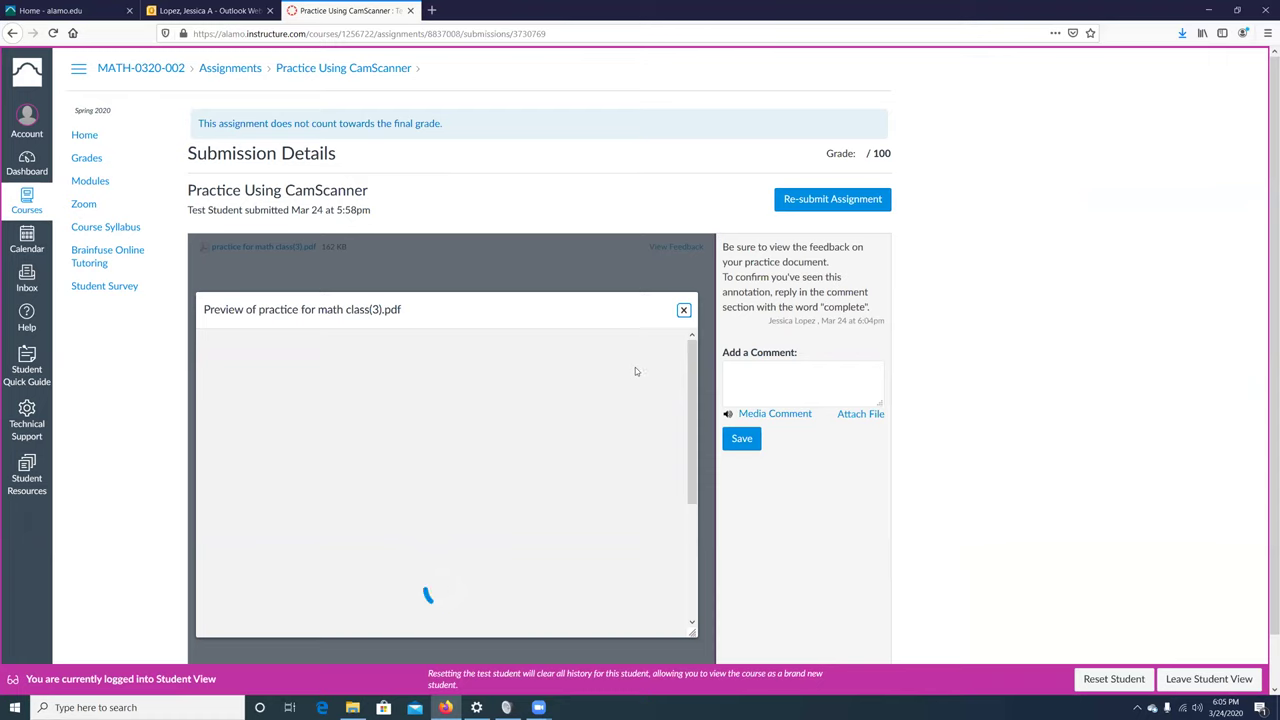
left_click(684, 311)
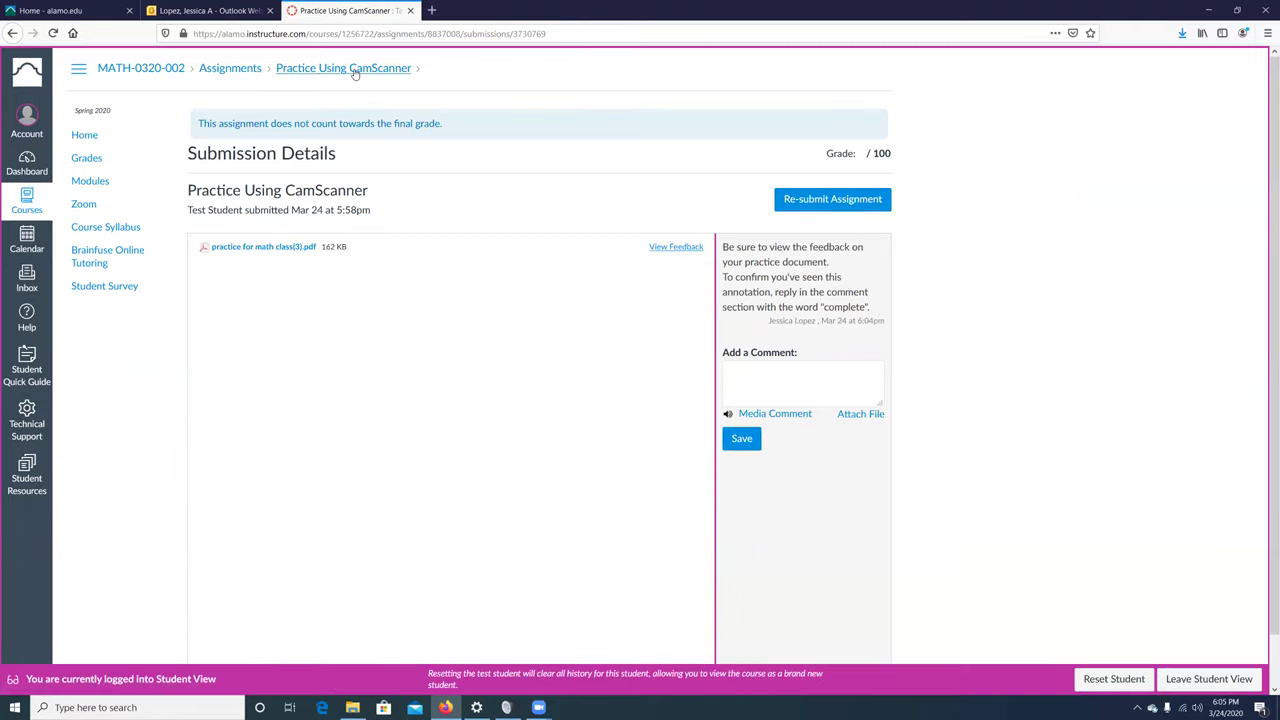
left_click(12, 33)
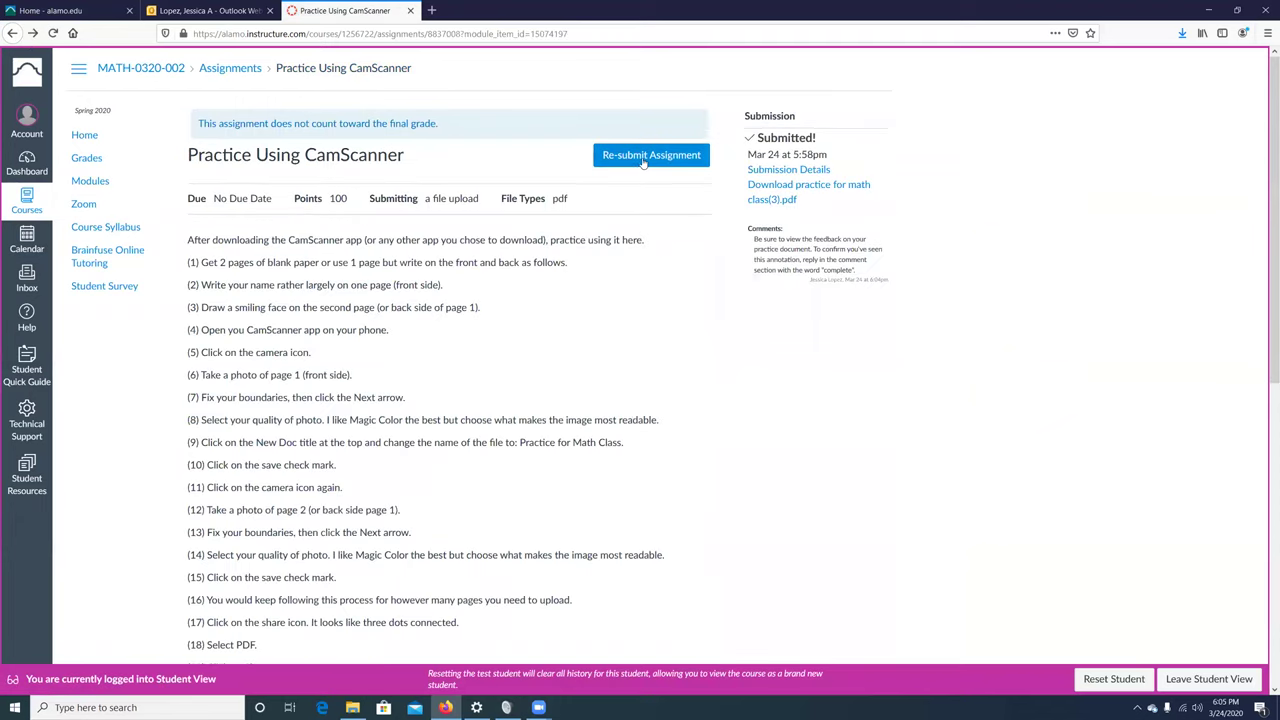
scroll(759, 413, "down", 5)
scroll(774, 431, "up", 6)
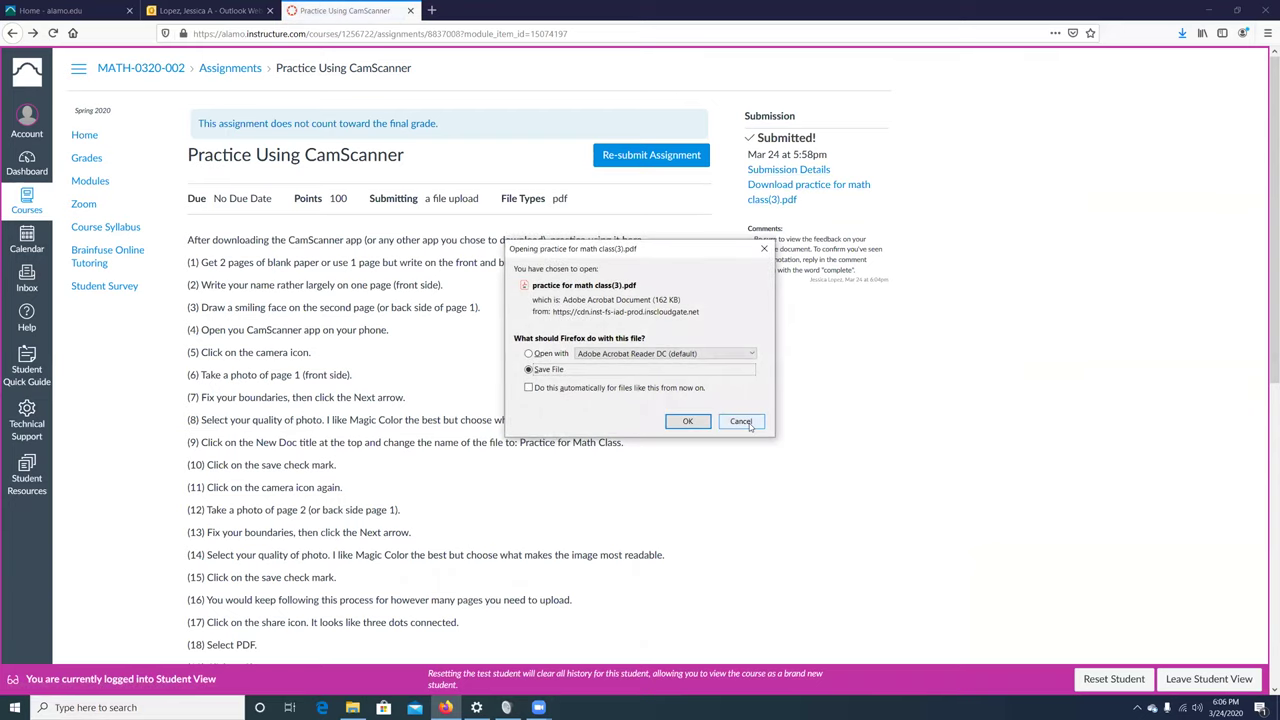
left_click(741, 423)
- Reopen the submission details from the assignment page and retry the feedback preview of practice for math class(3).pdf
left_click(772, 172)
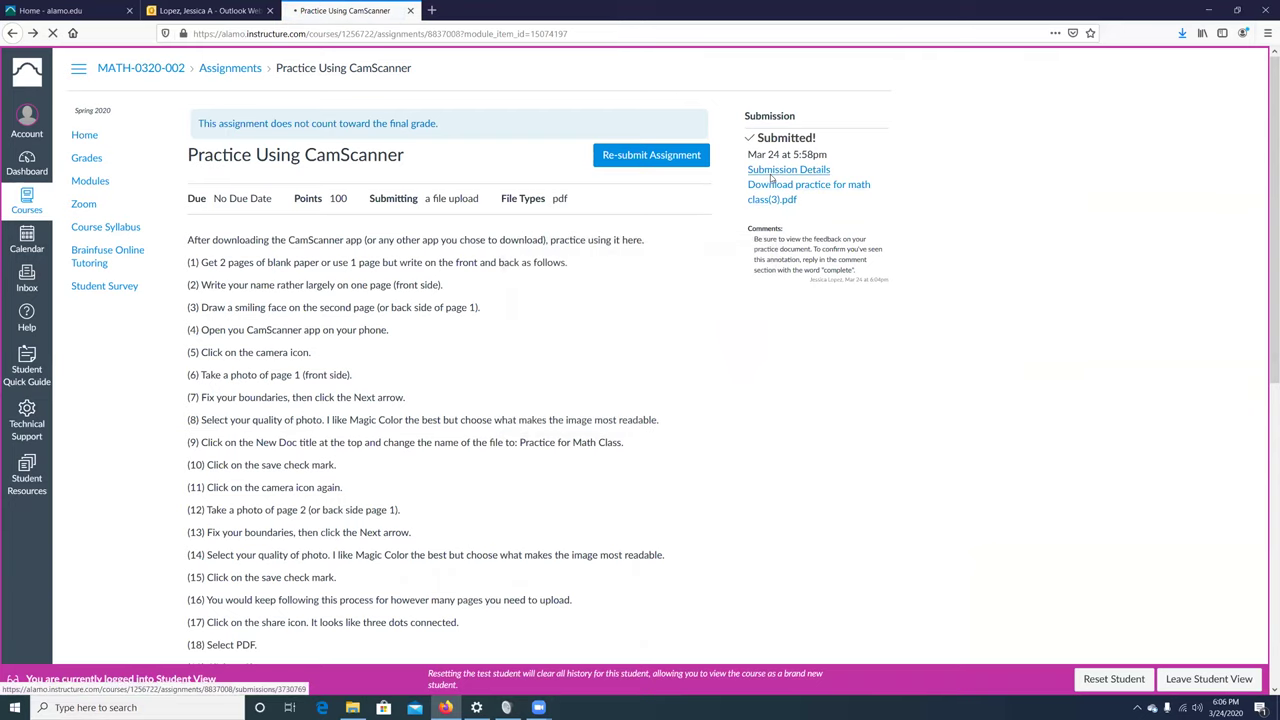
left_click(680, 248)
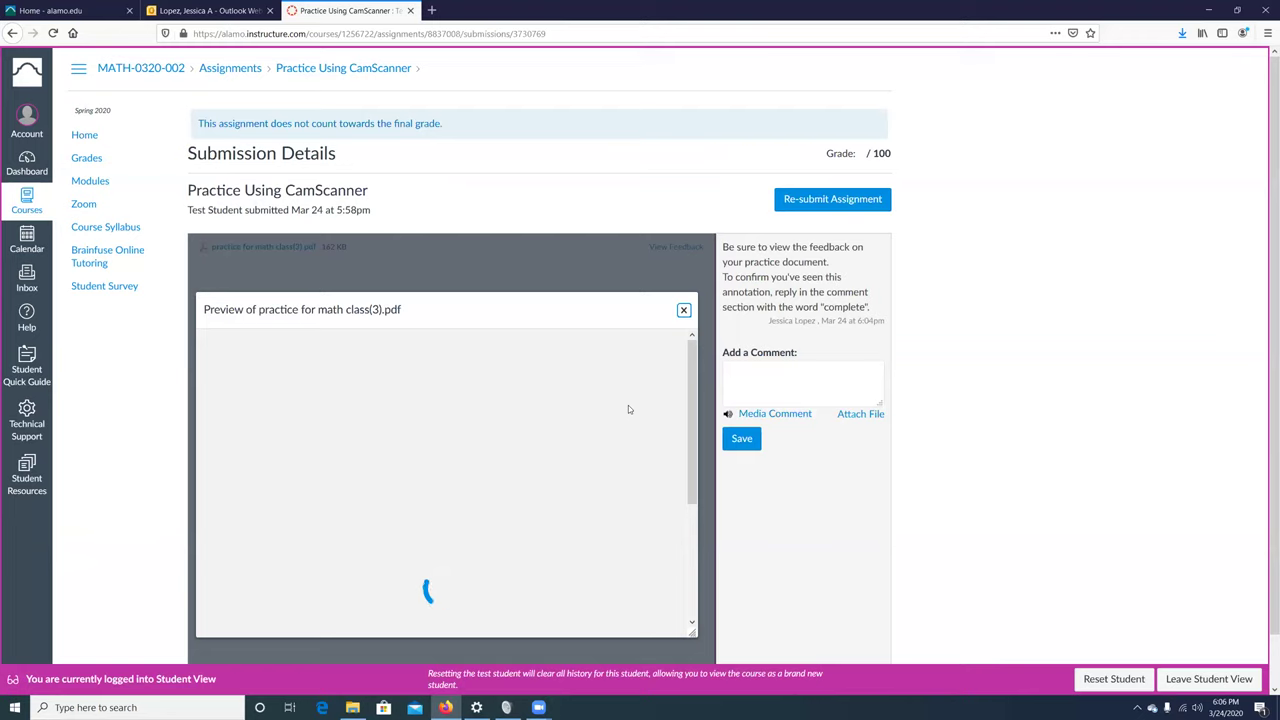
left_click(684, 313)
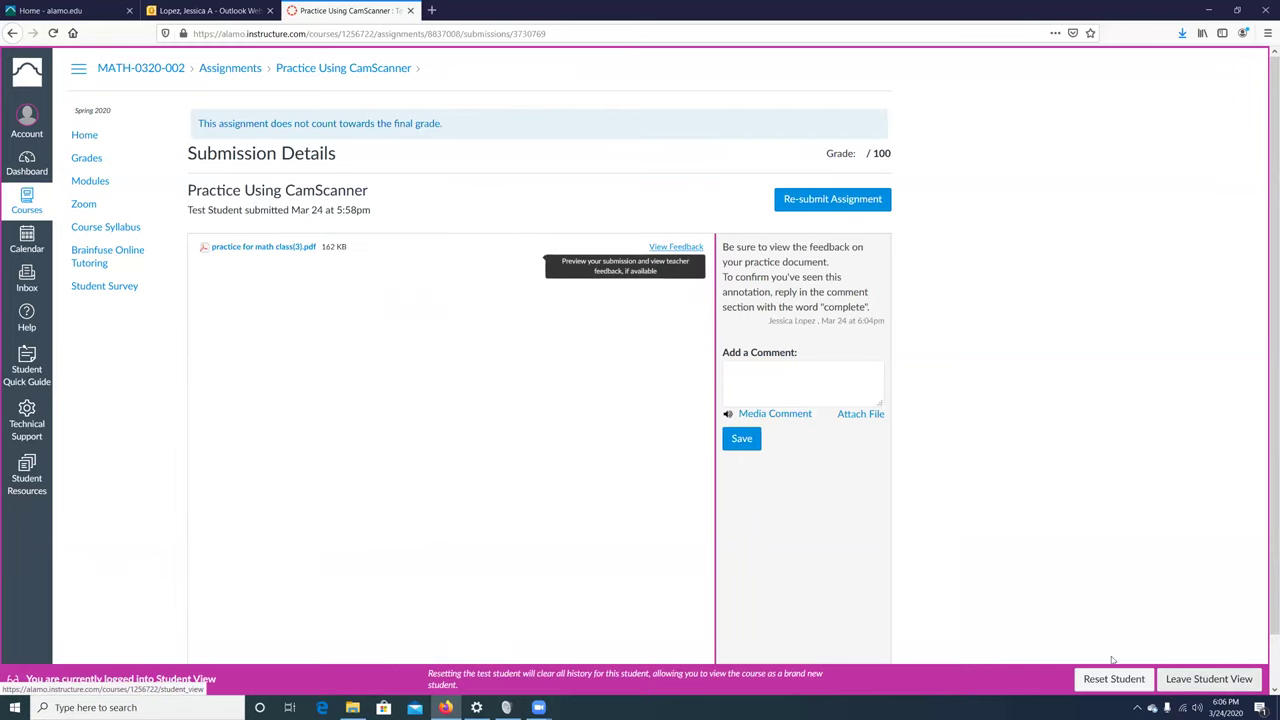
left_click(679, 248)
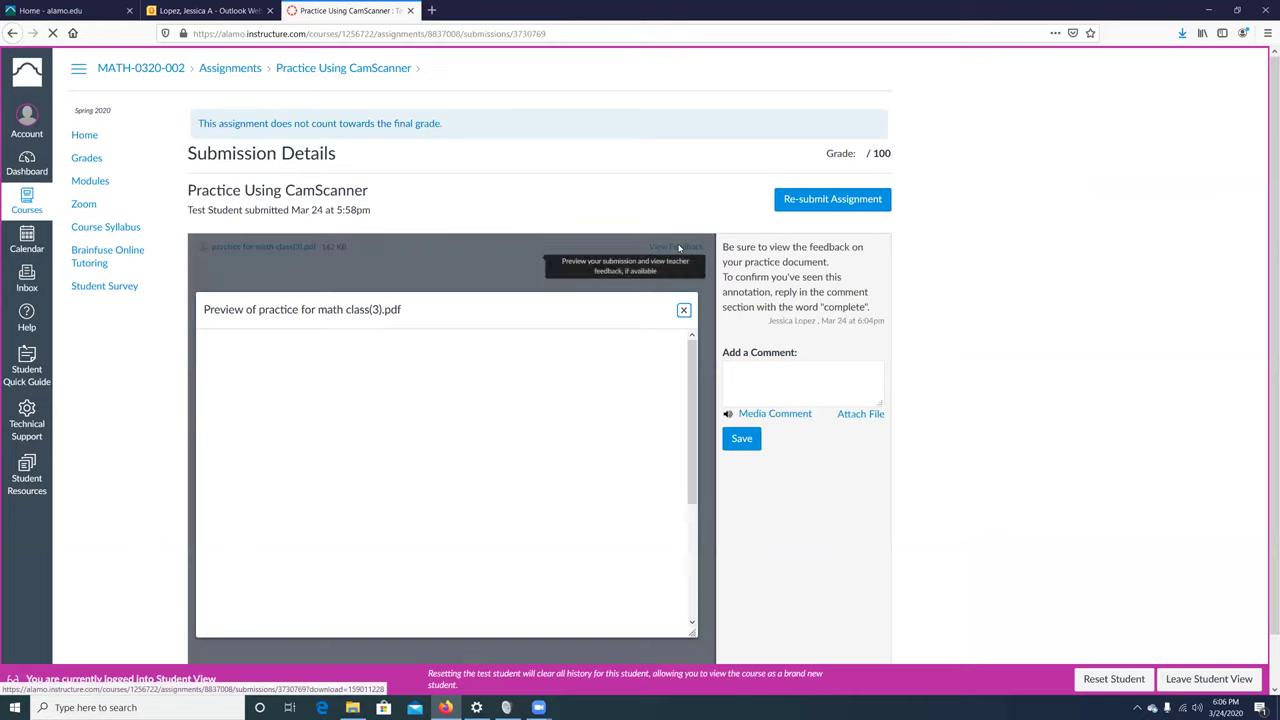
left_click(683, 311)
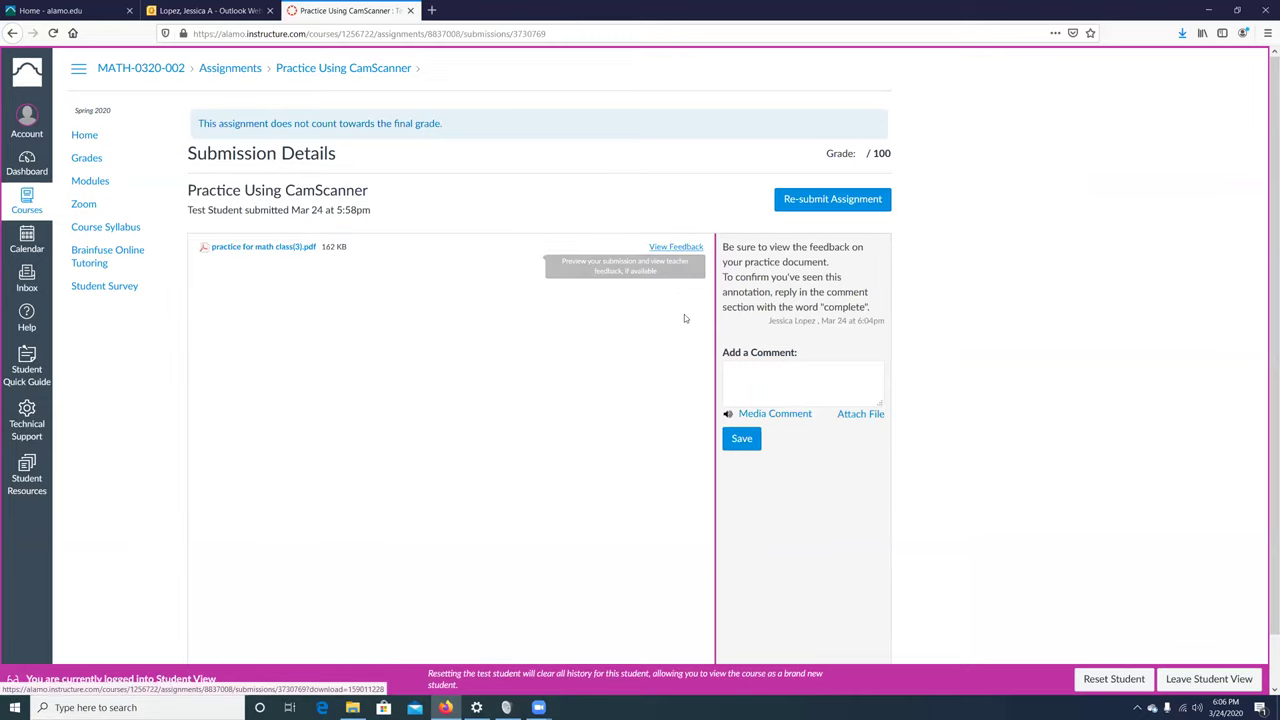
- Leave Student View and try the submitted PDF's feedback preview from the teacher's submission details page
left_click(1193, 683)
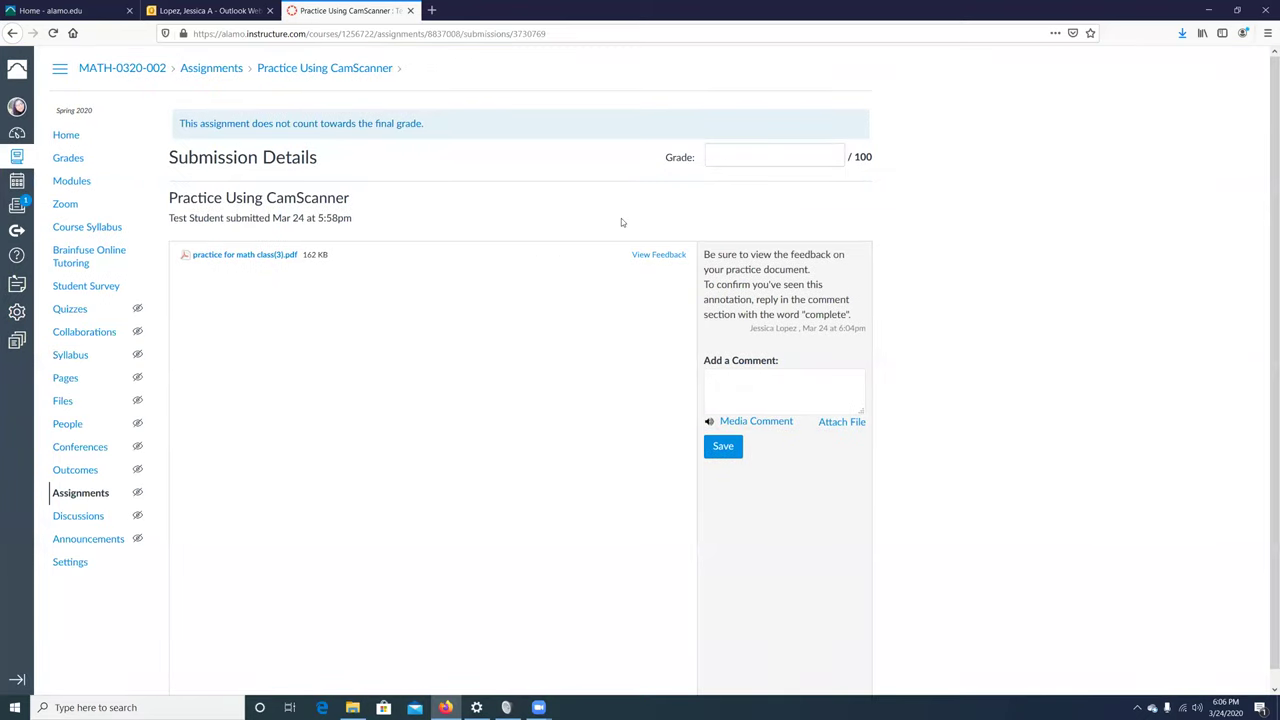
left_click(654, 254)
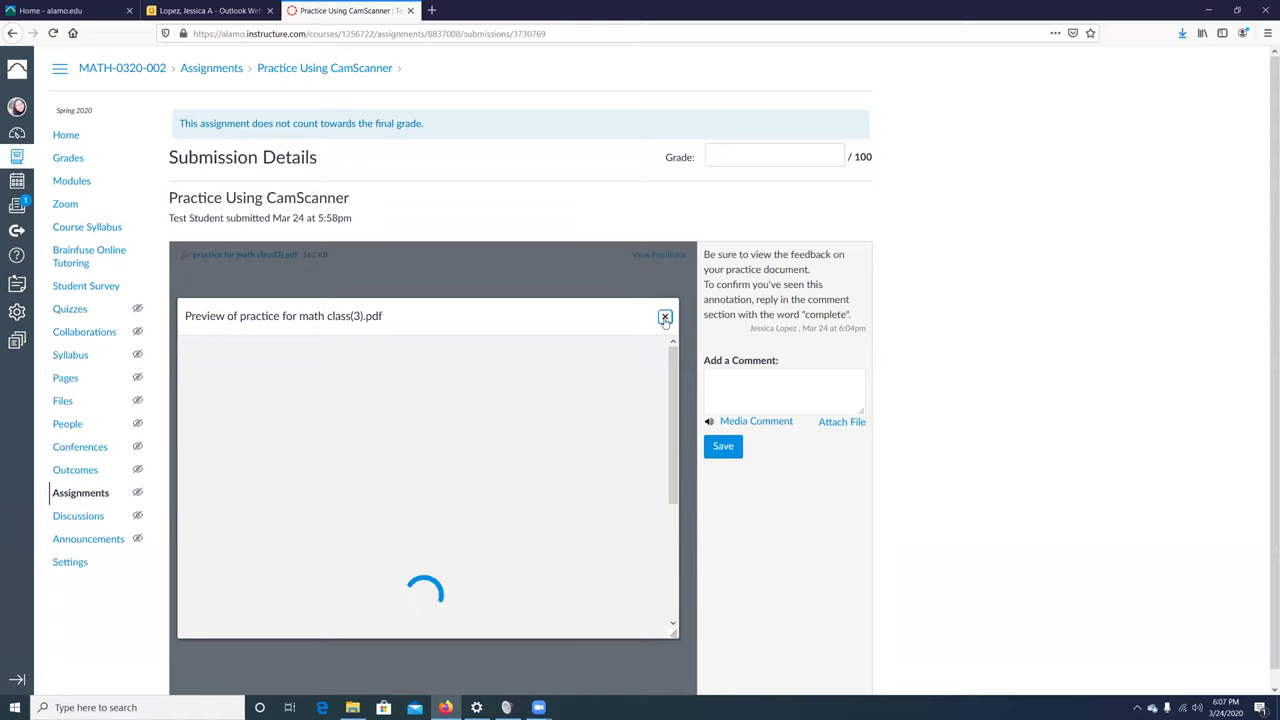
left_click(664, 318)
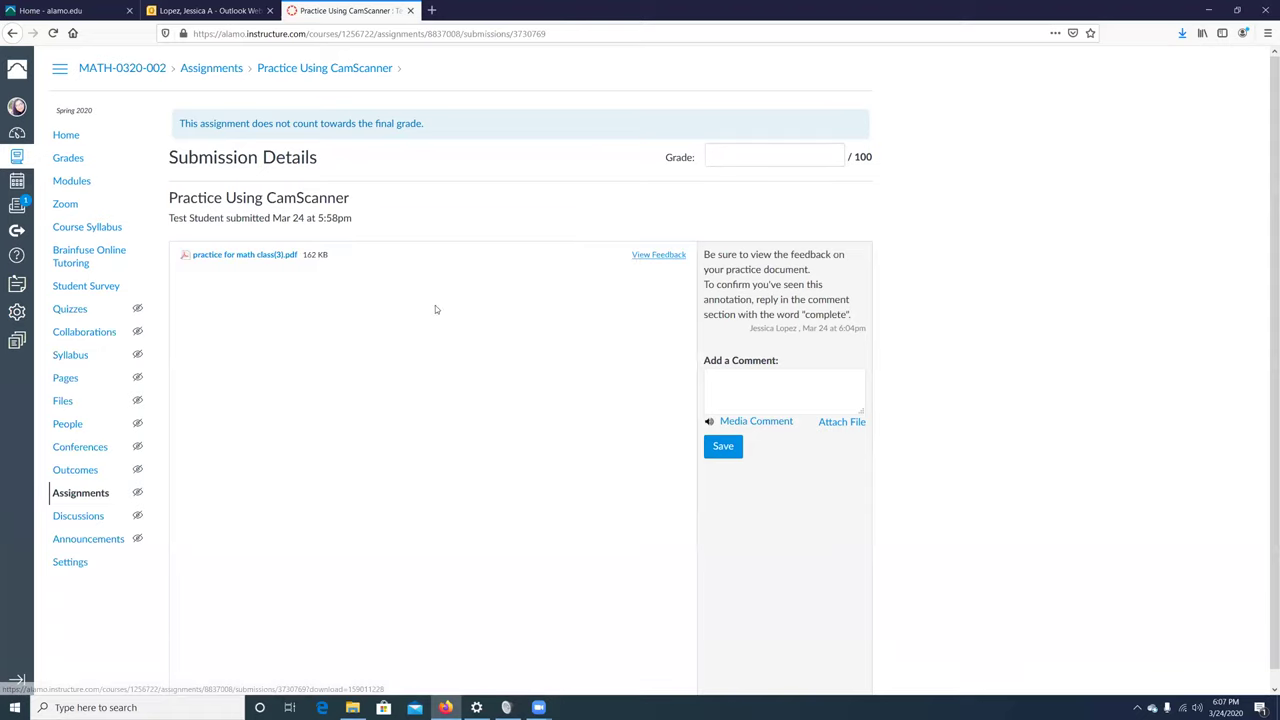
- Open the course's assignments list and look through it for Practice Using CamScanner
left_click(92, 494)
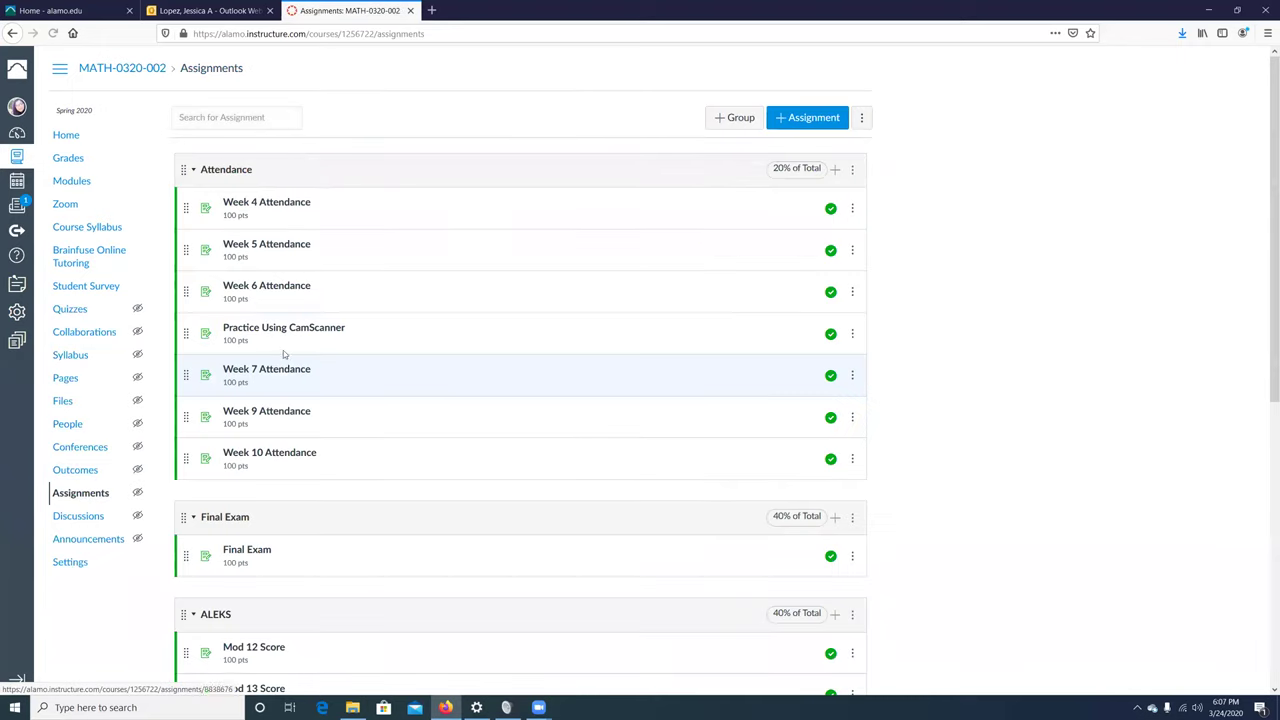
scroll(294, 546, "down", 3)
scroll(289, 489, "up", 3)
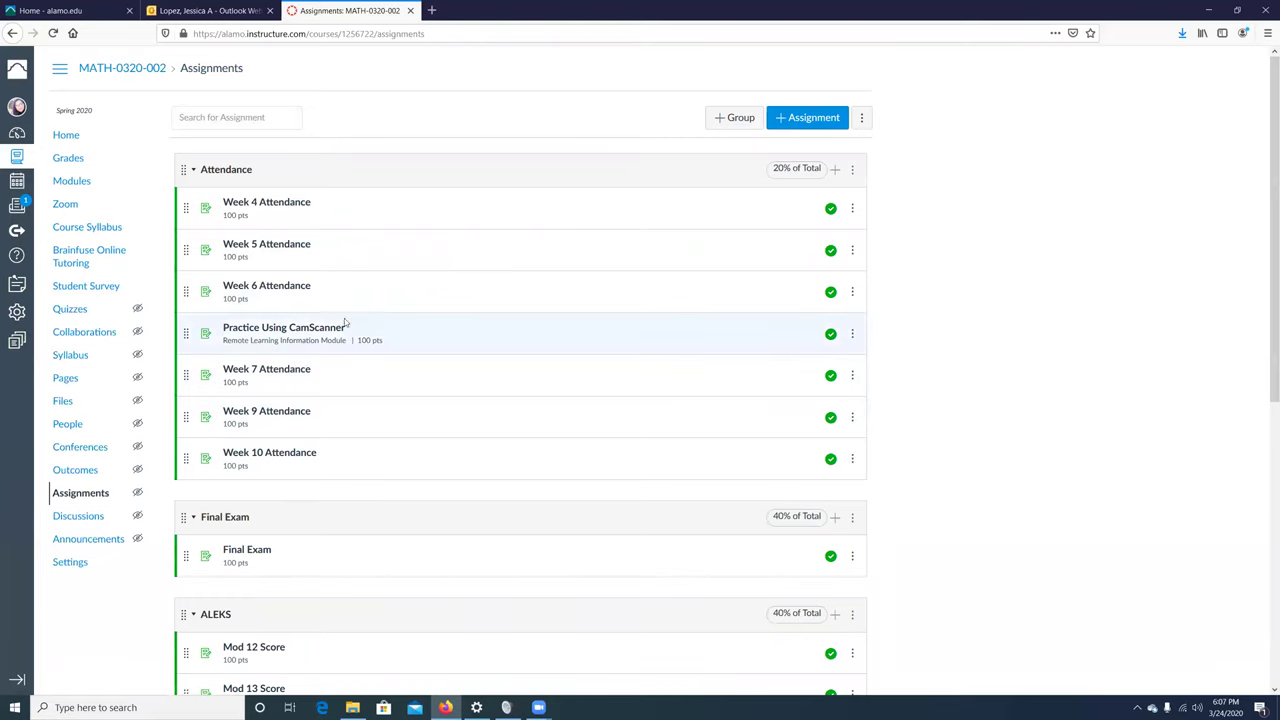
- Open Practice Using CamScanner from the course home page's Remote Learning Information module and launch its SpeedGrader
left_click(66, 136)
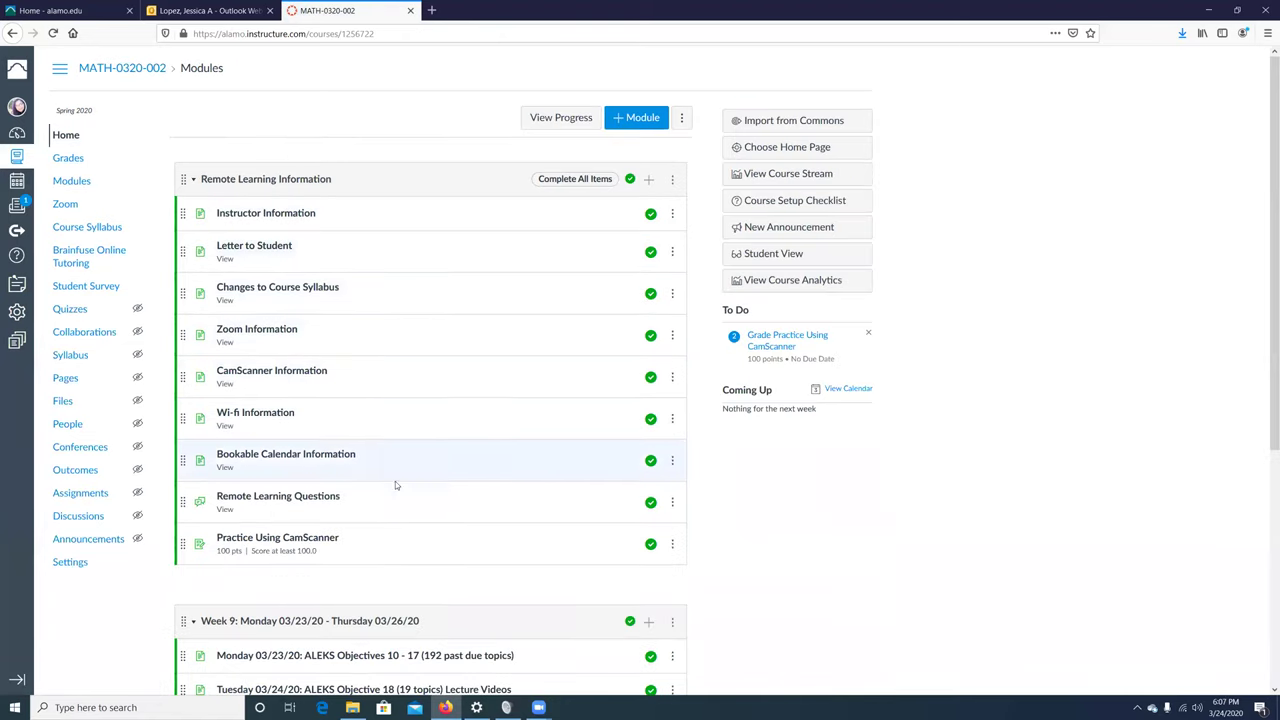
left_click(310, 540)
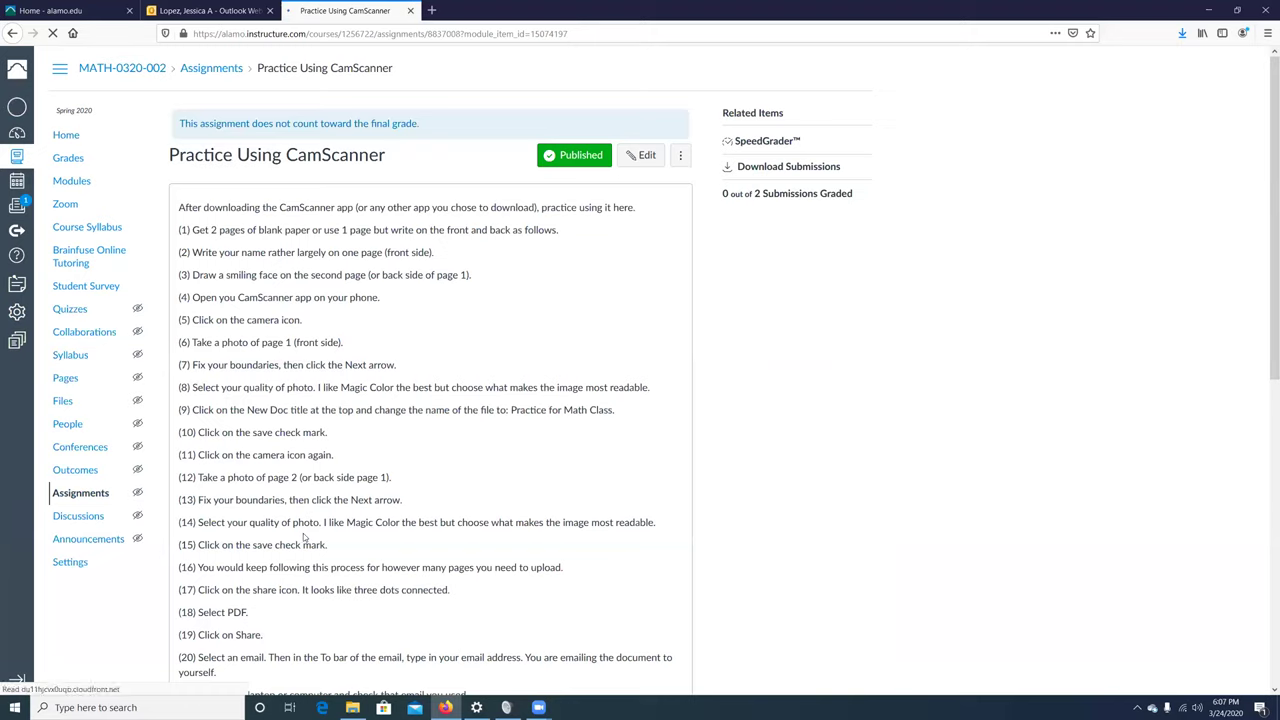
left_click(758, 147)
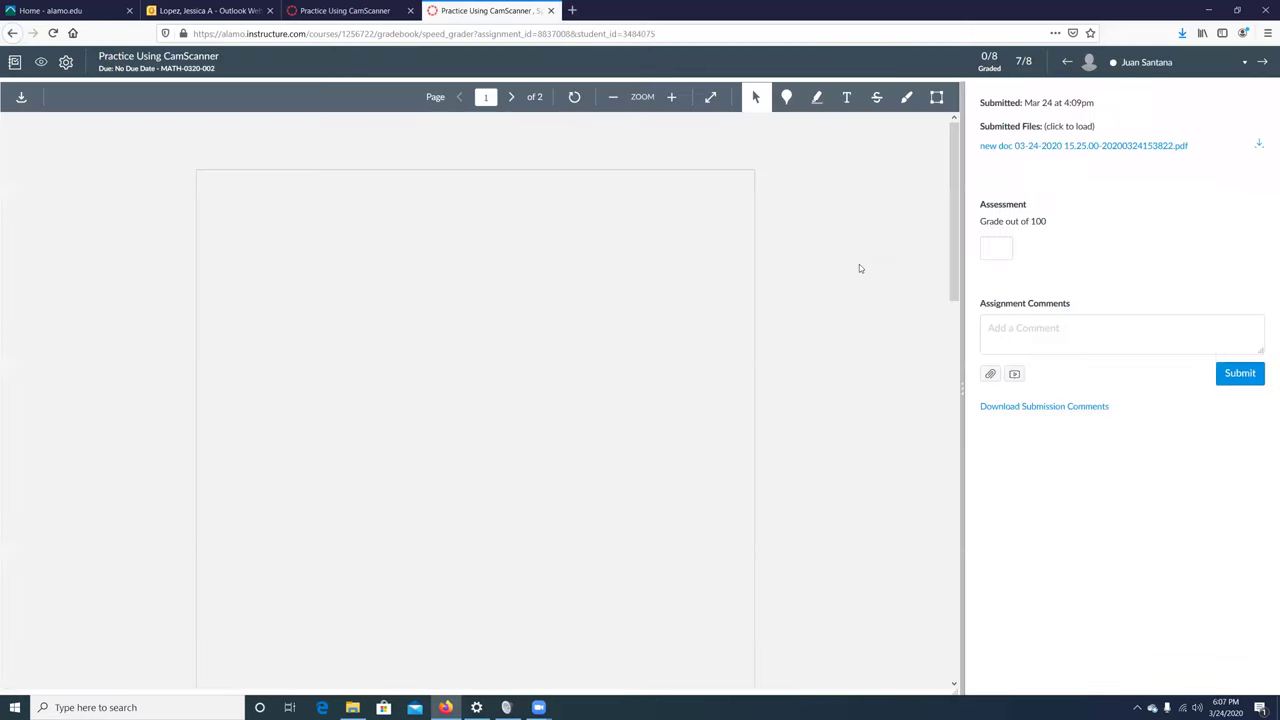
- Switch to Test Student's work and display the submission from Mar 23 at 11:42am
left_click(1244, 63)
scroll(1175, 268, "down", 1)
left_click(1148, 277)
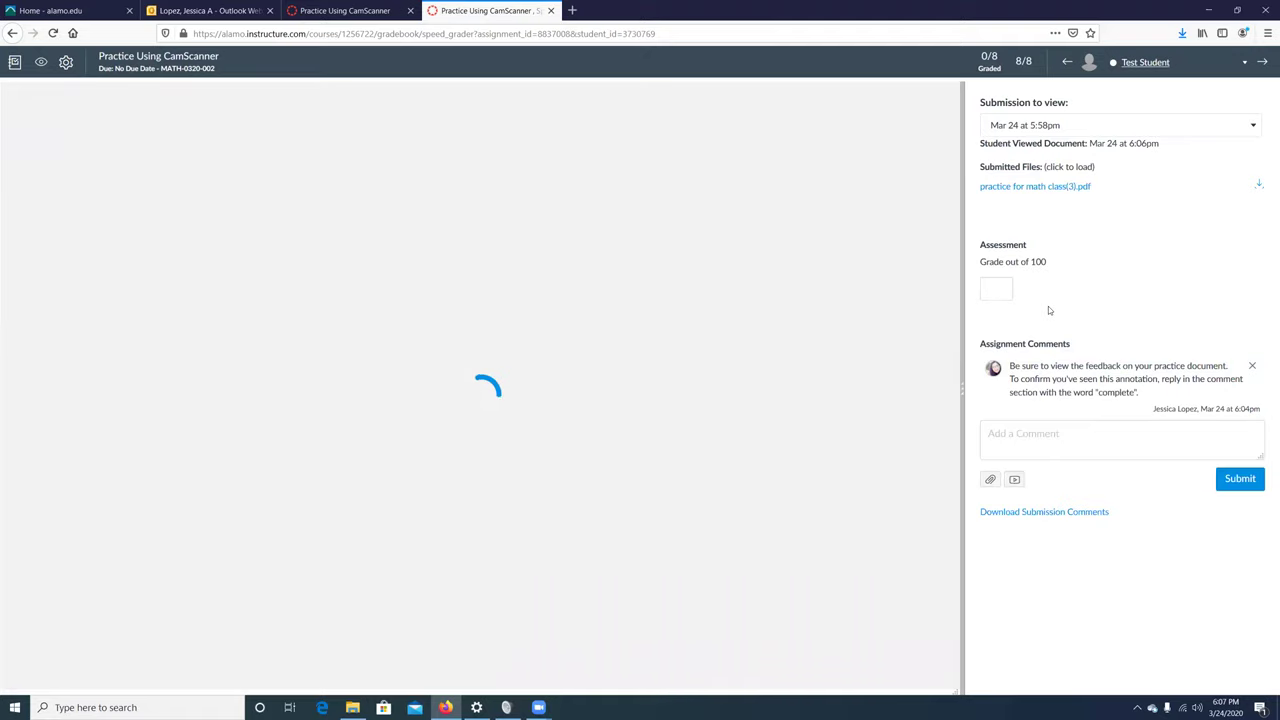
left_click(1057, 123)
left_click(1053, 145)
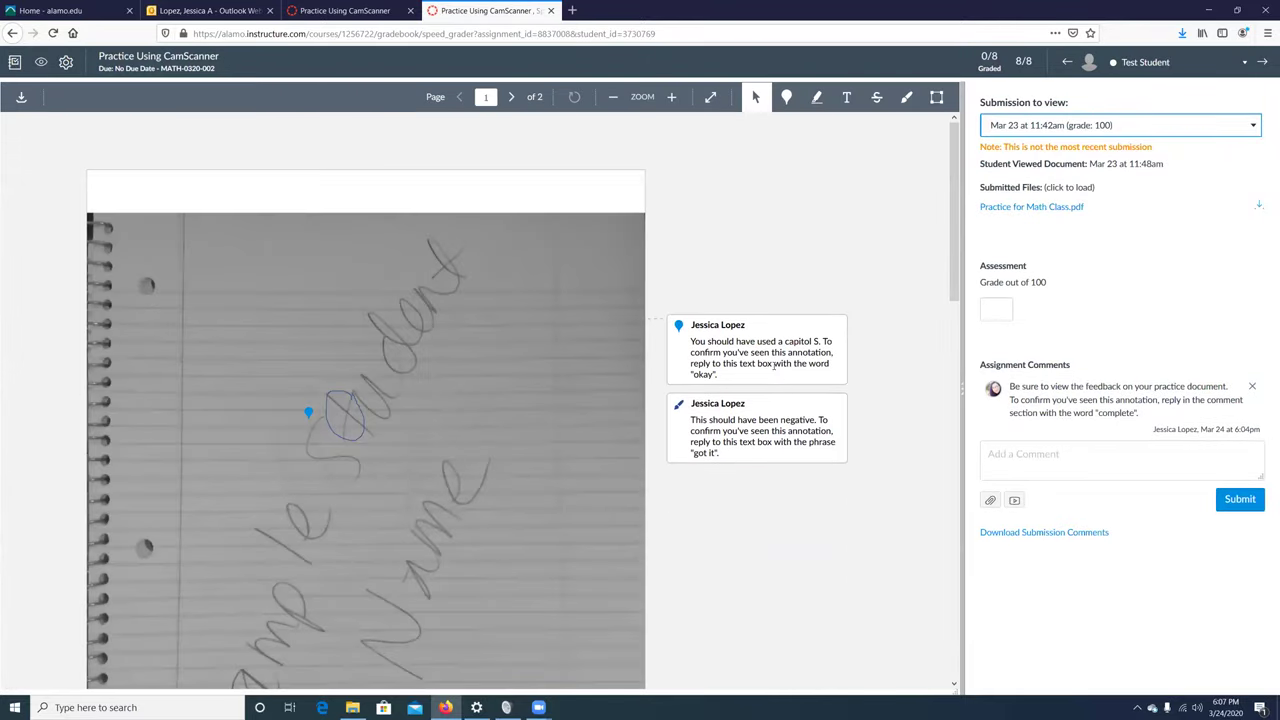
- Reply "okay" to the point annotation about using a capital S
left_click(774, 366)
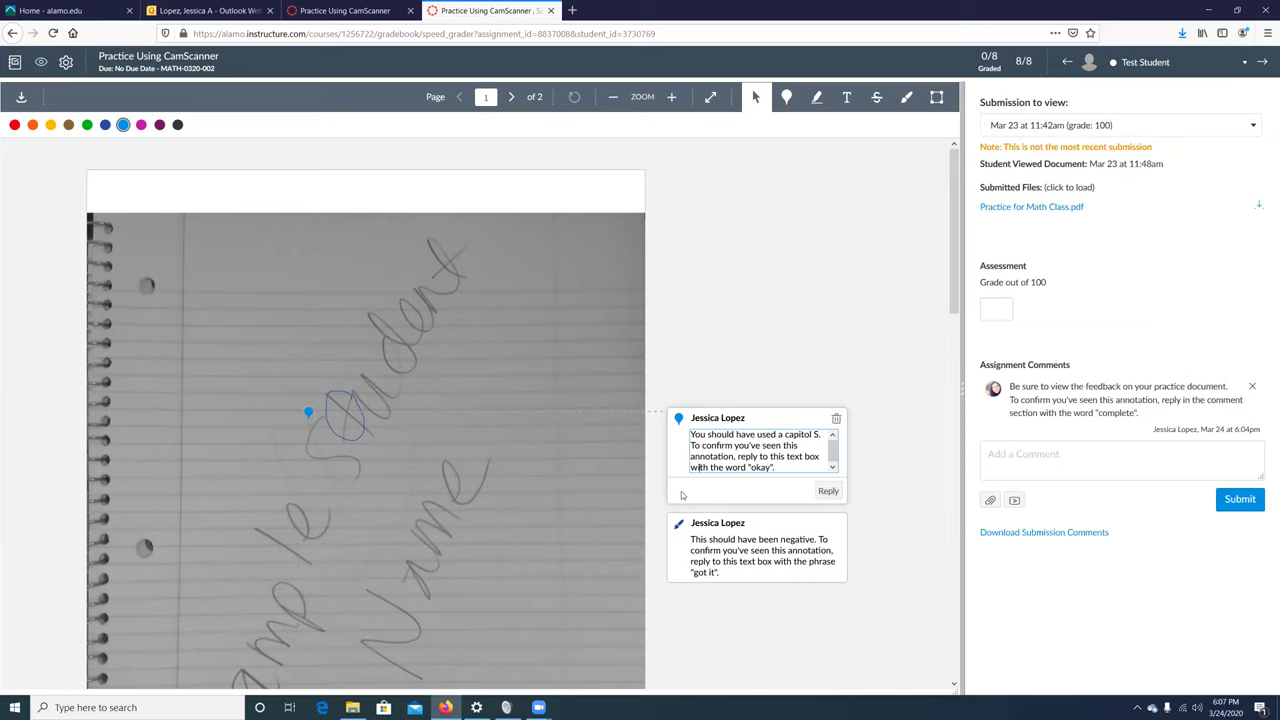
left_click(826, 492)
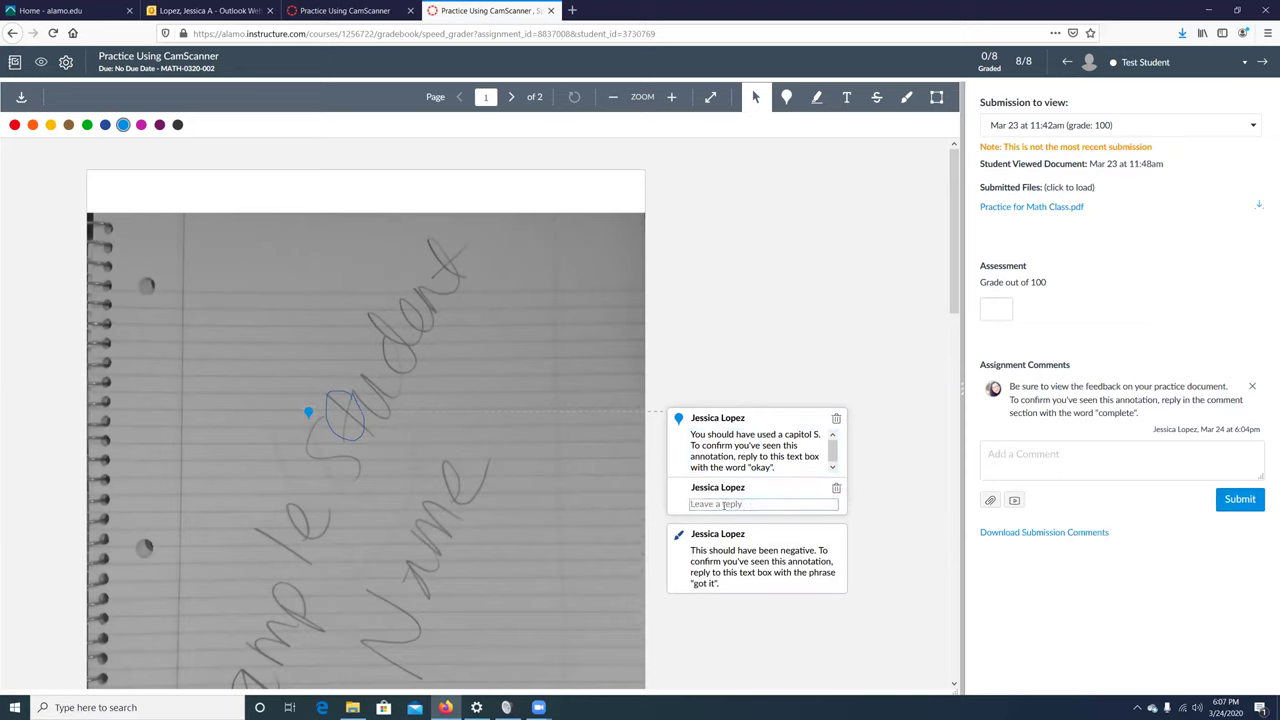
type("okay")
key("Return")
- Reply "got it" to the drawing annotation saying the answer should have been negative
left_click(812, 562)
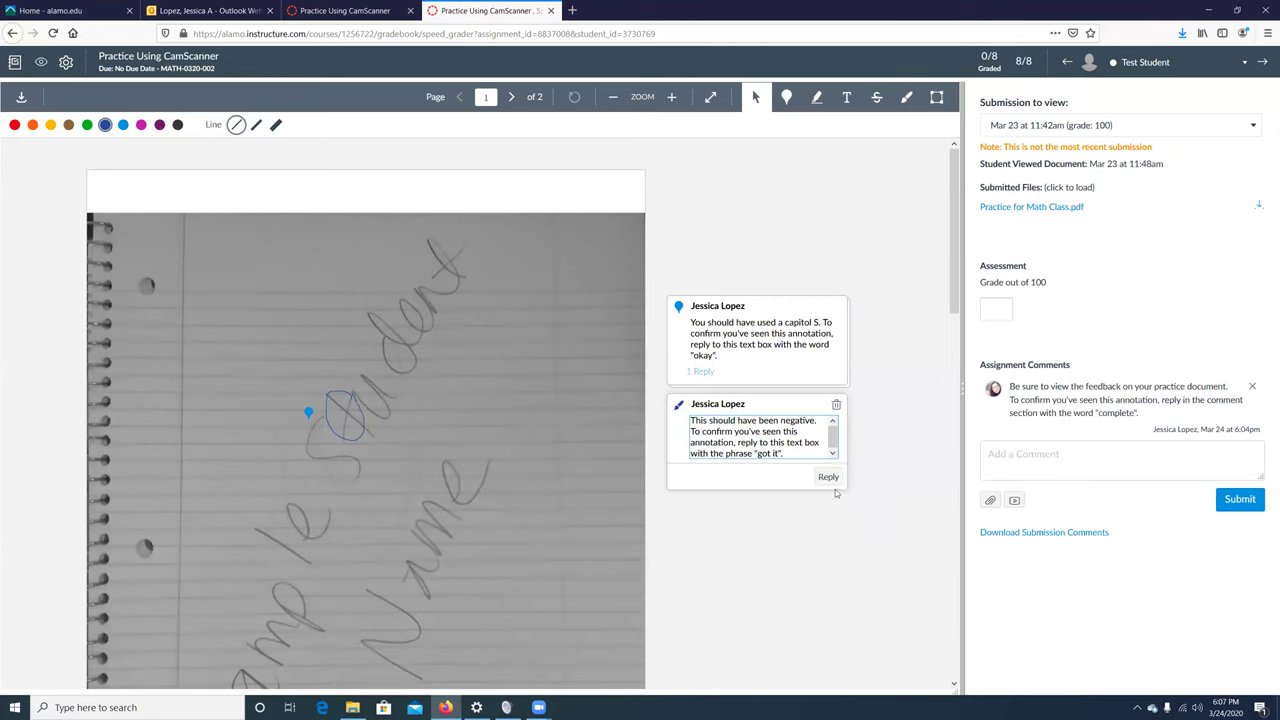
left_click(829, 476)
type("got it")
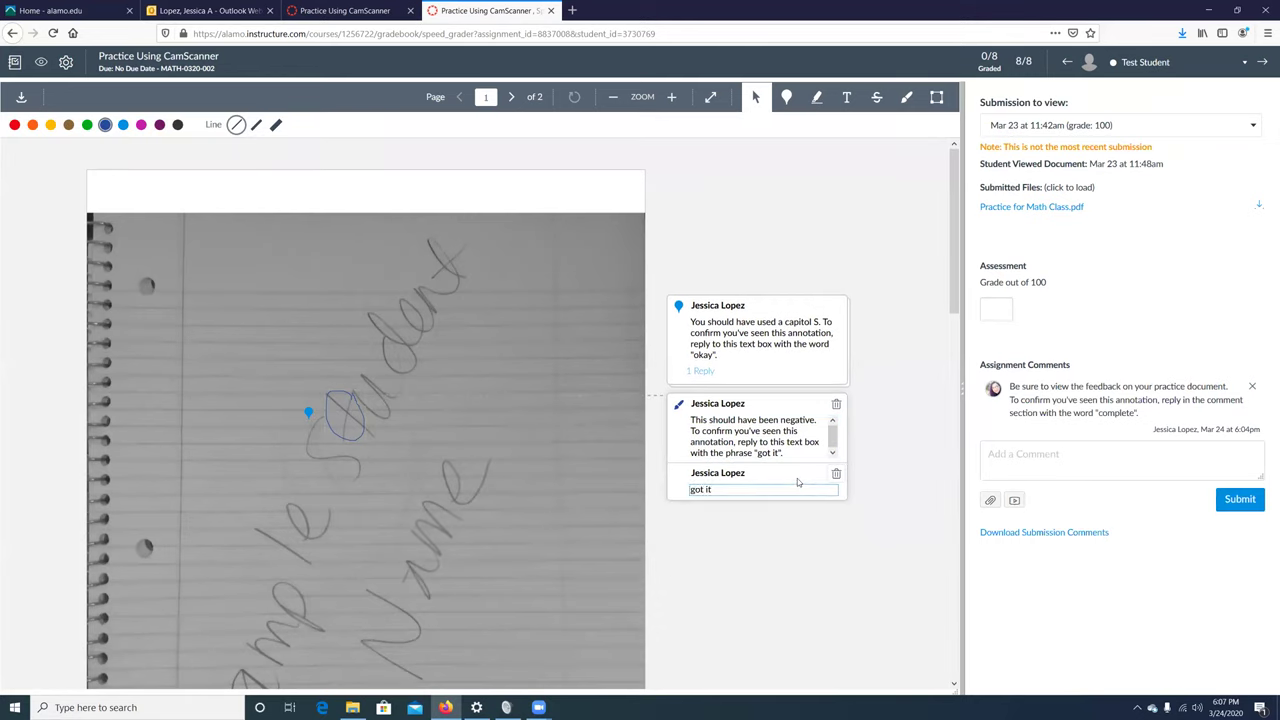
key("Return")
- Submit the assignment comment "complete" on Test Student's submission
left_click(1018, 452)
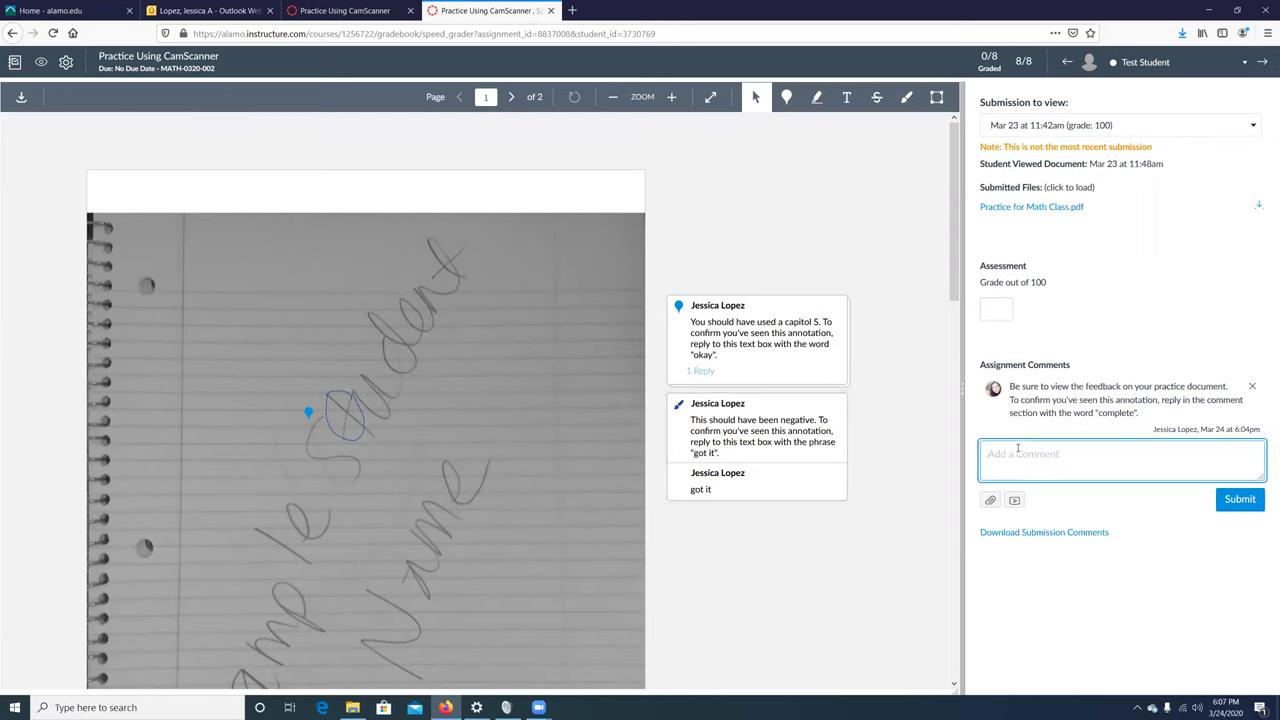
type("complete")
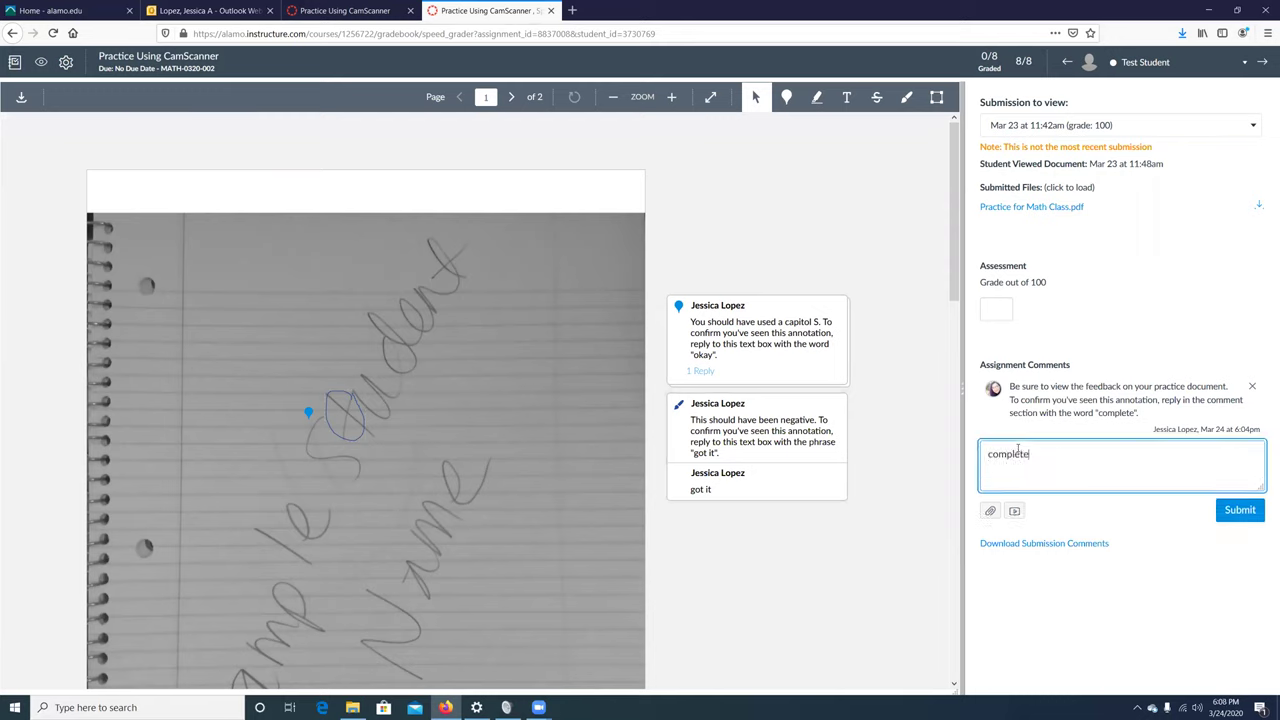
left_click(1240, 512)
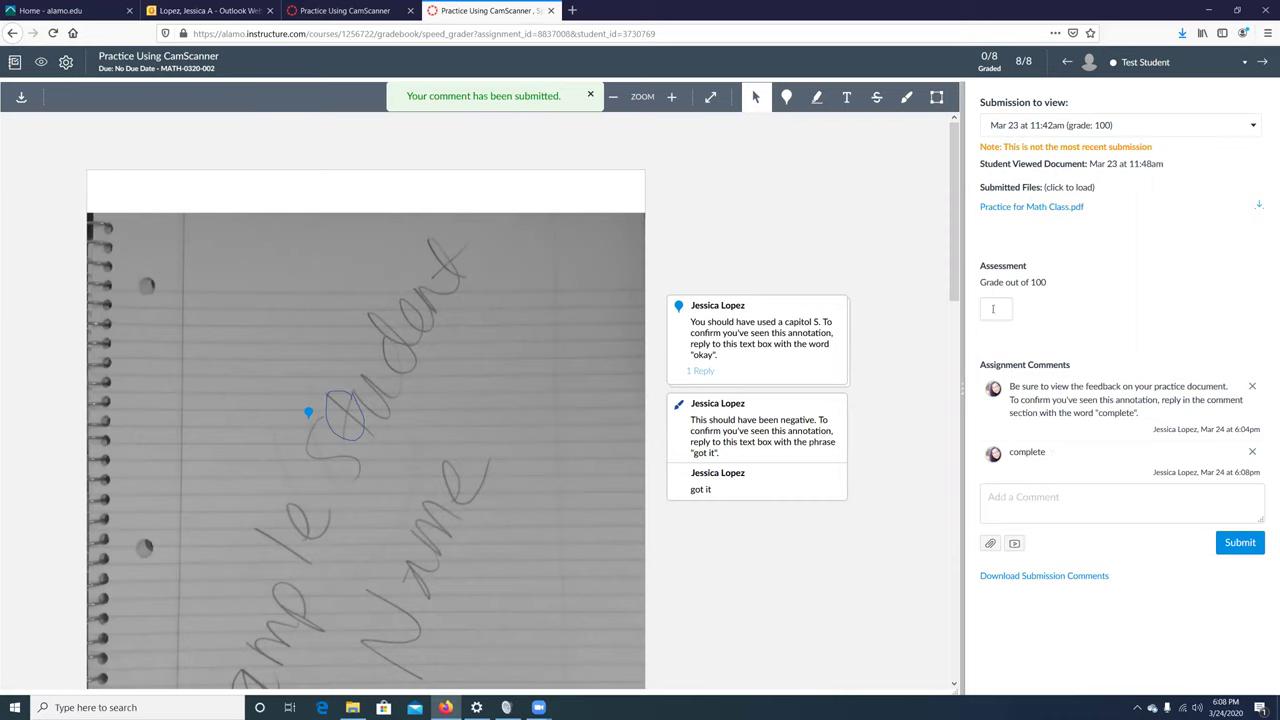
- Review the reply on the drawing annotation and grade Test Student's submission 100 out of 100
left_click(824, 483)
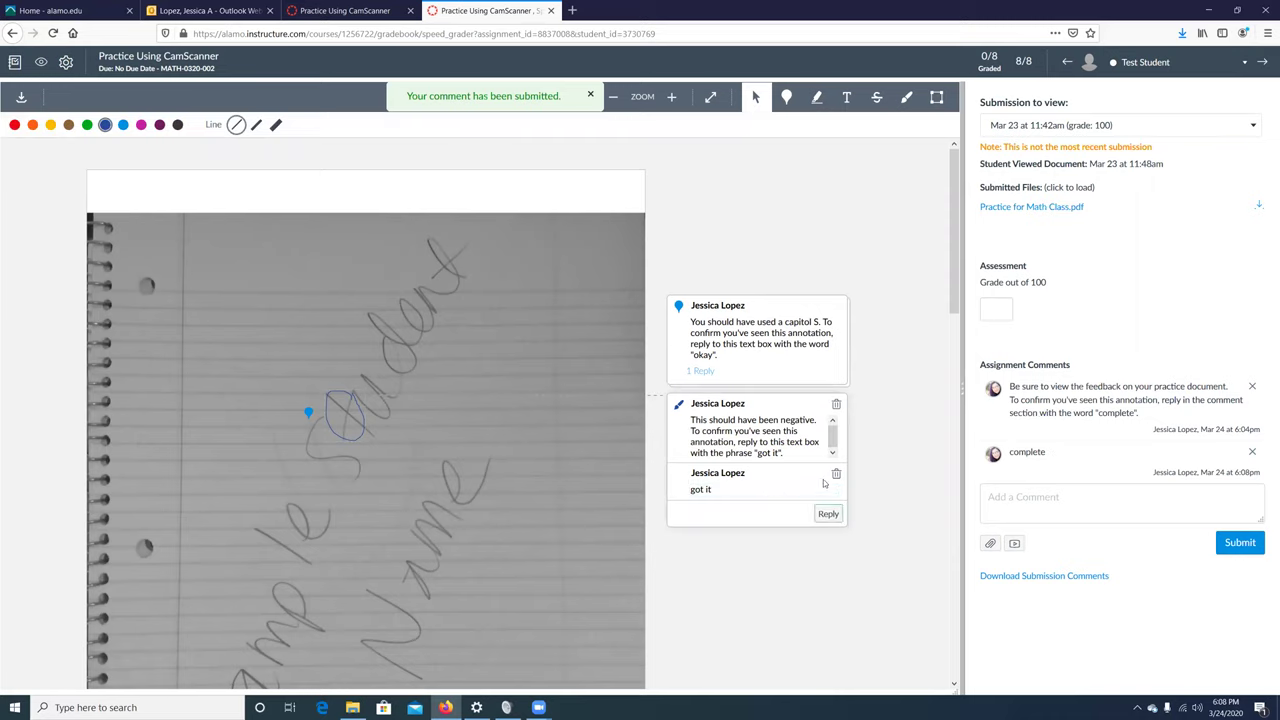
left_click(879, 482)
left_click(998, 311)
type("100")
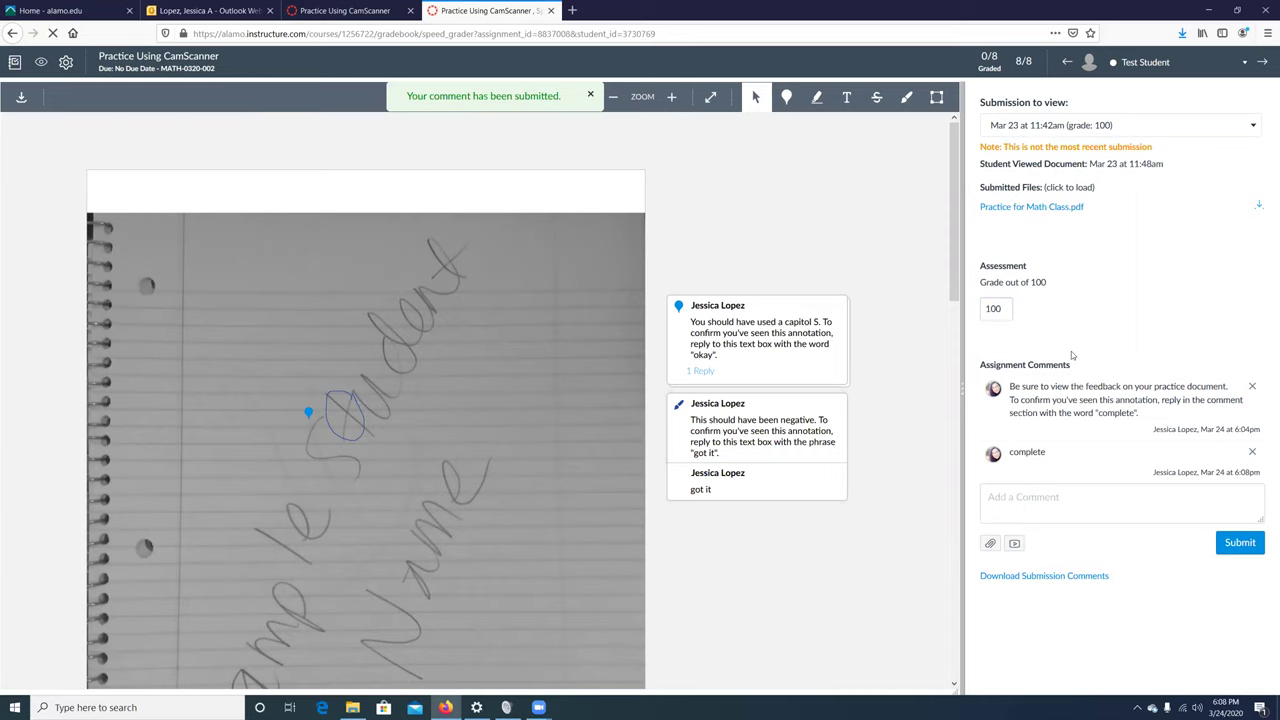
left_click(1090, 325)
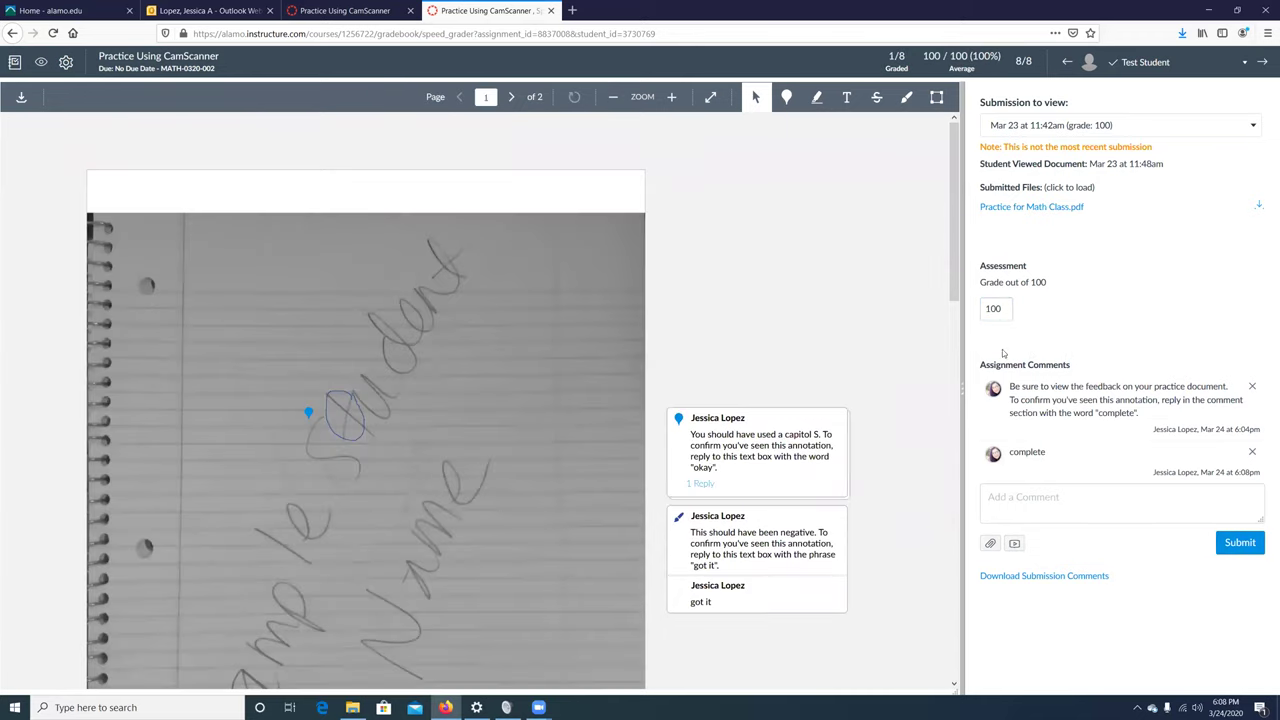